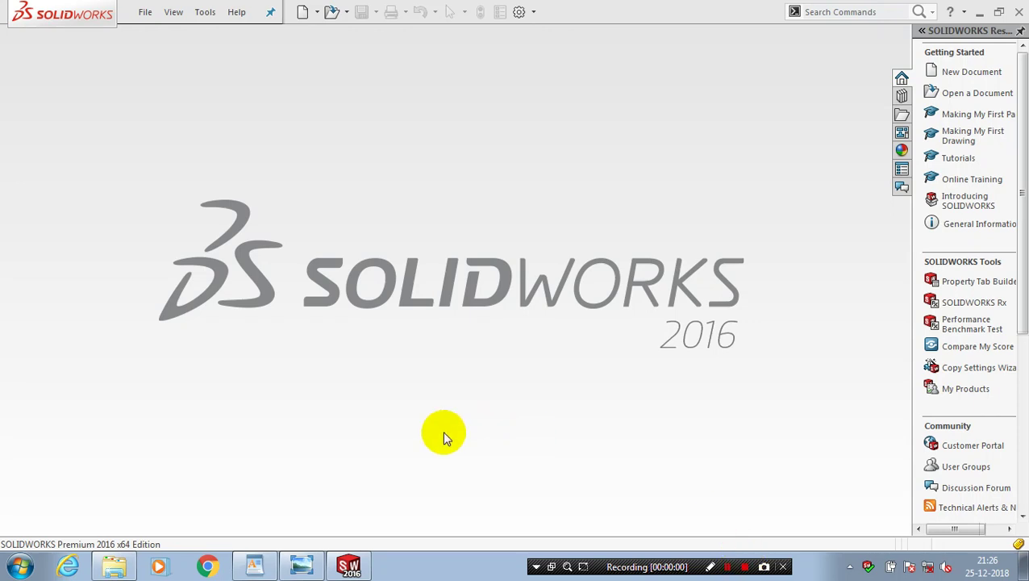
# Step: Switch to the WordPad notes for PART 12: handwheel
pyautogui.click(260, 567)
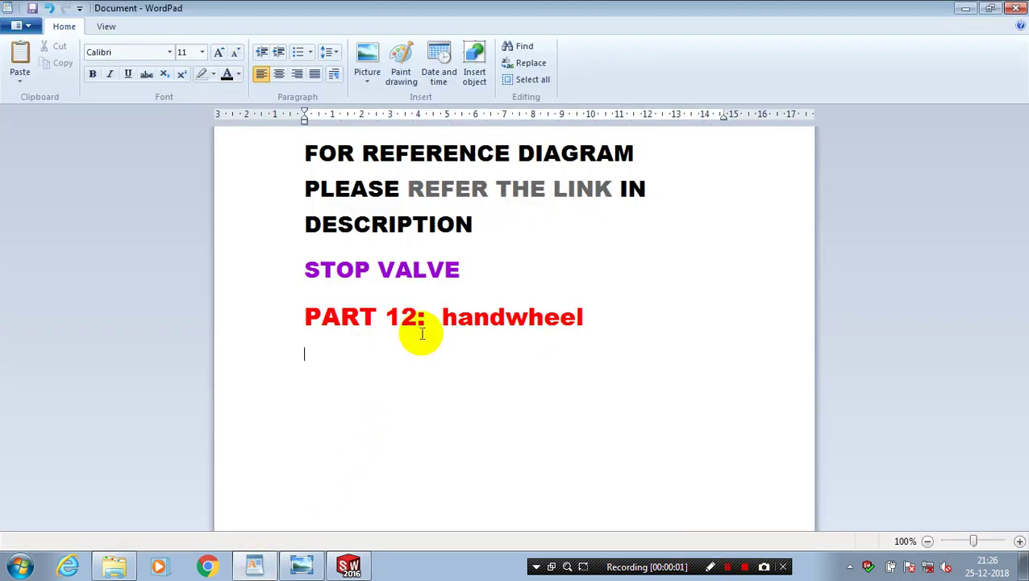
# Step: Read the WordPad notes, highlighting the PART 12: handwheel heading and the REFER THE LINK IN text
pyautogui.tripleClick(317, 327)
pyautogui.click(333, 507)
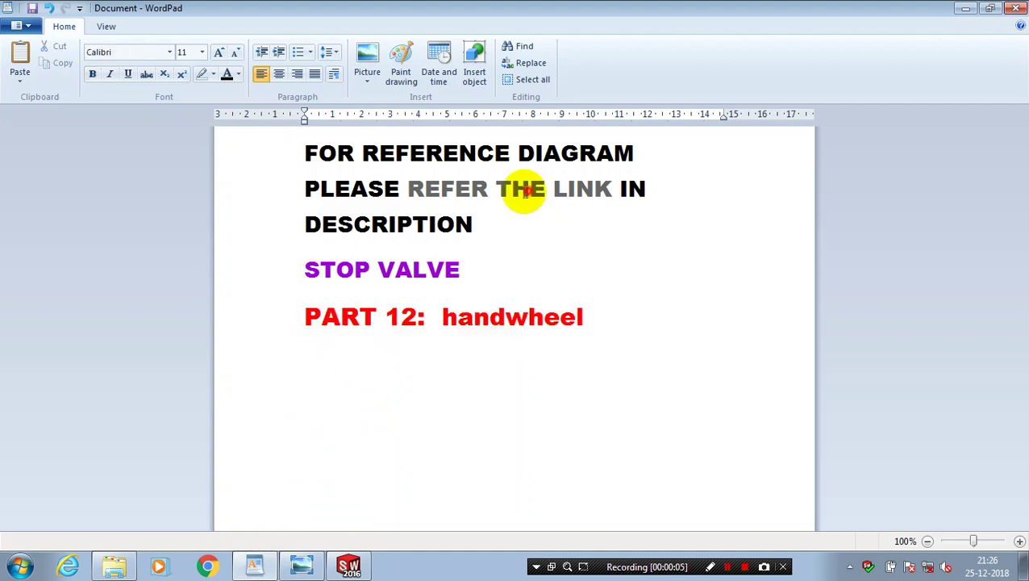
pyautogui.moveTo(646, 189); pyautogui.dragTo(425, 198)
pyautogui.click(489, 256)
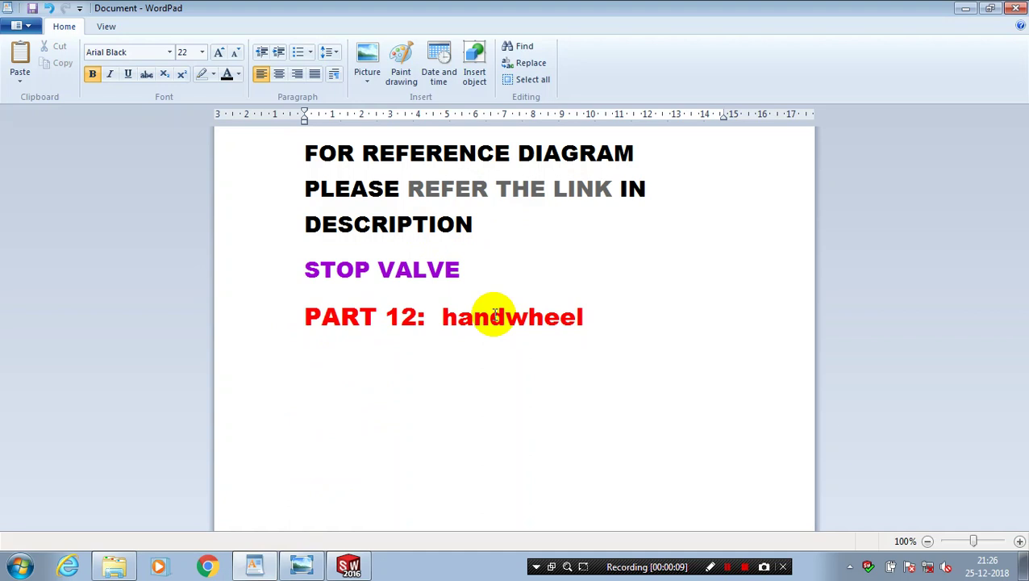
# Step: View the stop valve reference drawing in Photo Viewer, then return to SolidWorks
pyautogui.hotkey('alt', 'Tab')
pyautogui.click(710, 567)
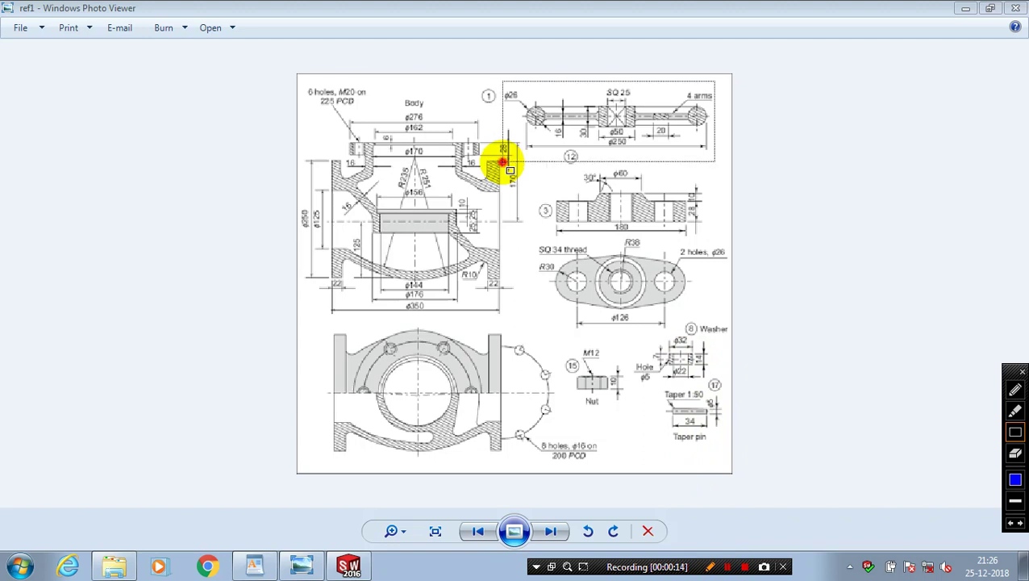
pyautogui.moveTo(509, 167); pyautogui.dragTo(500, 161)
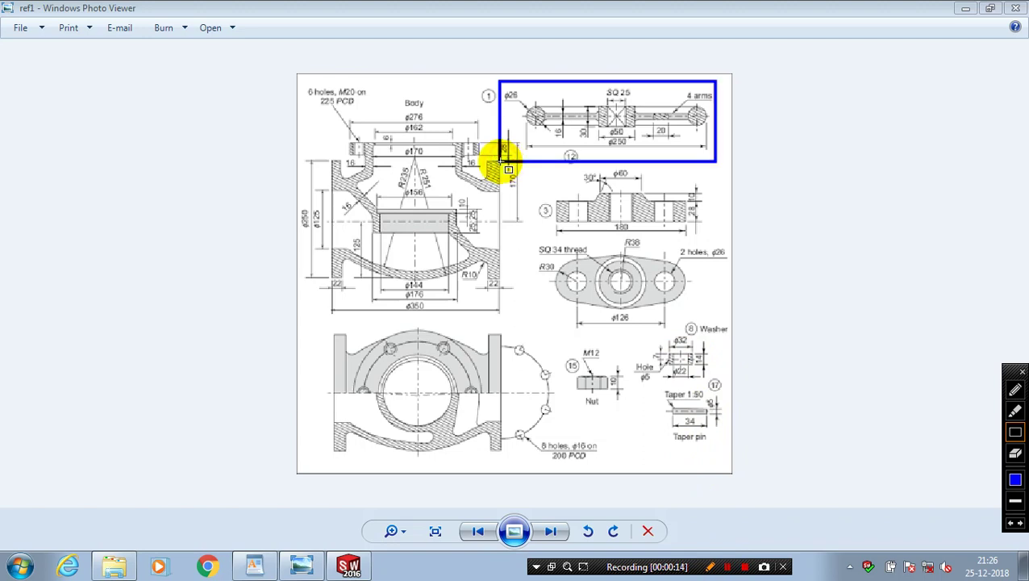
pyautogui.click(709, 566)
pyautogui.click(348, 567)
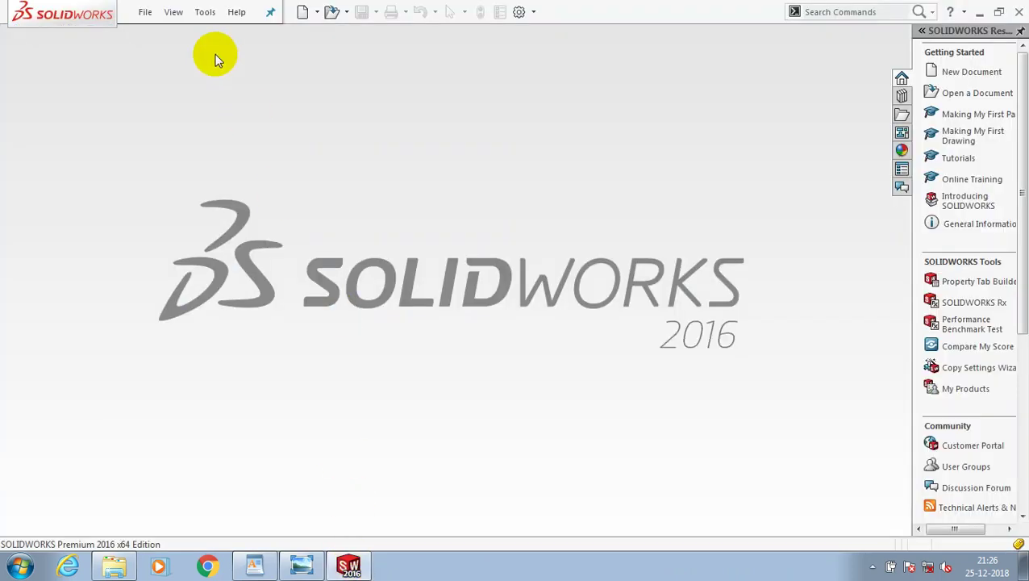
# Step: Create a new part document
pyautogui.click(145, 13)
pyautogui.click(150, 35)
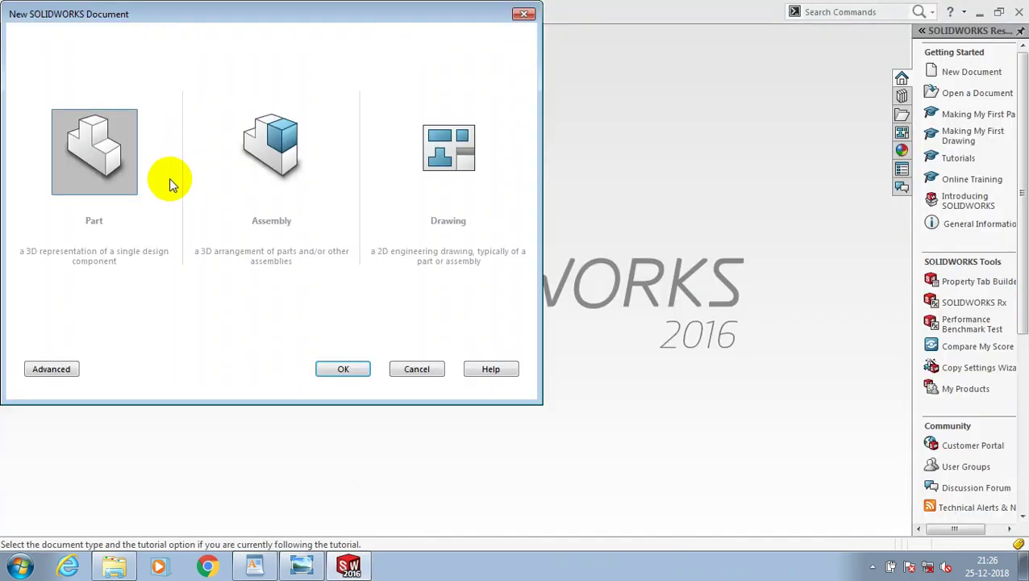
pyautogui.click(337, 369)
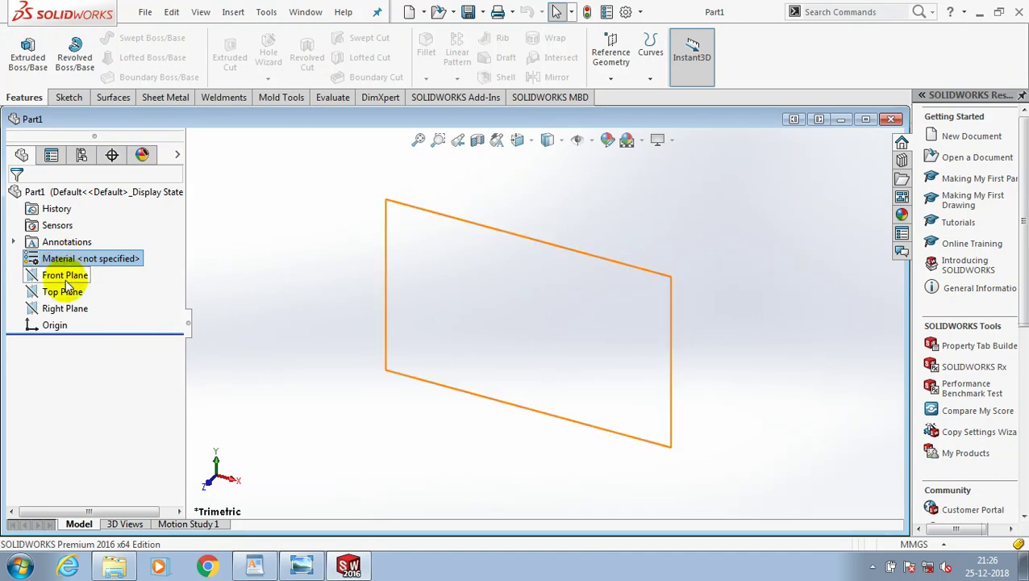
# Step: Sketch a circle centred at the origin on the Front Plane, viewed normal to it
pyautogui.click(64, 277)
pyautogui.rightClick(66, 282)
pyautogui.click(129, 260)
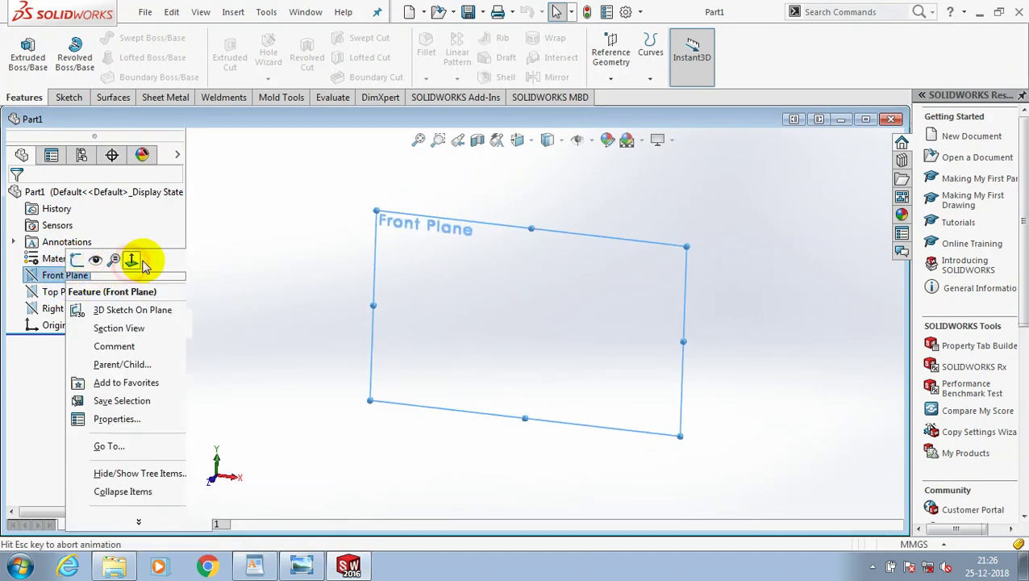
pyautogui.click(69, 96)
pyautogui.click(129, 38)
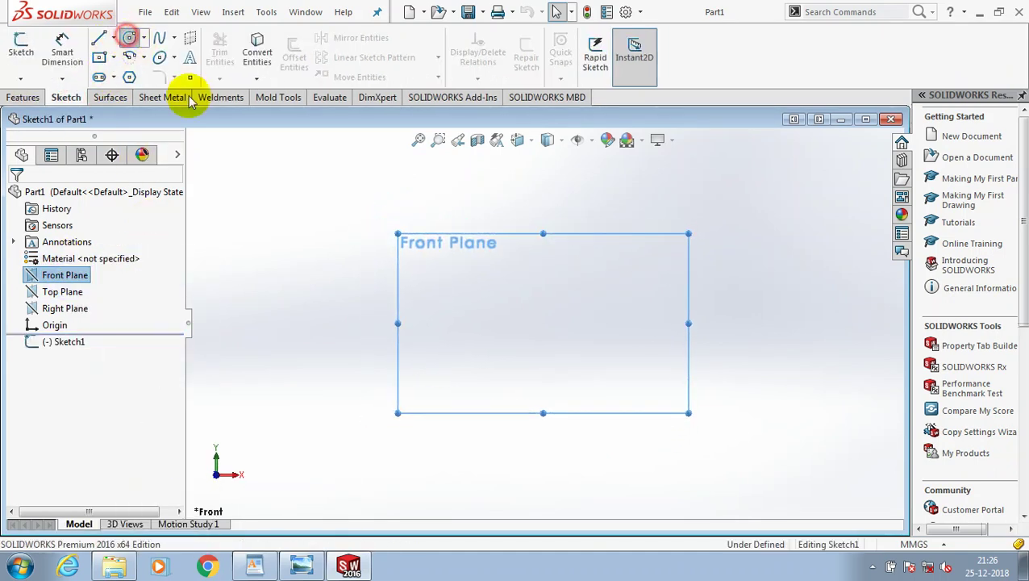
pyautogui.click(543, 323)
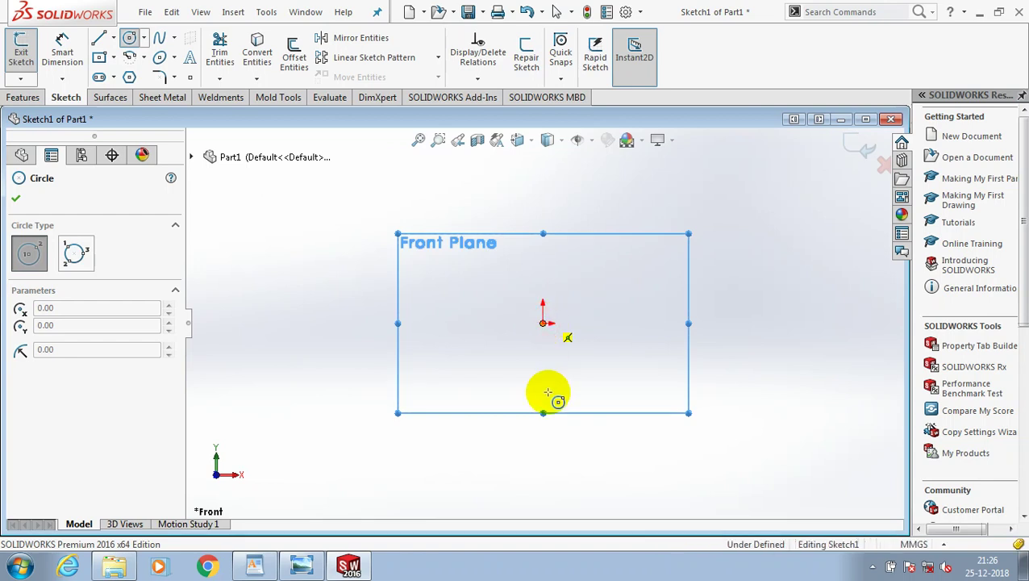
pyautogui.click(548, 395)
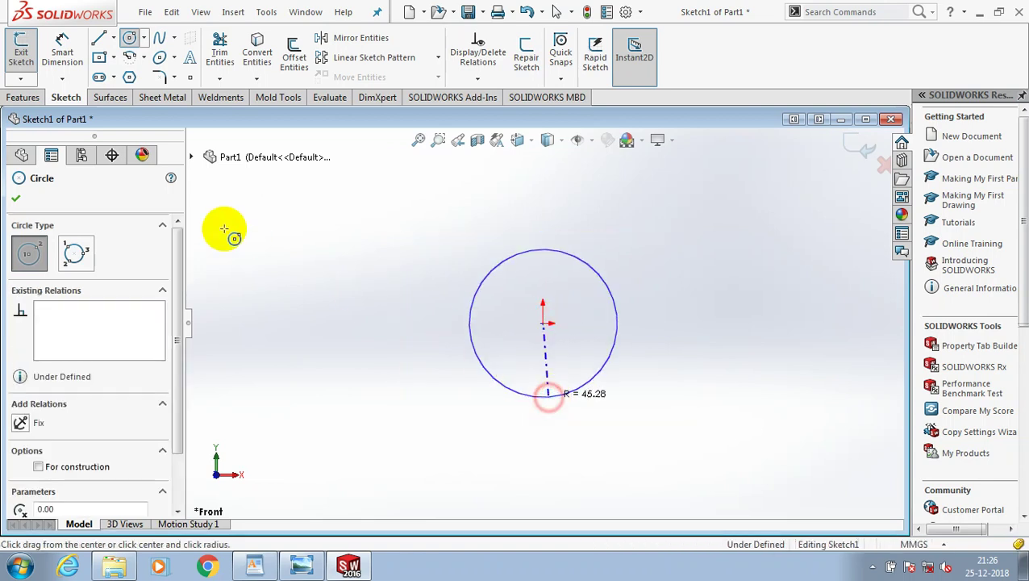
pyautogui.click(17, 202)
# Step: Dimension the circle's diameter to 50 mm
pyautogui.click(62, 48)
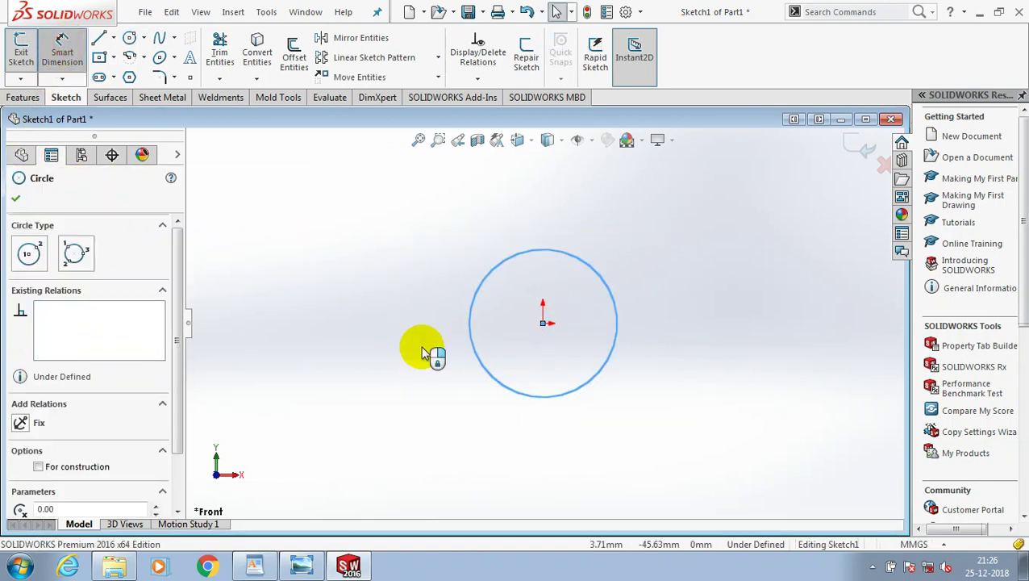
pyautogui.click(471, 347)
pyautogui.click(407, 339)
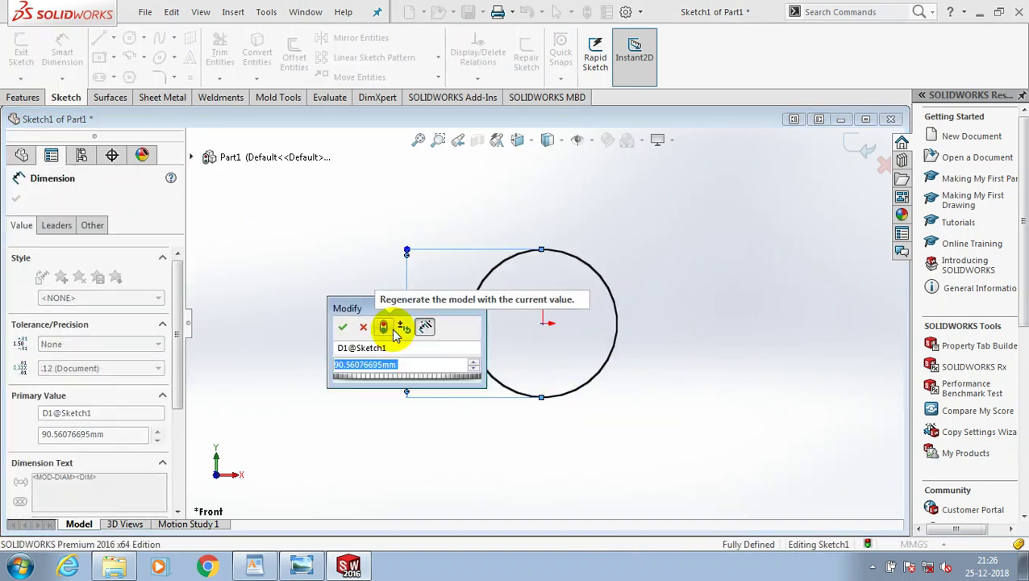
pyautogui.write('50')
pyautogui.press('Return')
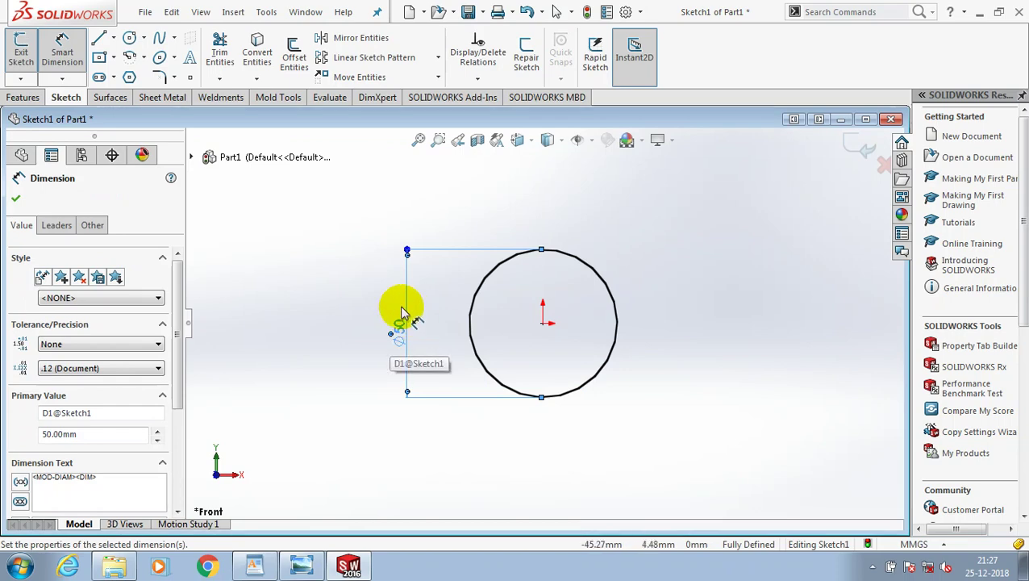
pyautogui.click(17, 200)
# Step: Extrude the circle 30 mm into a solid cylinder, Boss-Extrude1
pyautogui.click(21, 49)
pyautogui.click(26, 50)
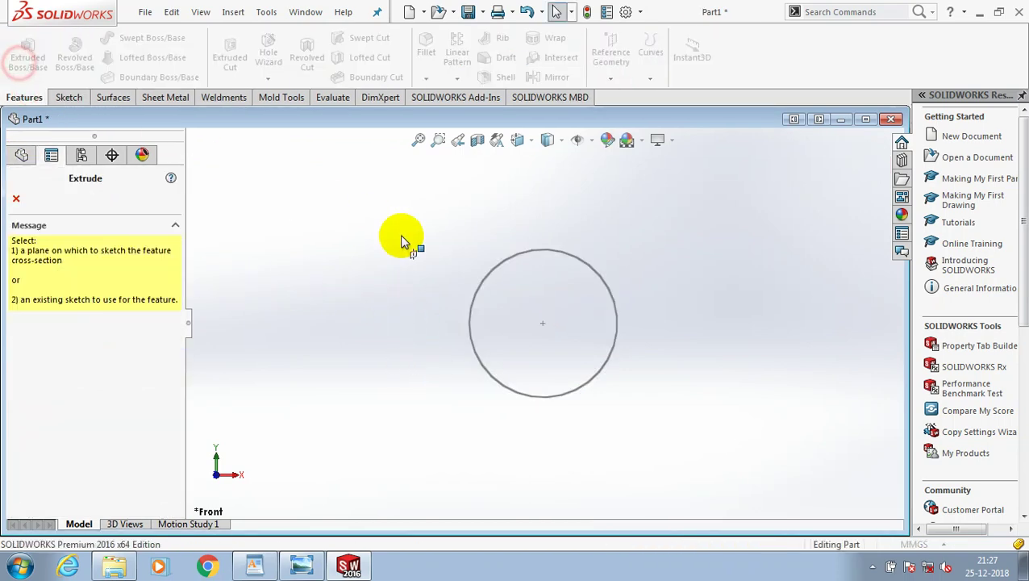
pyautogui.click(493, 271)
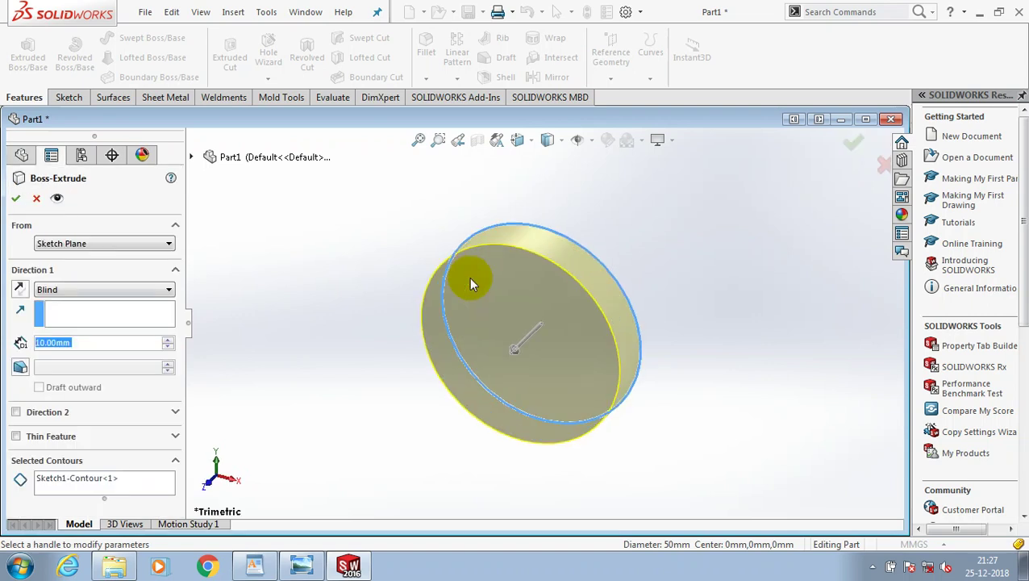
pyautogui.write('30')
pyautogui.press('Return')
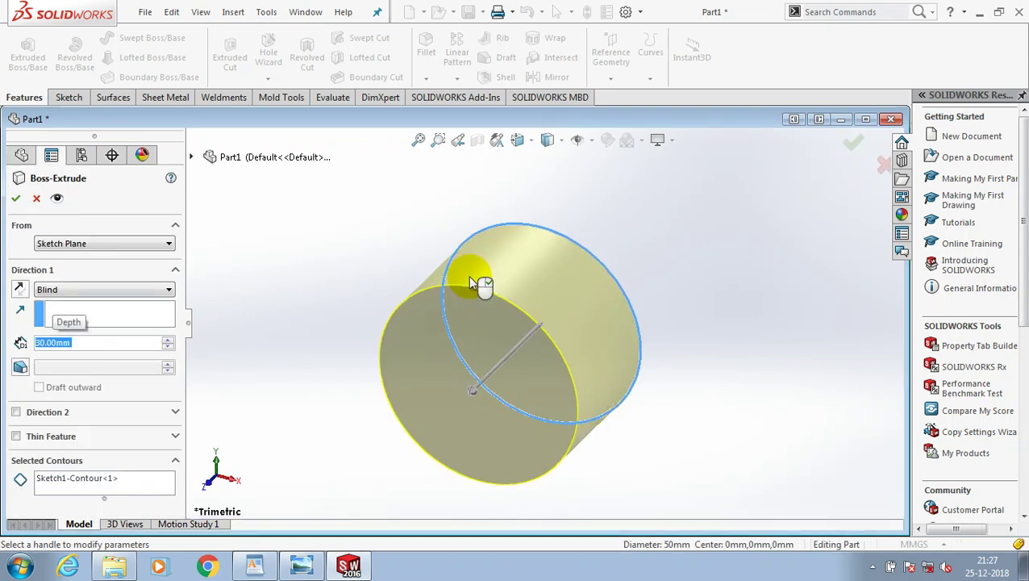
pyautogui.click(16, 199)
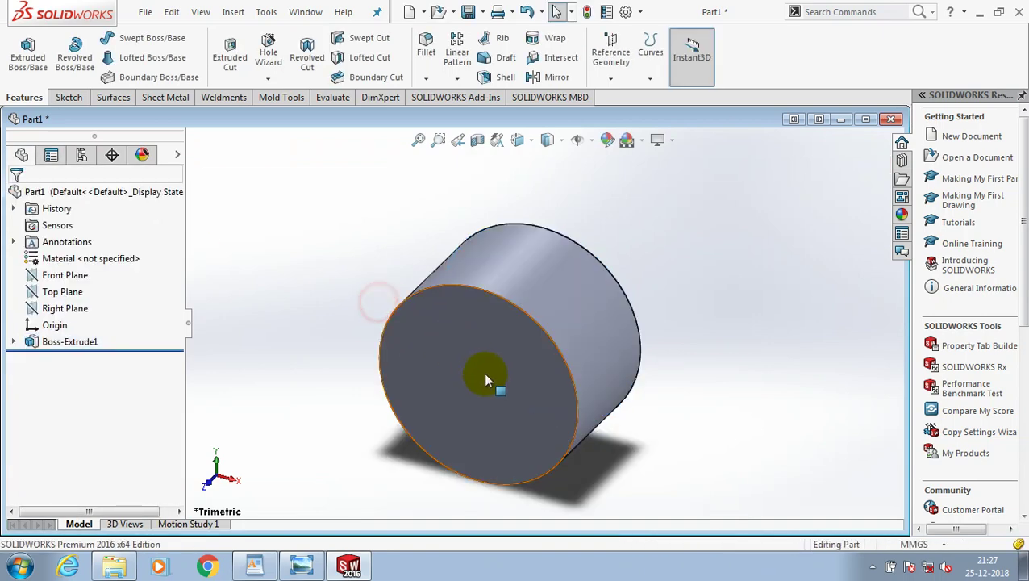
# Step: Sketch a centre rectangle at the origin on the cylinder's front face
pyautogui.click(486, 379)
pyautogui.rightClick(490, 372)
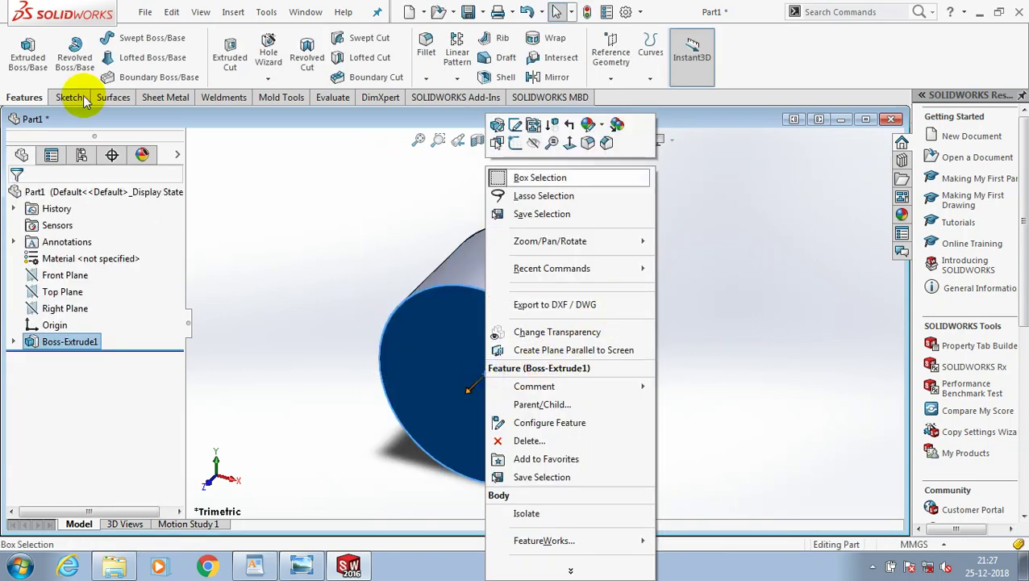
pyautogui.click(85, 98)
pyautogui.hotkey('ctrl', '8')
pyautogui.click(111, 57)
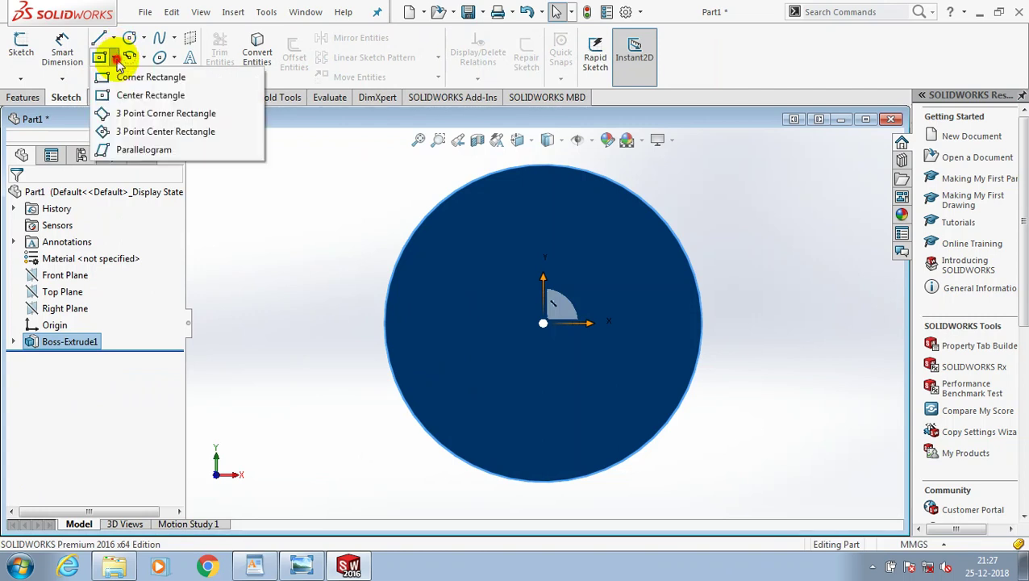
pyautogui.click(129, 97)
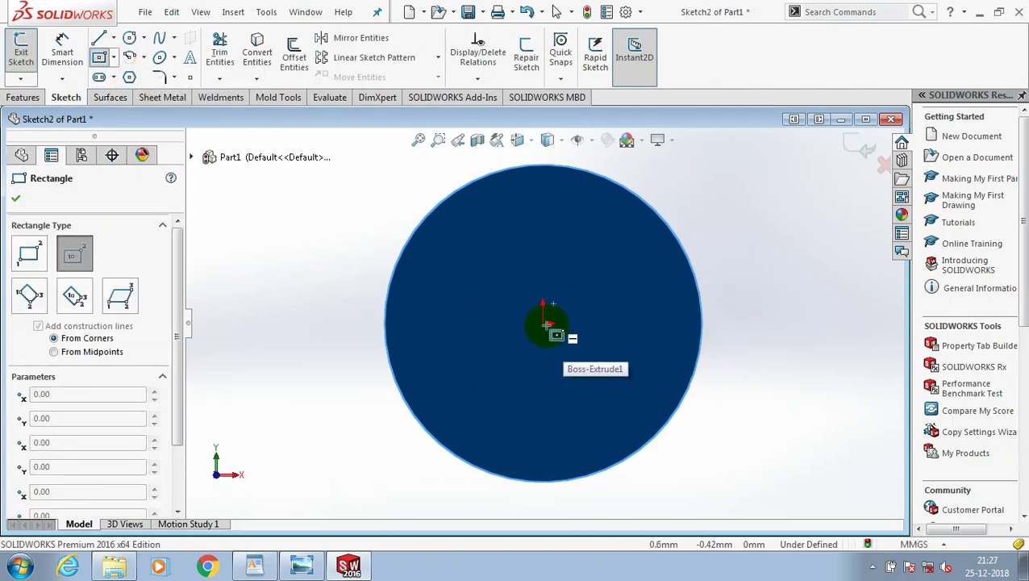
pyautogui.click(544, 323)
pyautogui.click(620, 417)
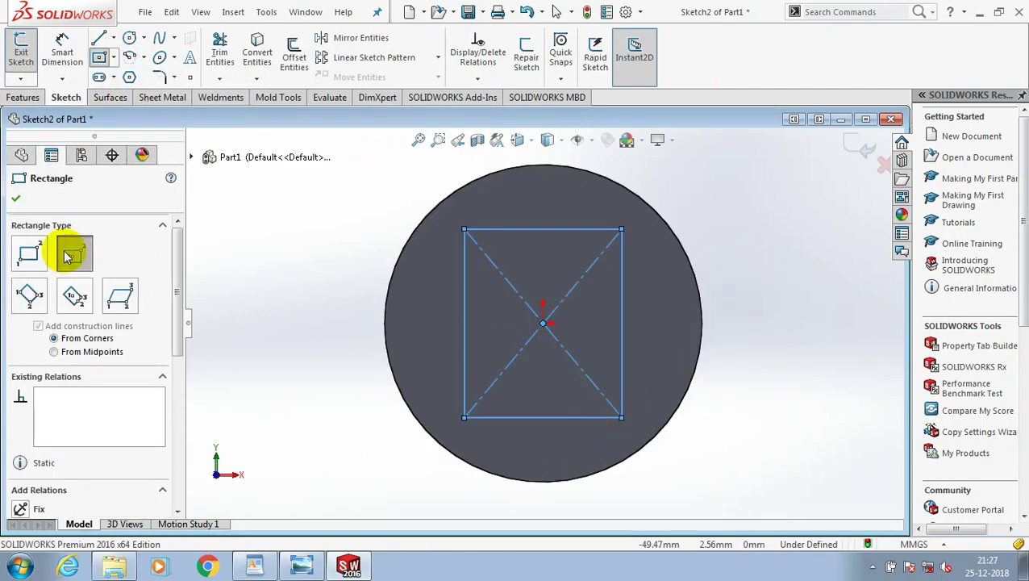
pyautogui.click(18, 199)
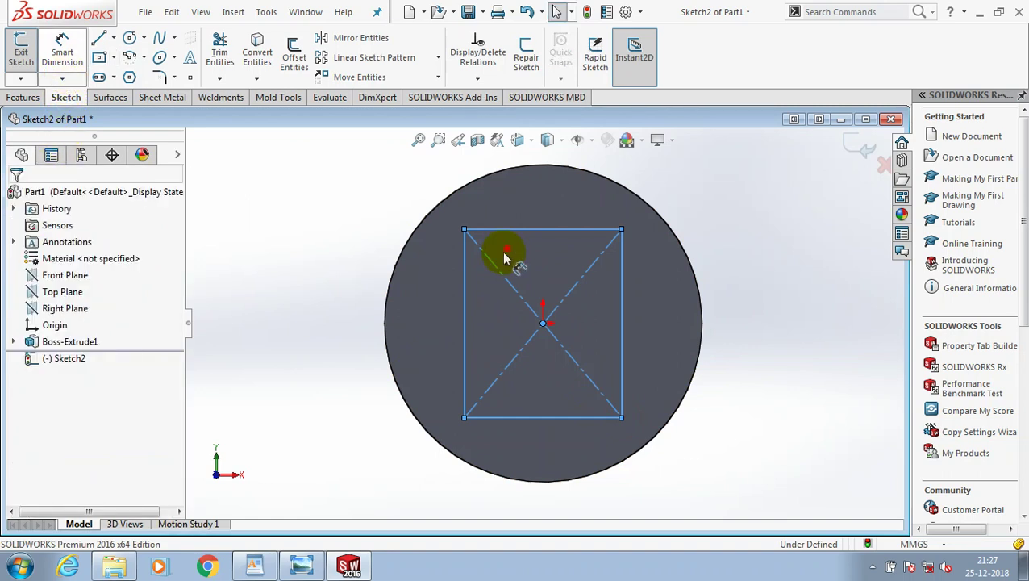
# Step: Dimension both sides of the square to 25 mm
pyautogui.moveTo(505, 258); pyautogui.dragTo(484, 274, button='right')
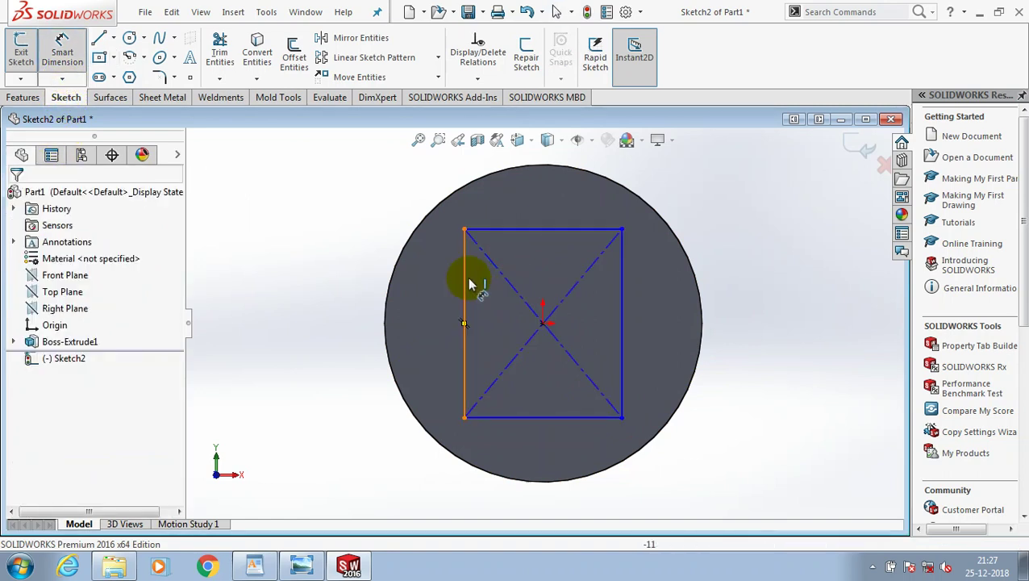
pyautogui.click(465, 282)
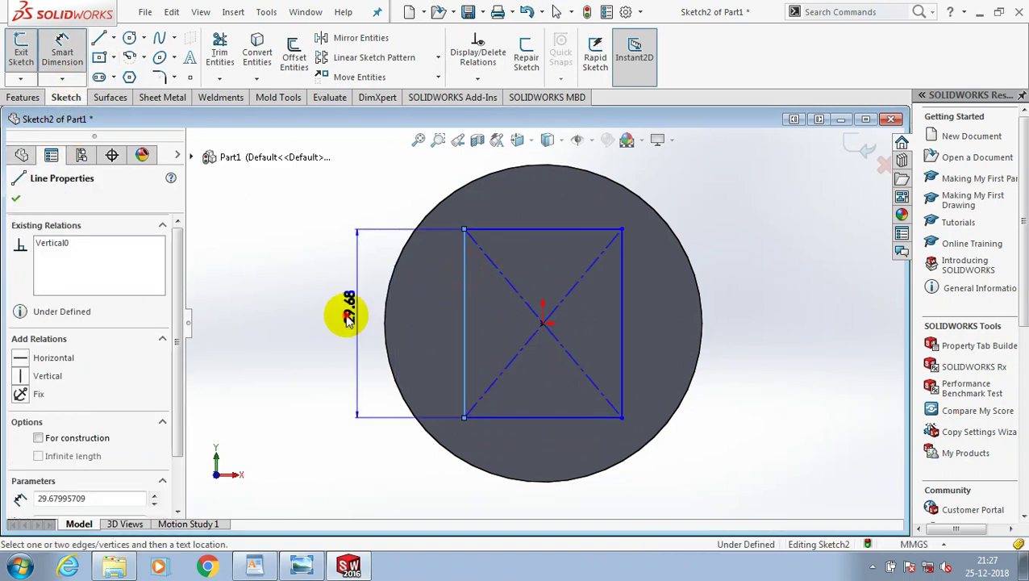
pyautogui.click(348, 319)
pyautogui.write('25')
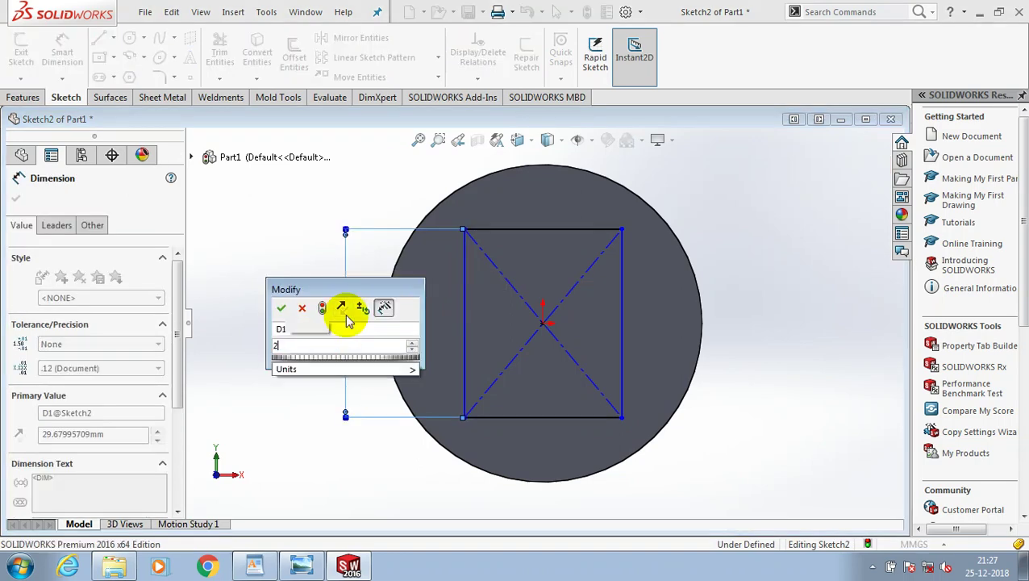
pyautogui.press('Return')
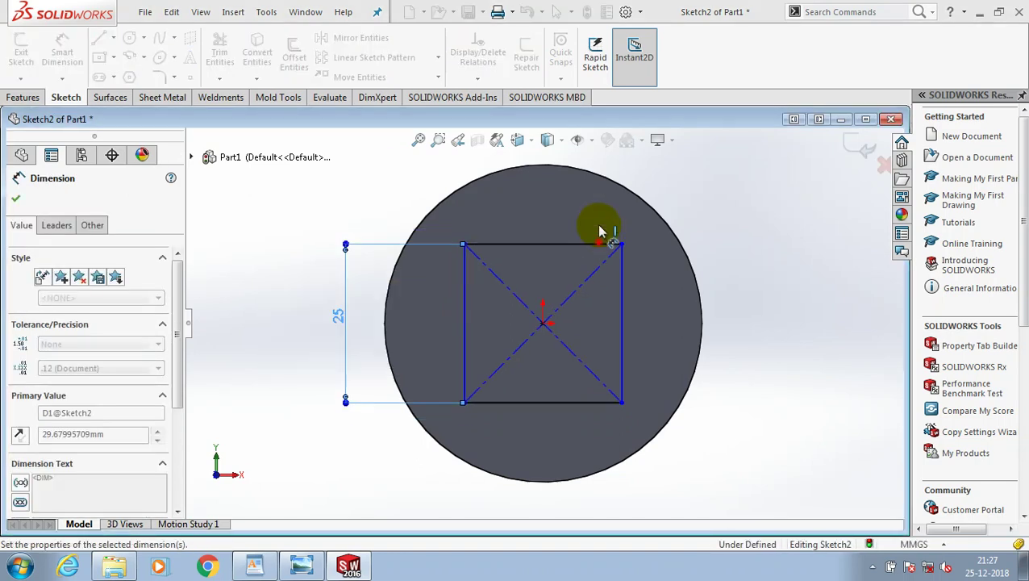
pyautogui.click(600, 234)
pyautogui.click(594, 214)
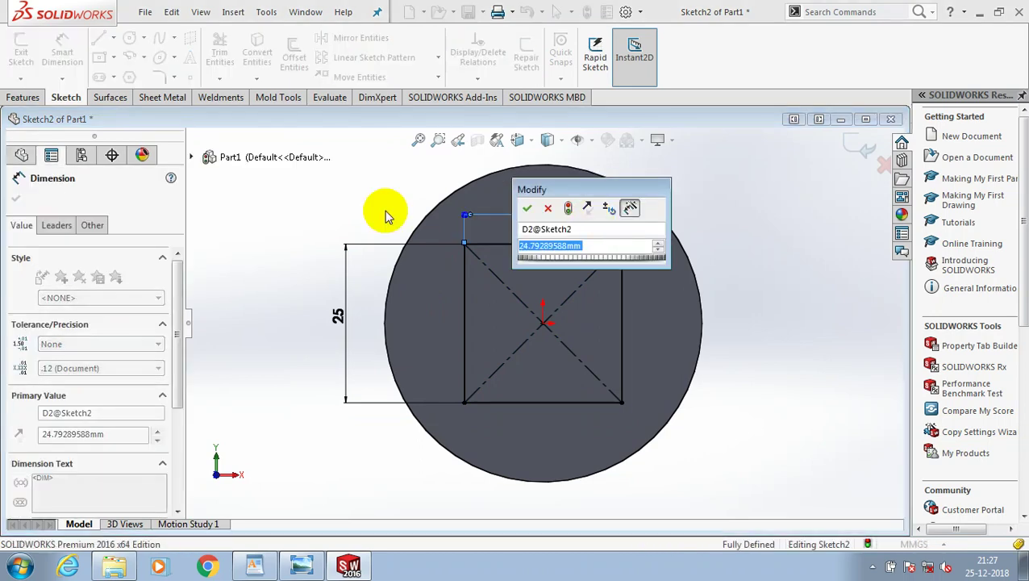
pyautogui.write('25')
pyautogui.press('Return')
pyautogui.click(16, 198)
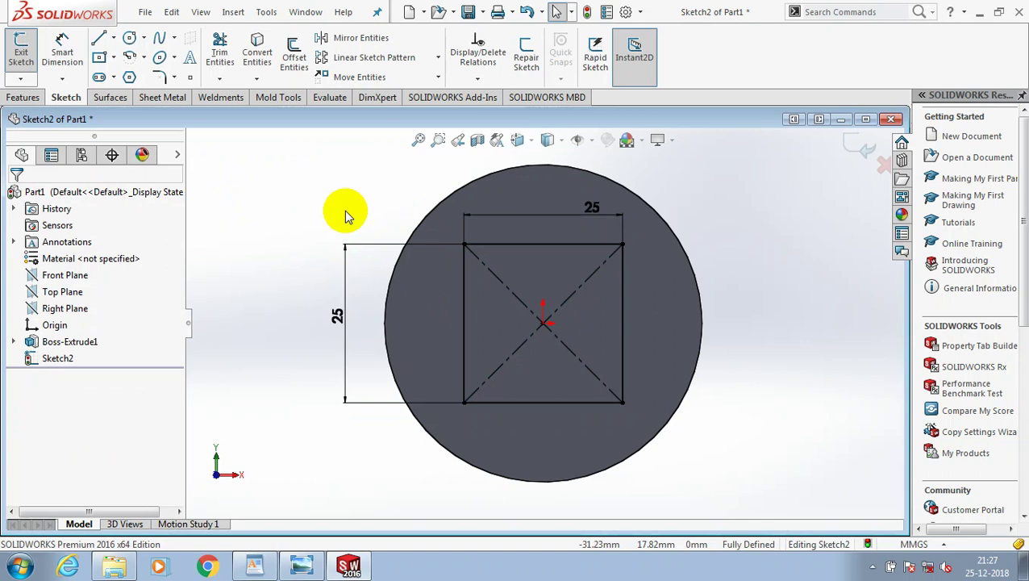
# Step: Cut the square sketch Through All to make the square hole, Cut-Extrude1
pyautogui.click(19, 53)
pyautogui.click(22, 97)
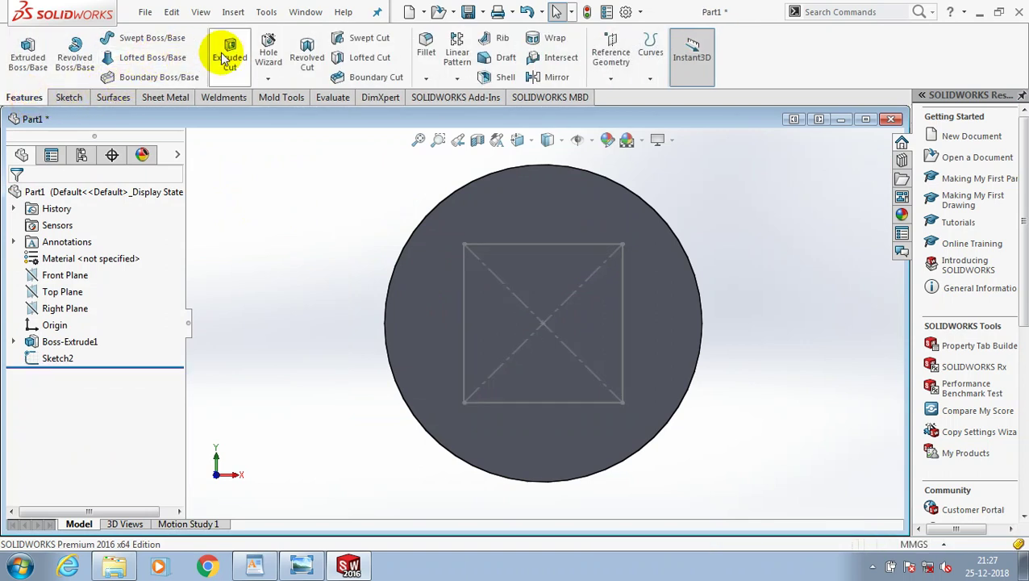
pyautogui.click(550, 253)
pyautogui.moveTo(436, 333); pyautogui.dragTo(433, 195, button='middle')
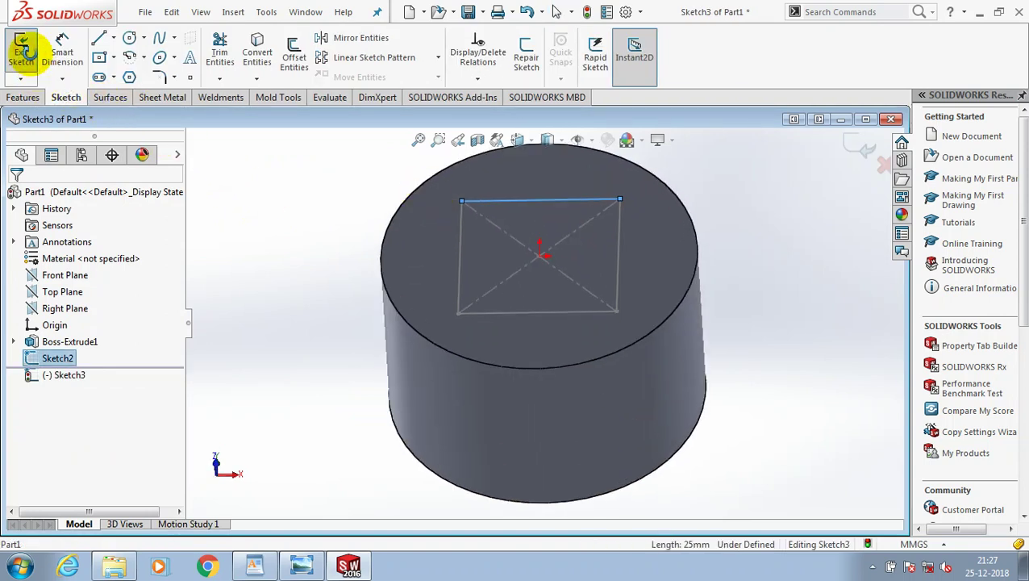
pyautogui.click(24, 50)
pyautogui.click(23, 97)
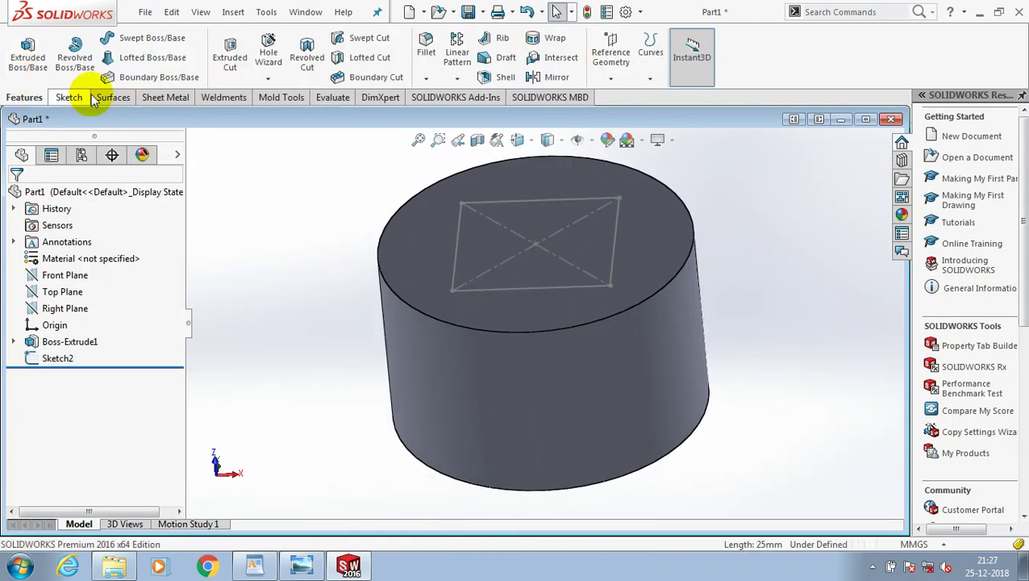
pyautogui.click(528, 206)
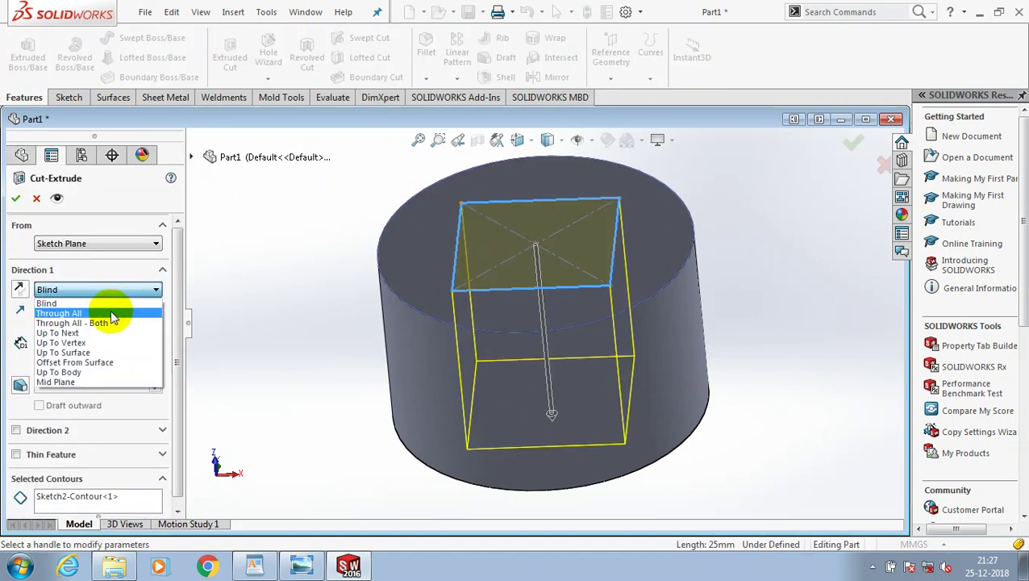
pyautogui.click(111, 313)
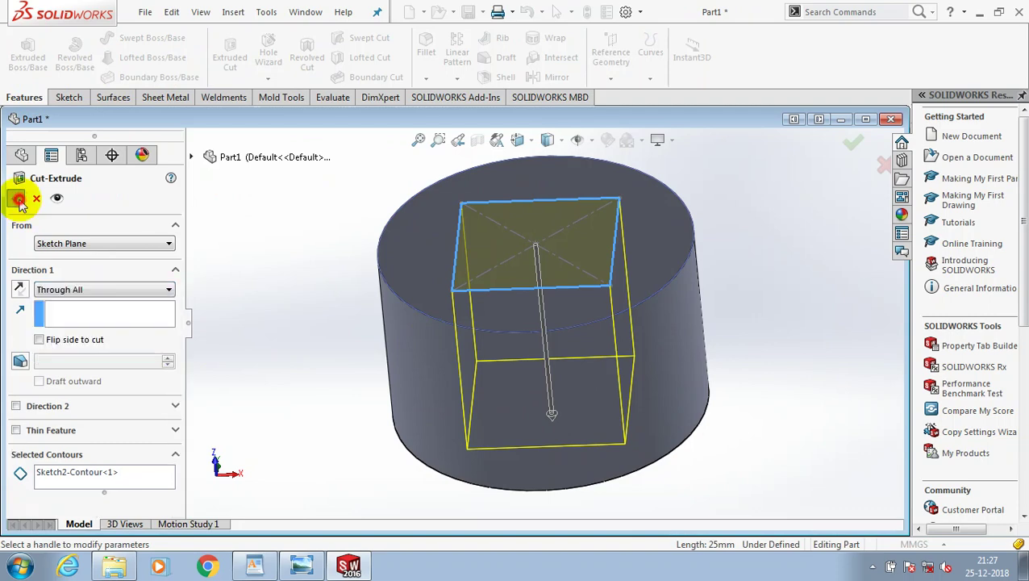
pyautogui.click(17, 197)
# Step: On the Top Plane, sketch a circle to the right of the cylinder
pyautogui.press('z')
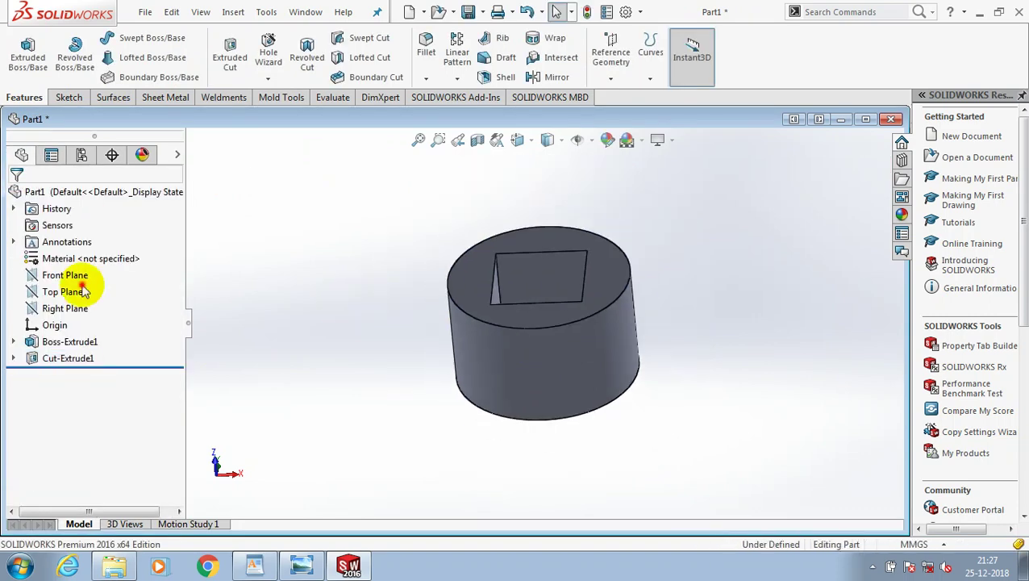
pyautogui.click(83, 290)
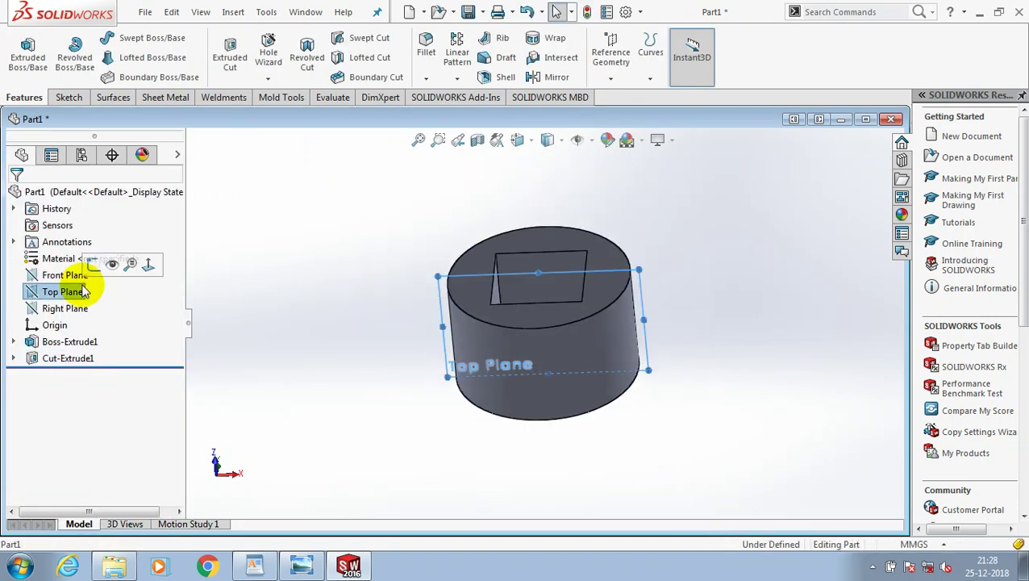
pyautogui.click(144, 270)
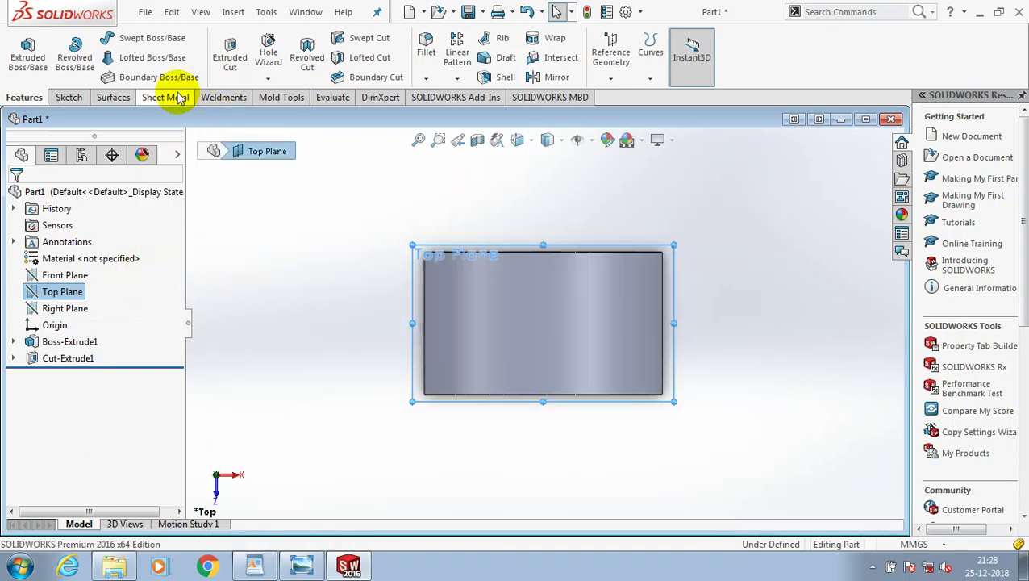
pyautogui.click(67, 96)
pyautogui.click(134, 44)
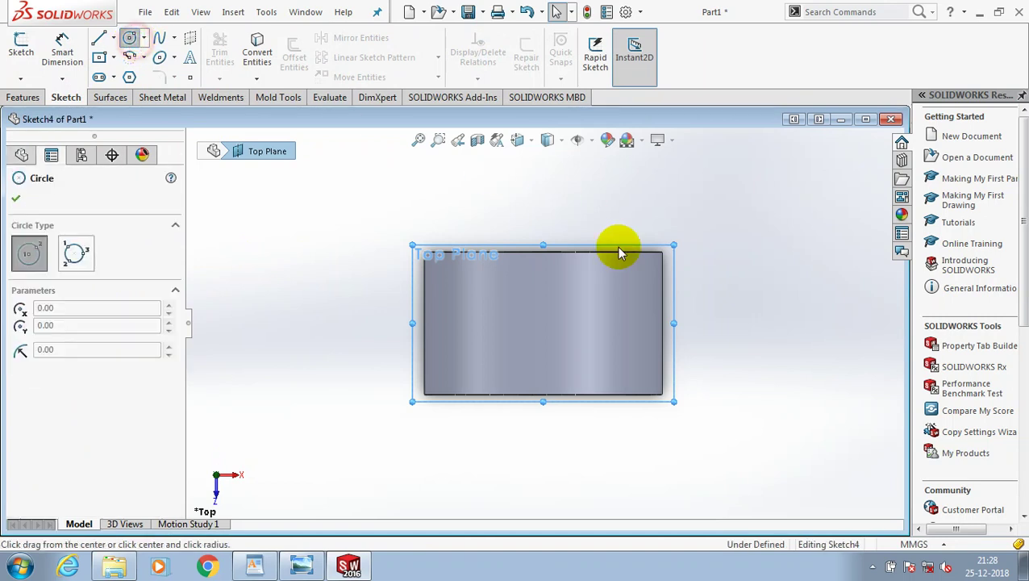
pyautogui.click(620, 254)
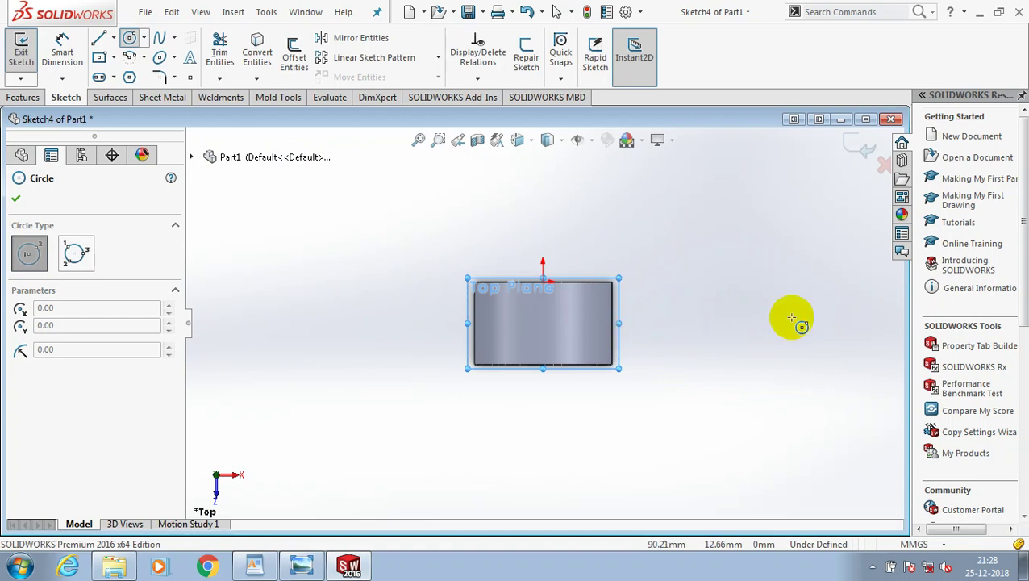
pyautogui.click(790, 322)
pyautogui.click(811, 352)
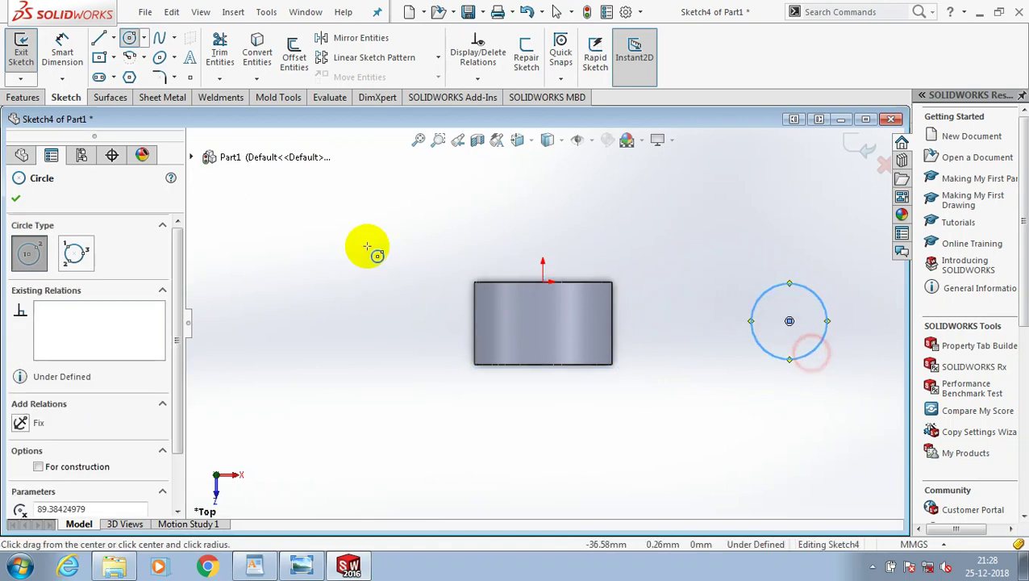
pyautogui.click(16, 197)
# Step: Set the circle's diameter to 26 mm
pyautogui.click(62, 50)
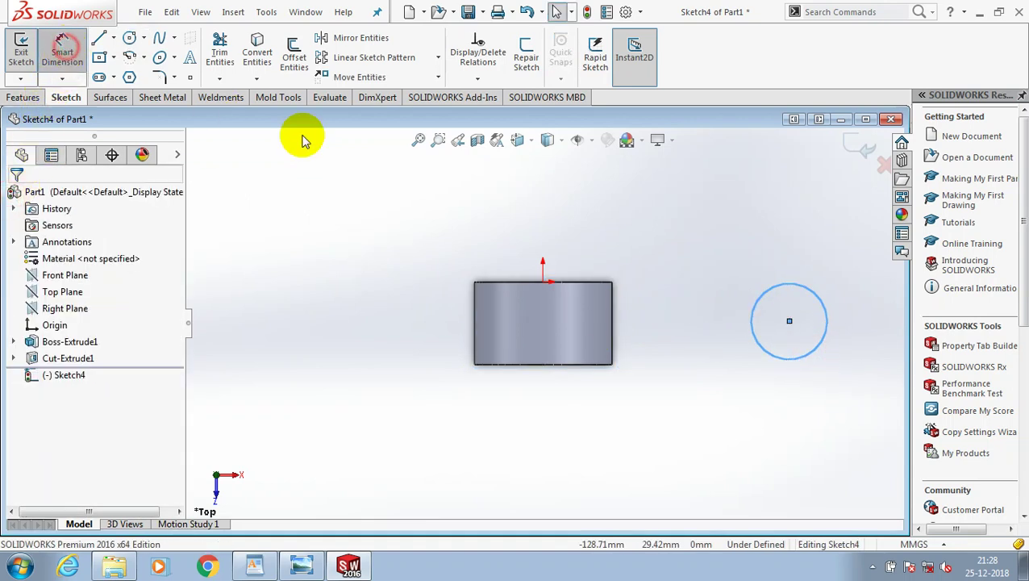
pyautogui.click(763, 295)
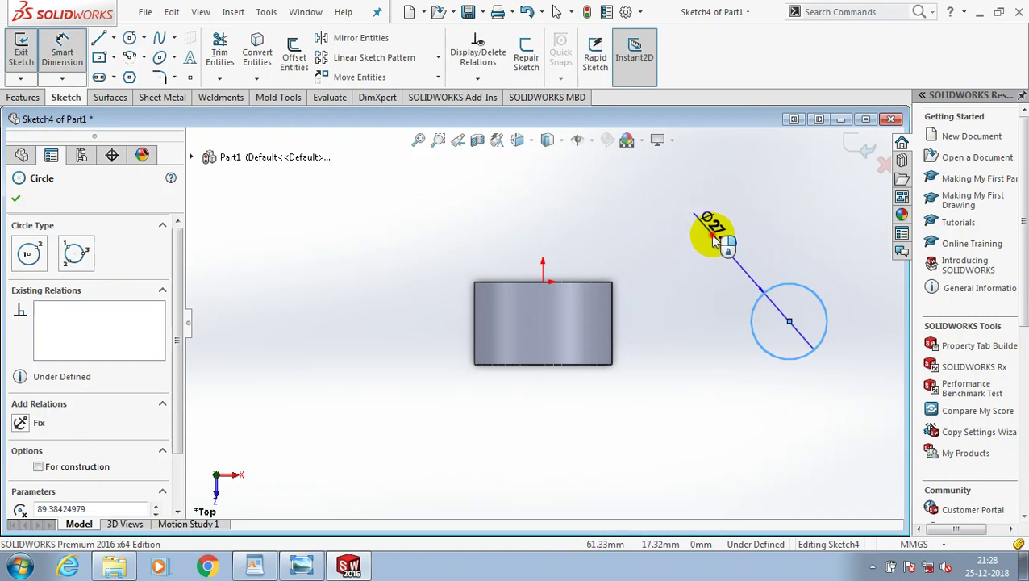
pyautogui.click(713, 240)
pyautogui.write('26')
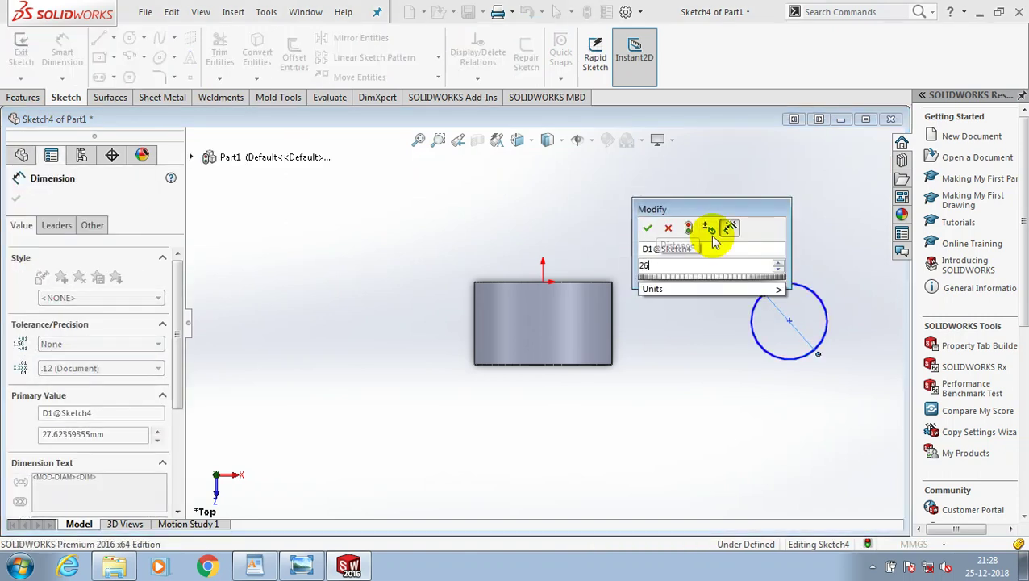
pyautogui.press('Return')
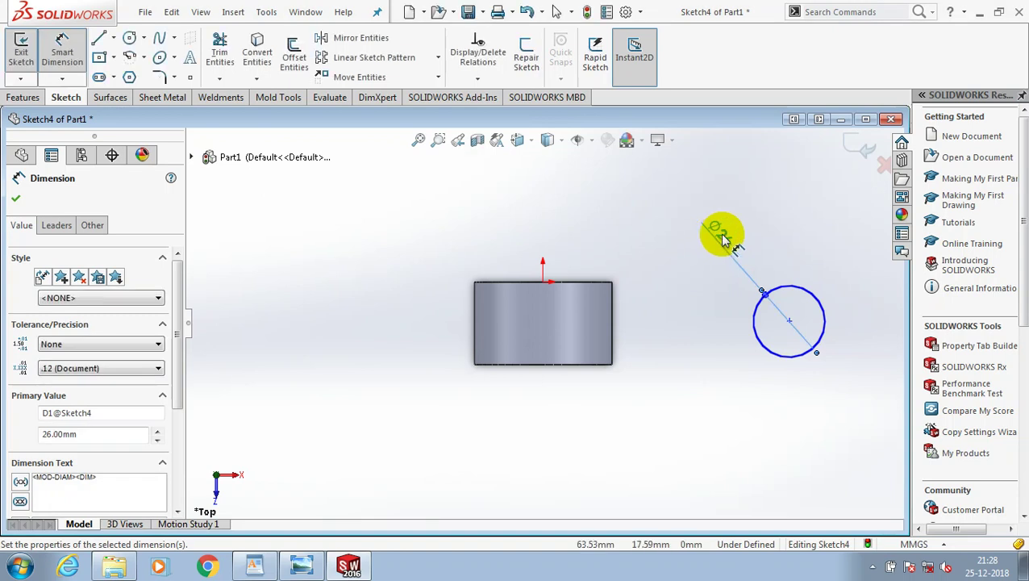
pyautogui.click(15, 197)
pyautogui.scroll(-2, 799, 321)
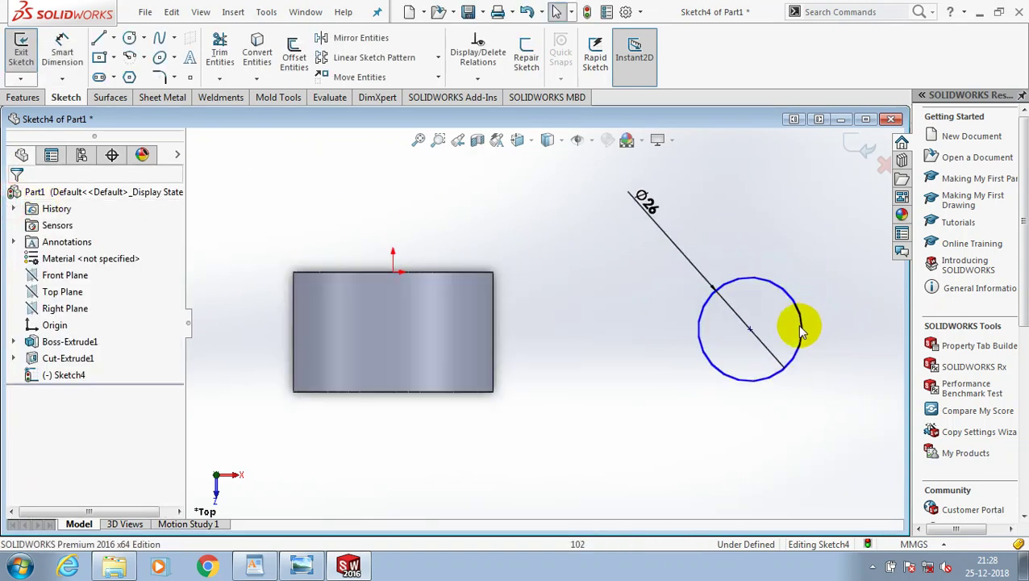
pyautogui.click(492, 328)
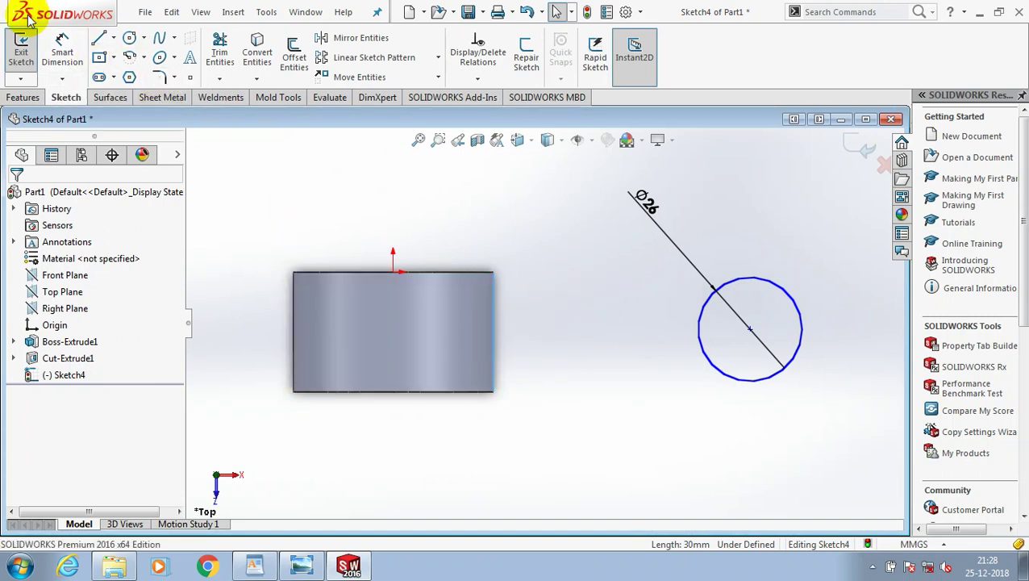
# Step: Dimension the circle centre 125 mm horizontally from the origin
pyautogui.click(221, 151)
pyautogui.click(66, 58)
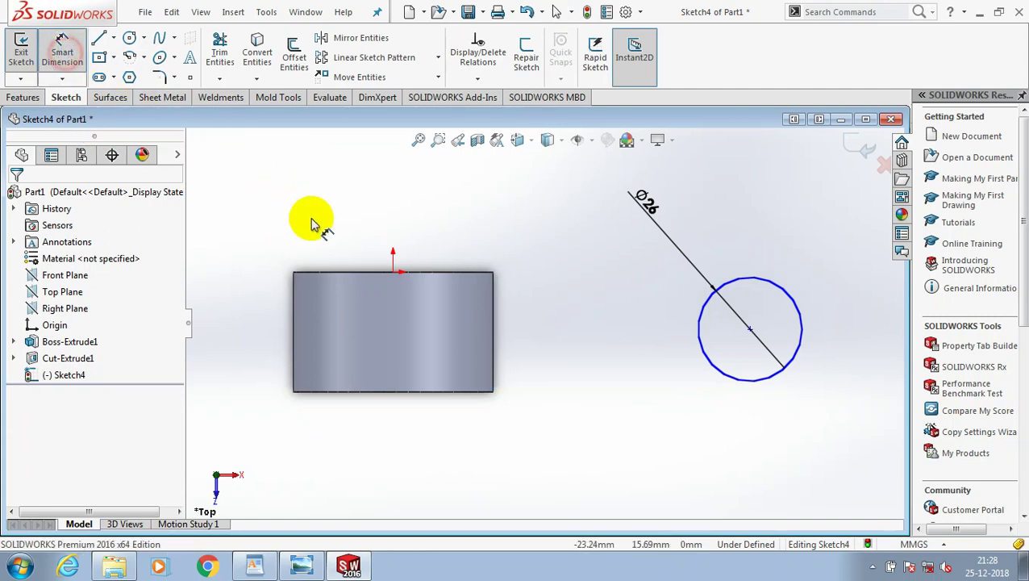
pyautogui.click(392, 272)
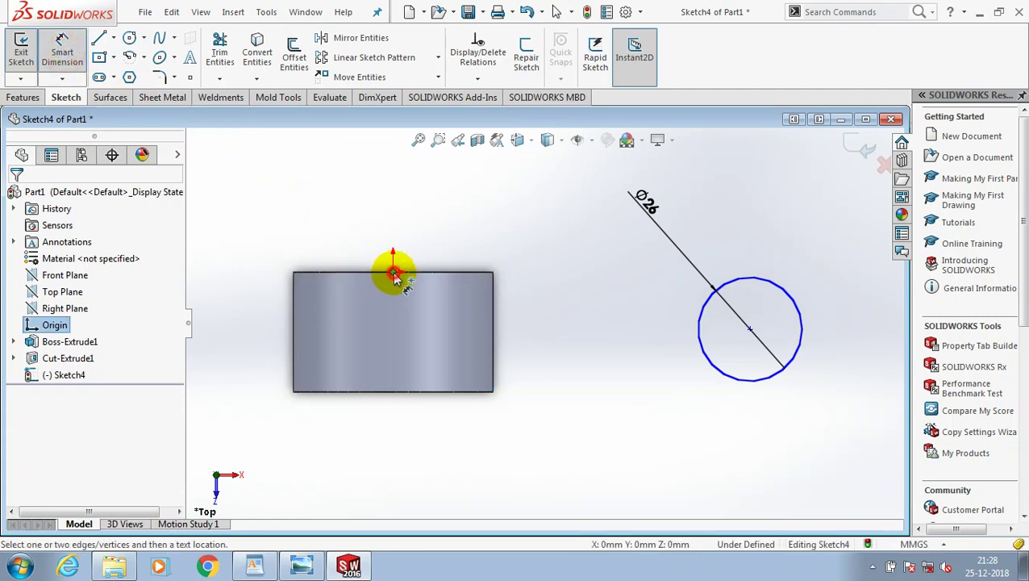
pyautogui.click(751, 331)
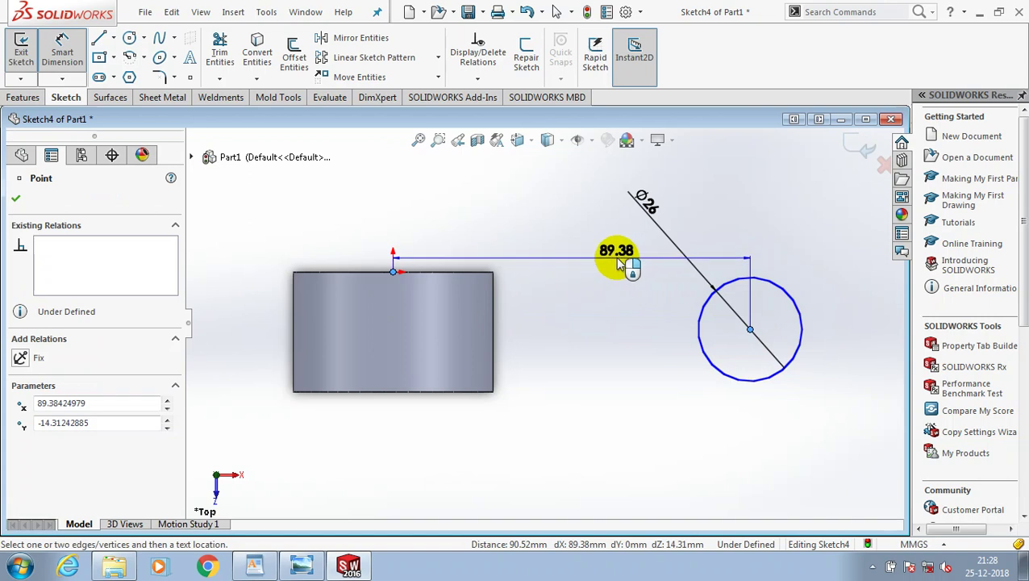
pyautogui.click(618, 252)
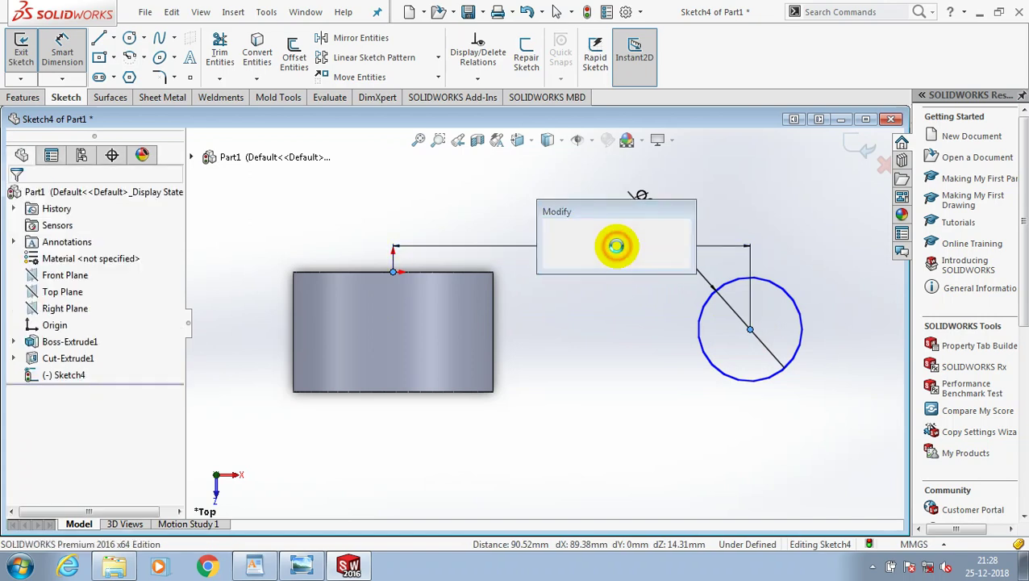
pyautogui.write('125')
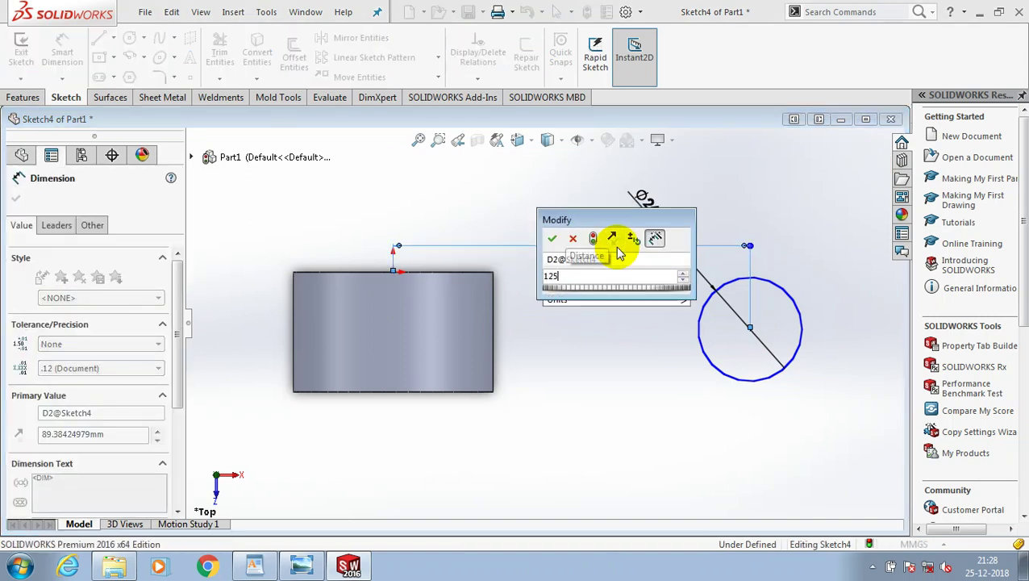
pyautogui.press('Return')
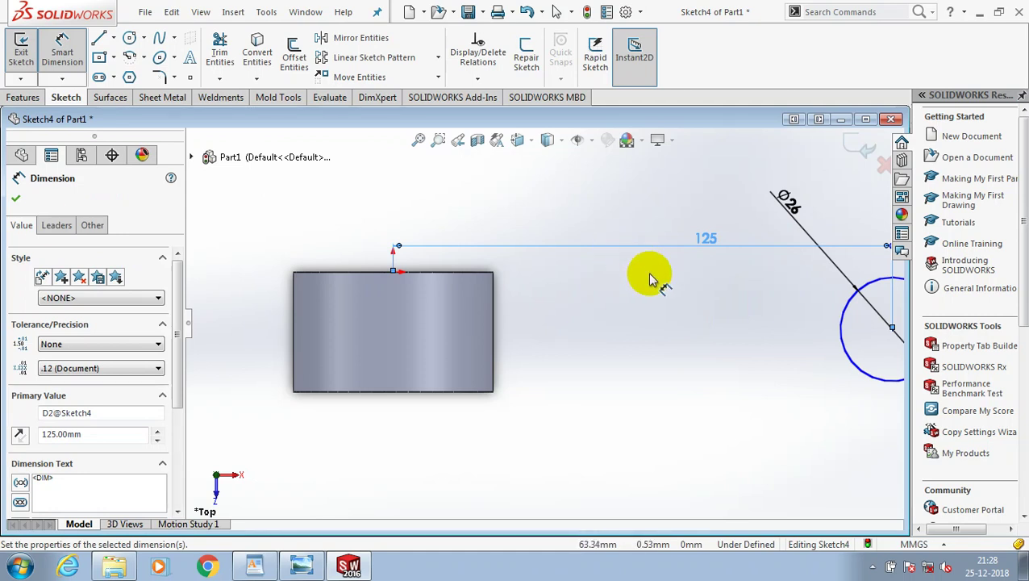
pyautogui.press('f')
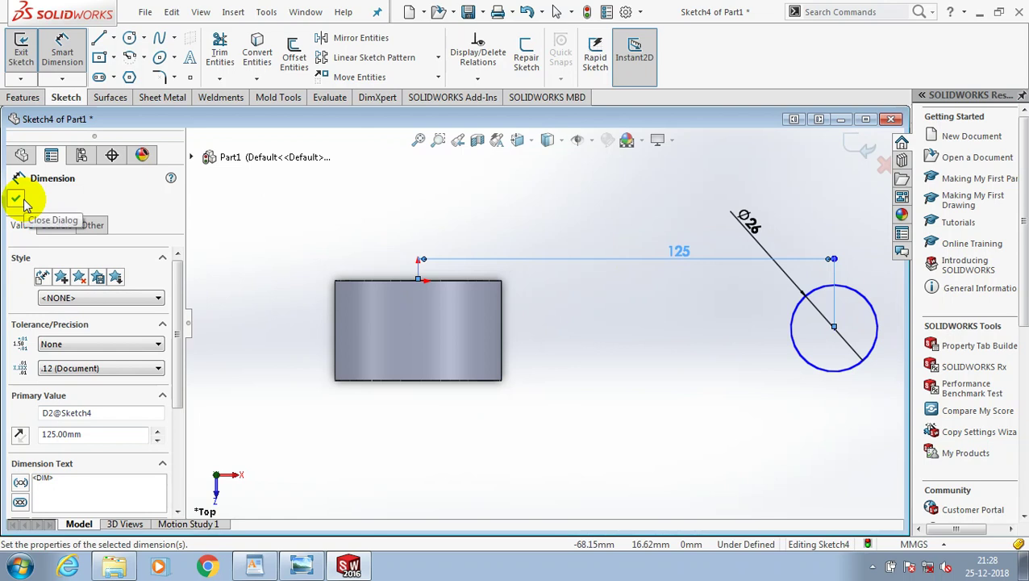
pyautogui.click(18, 199)
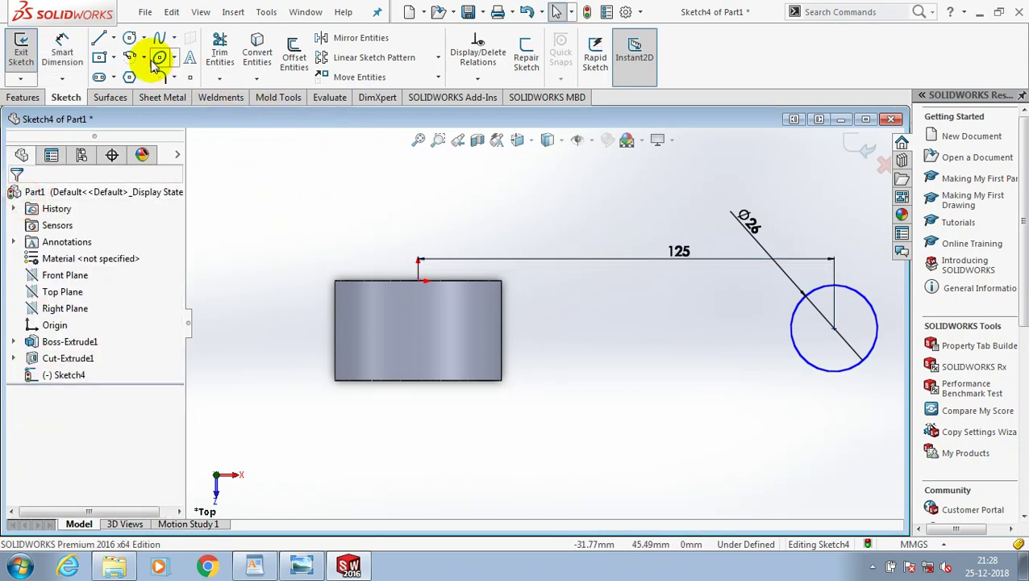
# Step: Place the circle centre 15 mm vertically from the hub's top edge, then exit the sketch
pyautogui.click(63, 50)
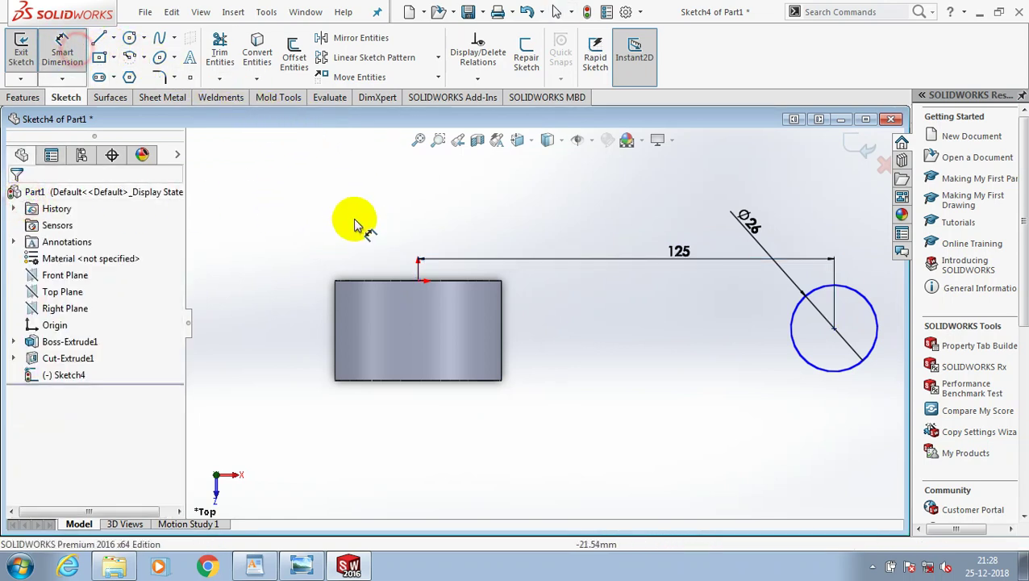
pyautogui.click(419, 282)
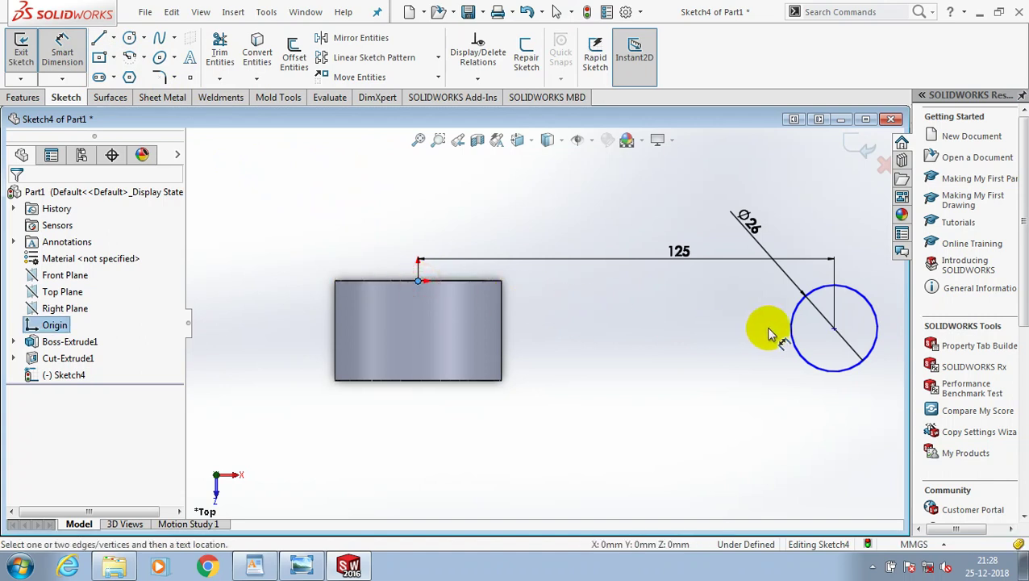
pyautogui.click(833, 329)
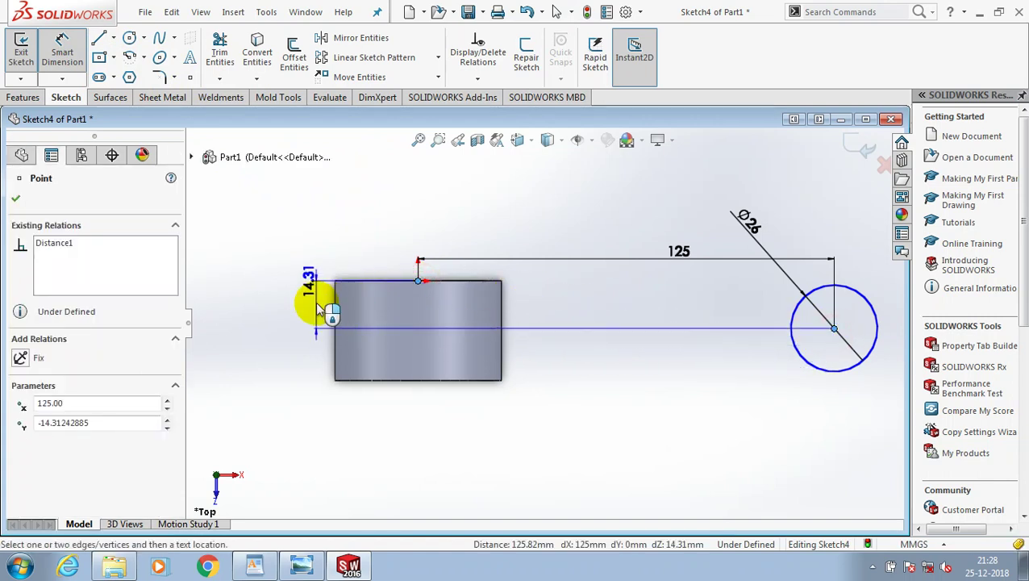
pyautogui.click(269, 316)
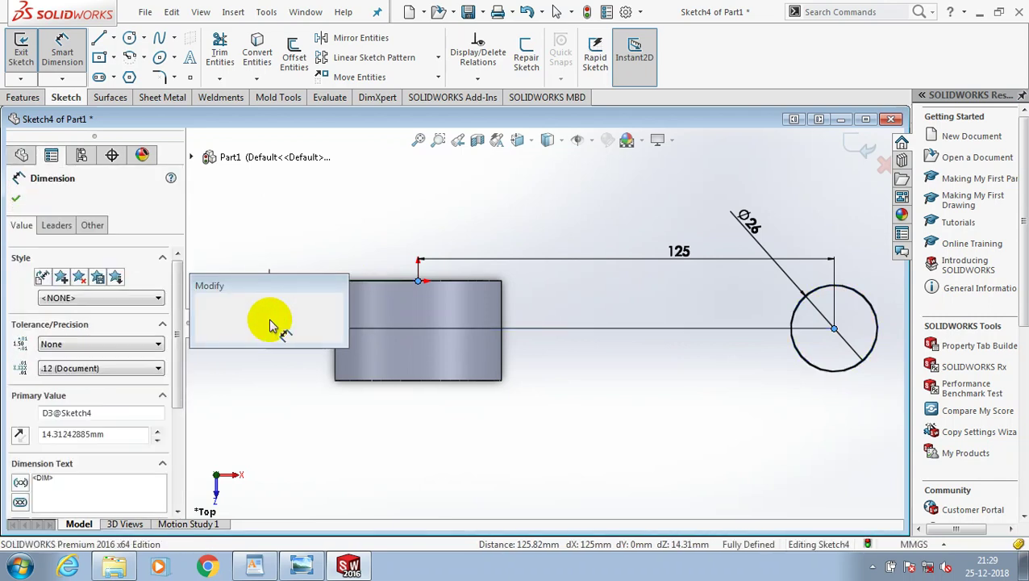
pyautogui.write('15')
pyautogui.press('Return')
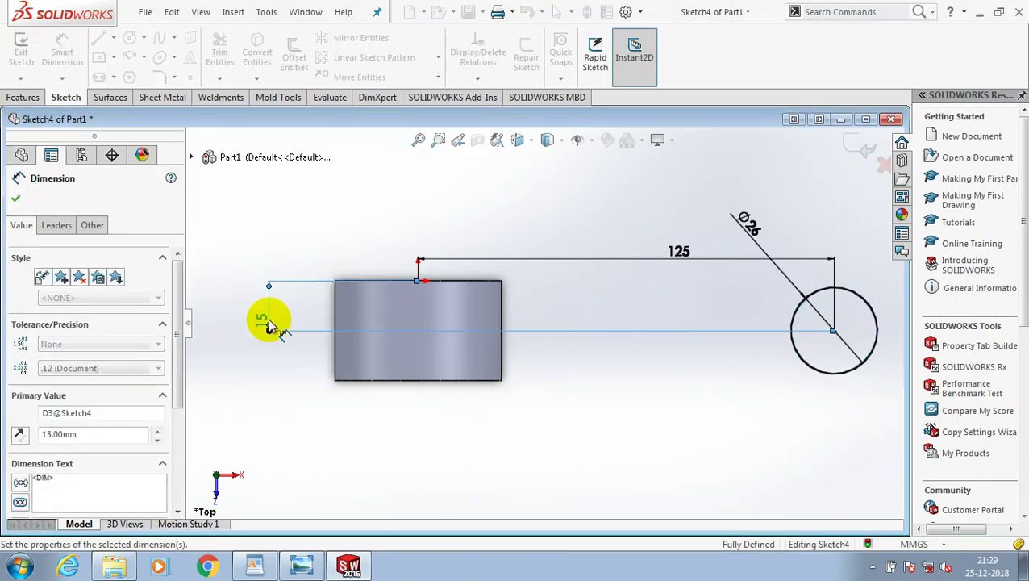
pyautogui.click(18, 202)
pyautogui.click(24, 50)
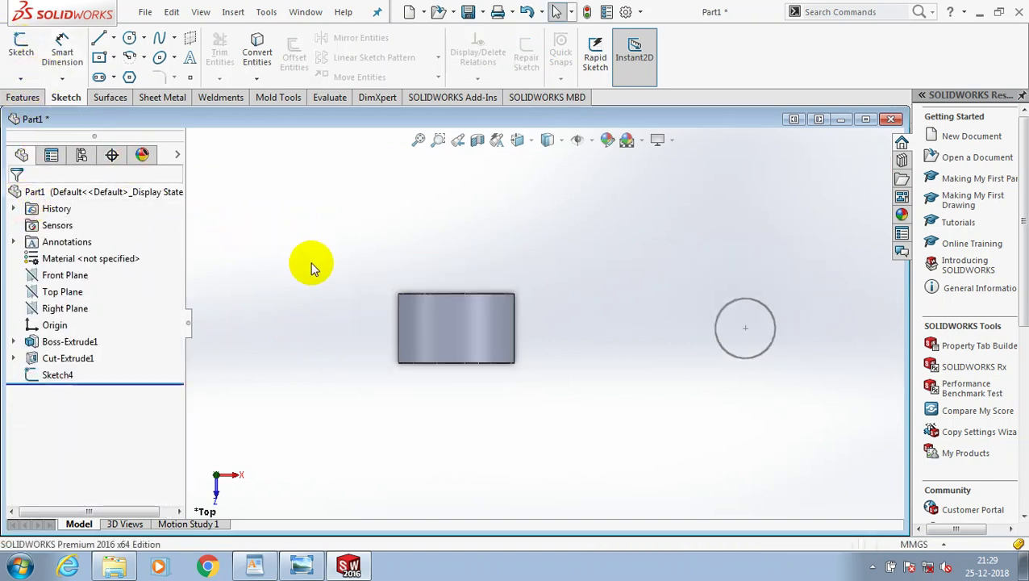
pyautogui.moveTo(308, 264)
pyautogui.mouseDown(button='middle')
pyautogui.moveTo(328, 312)
pyautogui.moveTo(315, 311)
pyautogui.mouseUp(button='middle')
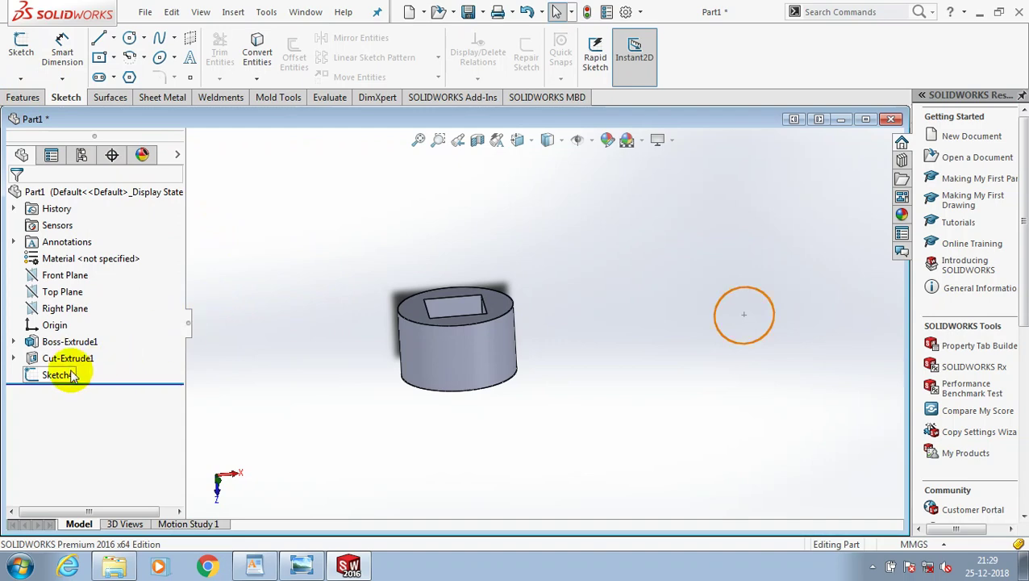
pyautogui.click(21, 97)
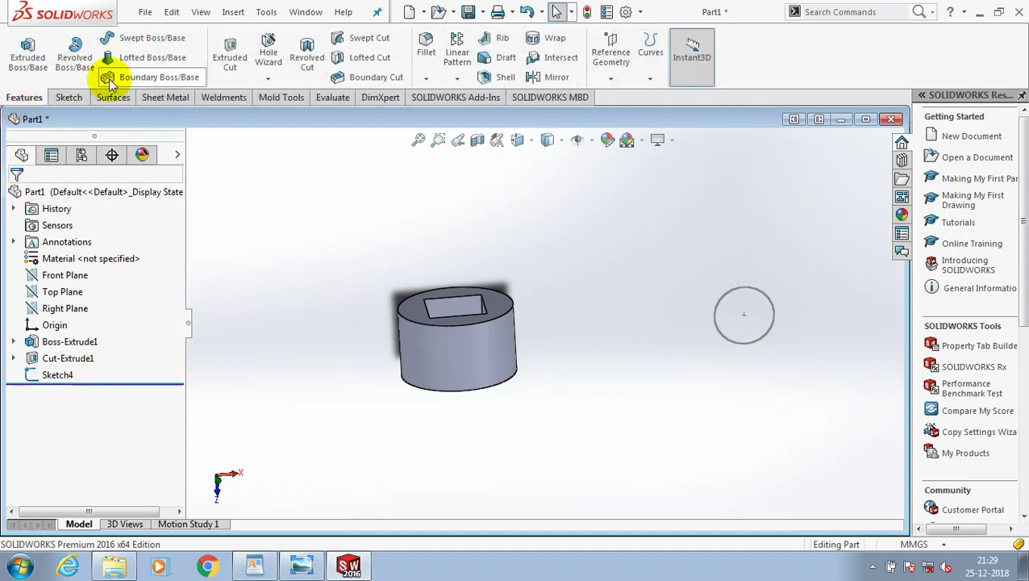
pyautogui.click(75, 50)
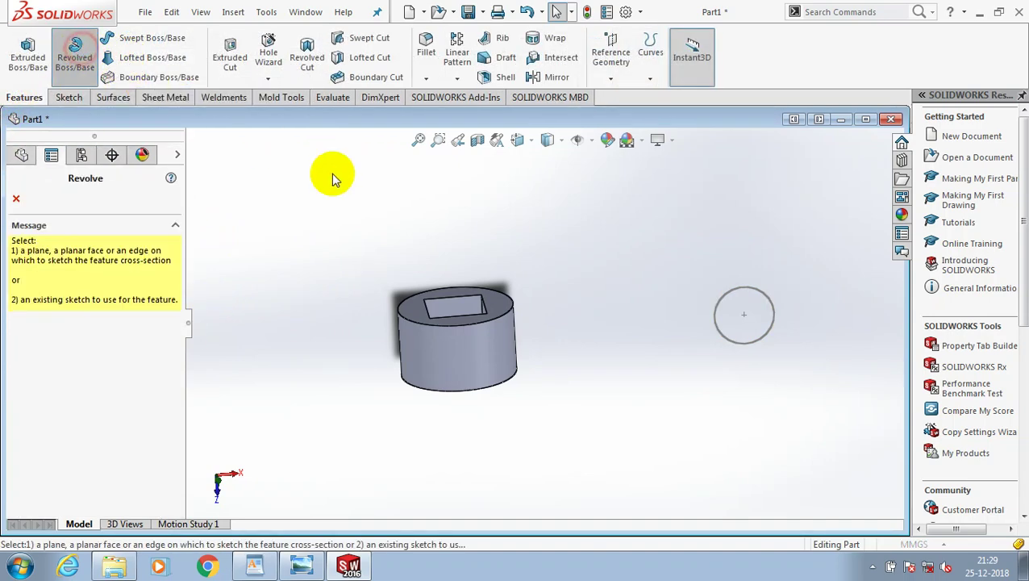
pyautogui.click(759, 338)
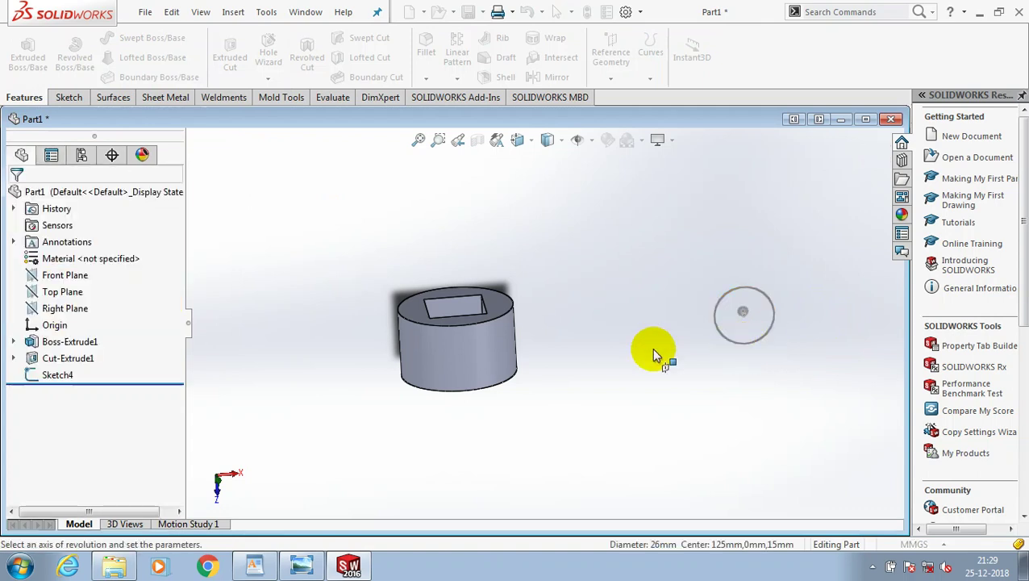
pyautogui.click(141, 247)
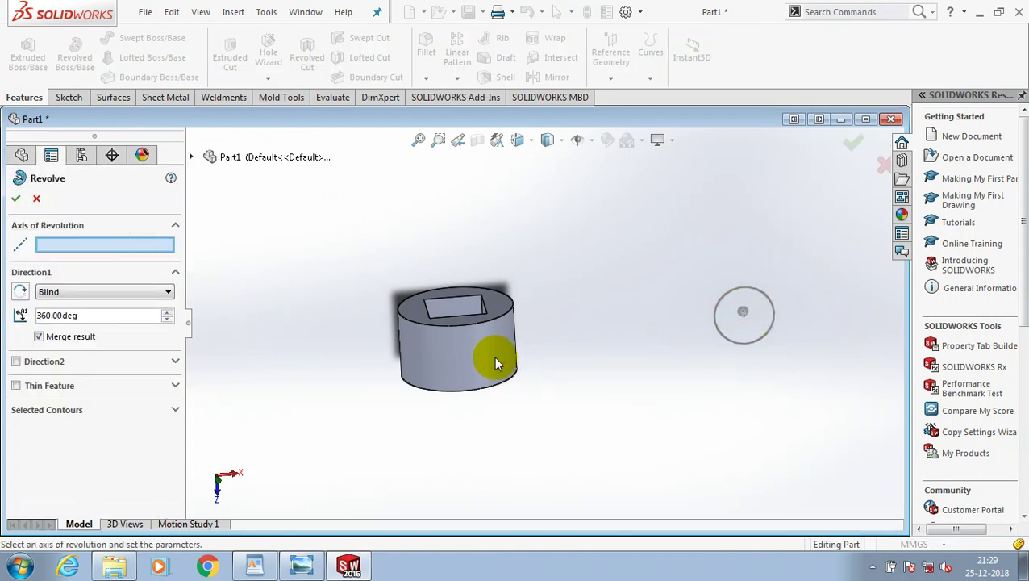
pyautogui.click(37, 199)
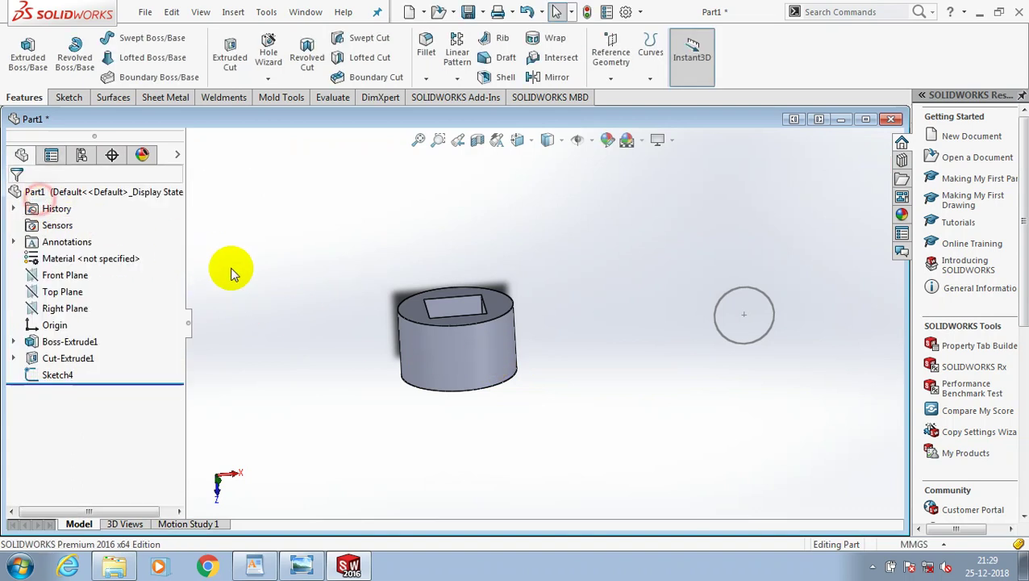
# Step: Reopen Sketch4 for editing and view it from the Top
pyautogui.rightClick(69, 375)
pyautogui.click(85, 242)
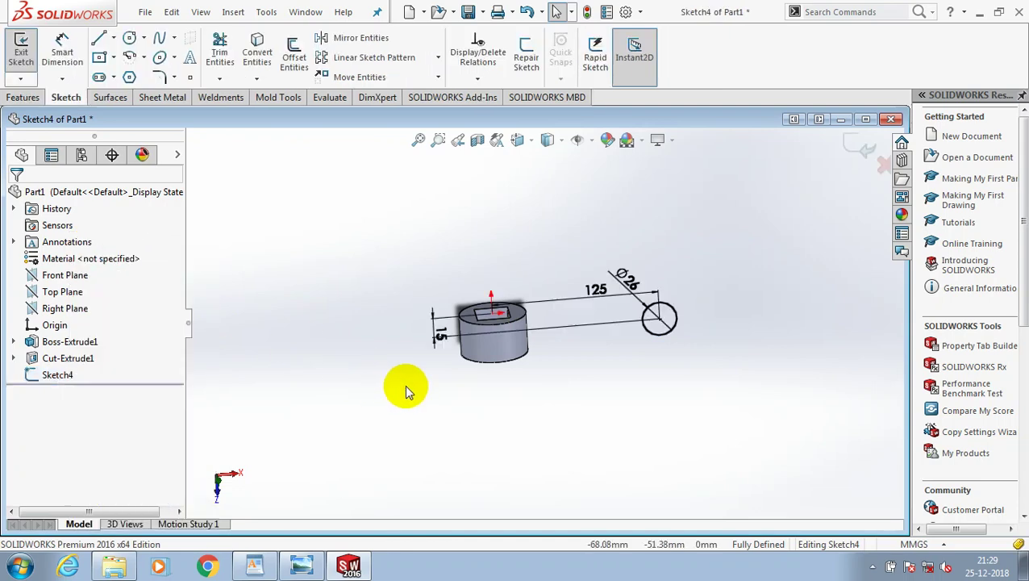
pyautogui.scroll(-2, 489, 300)
pyautogui.scroll(-3, 573, 397)
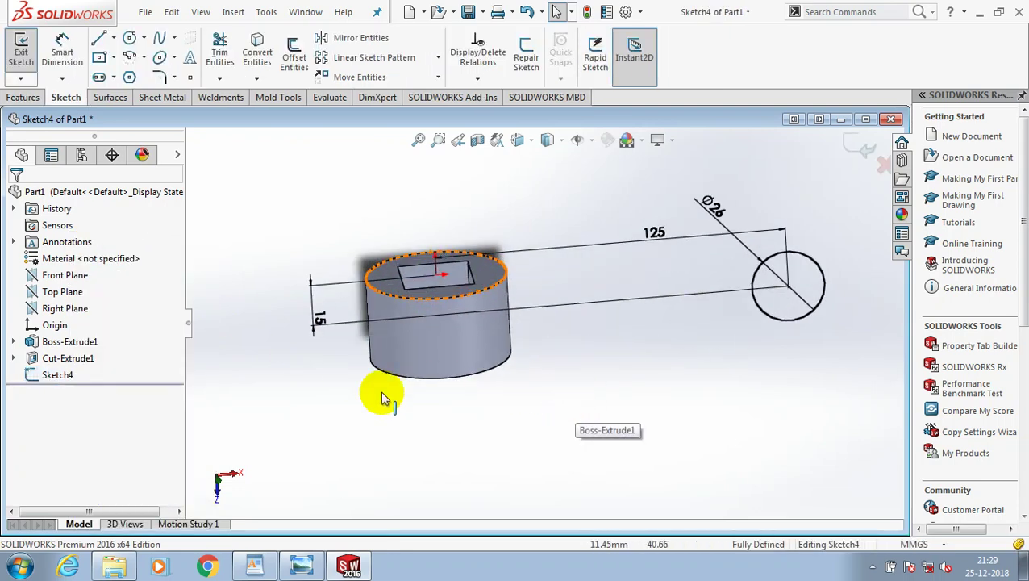
pyautogui.rightClick(304, 403)
pyautogui.click(260, 300)
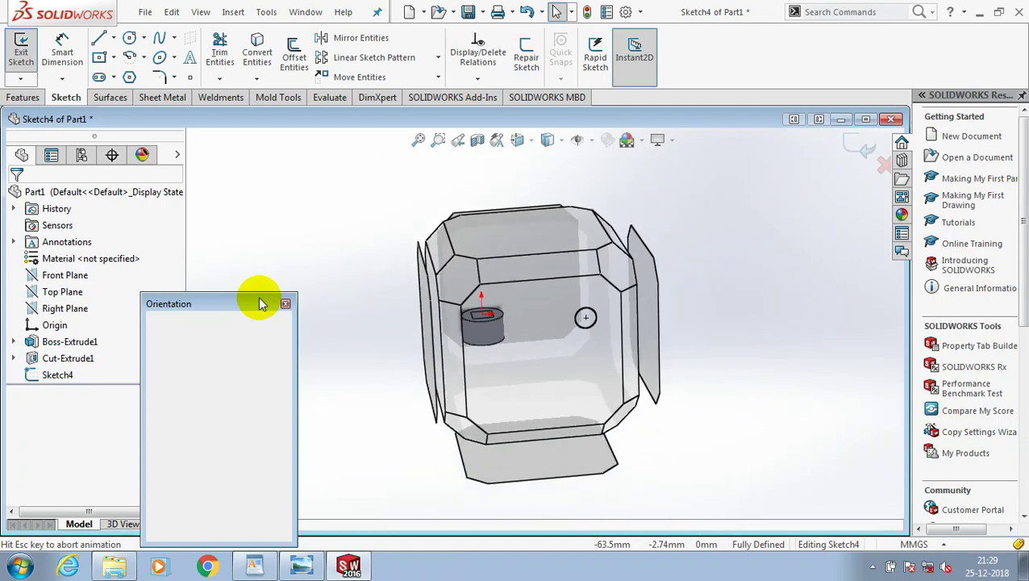
pyautogui.click(525, 441)
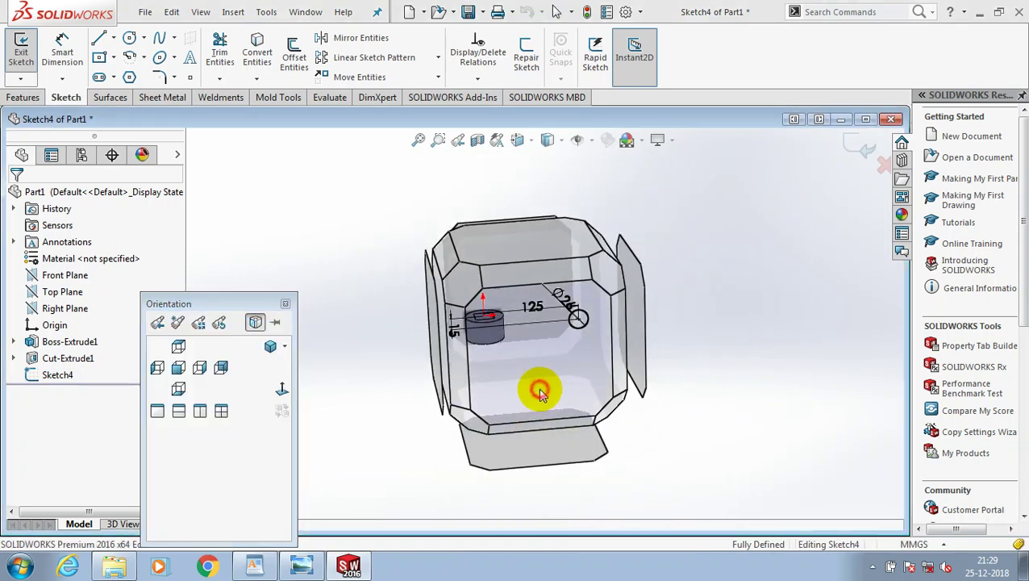
pyautogui.click(540, 391)
pyautogui.scroll(-1, 555, 330)
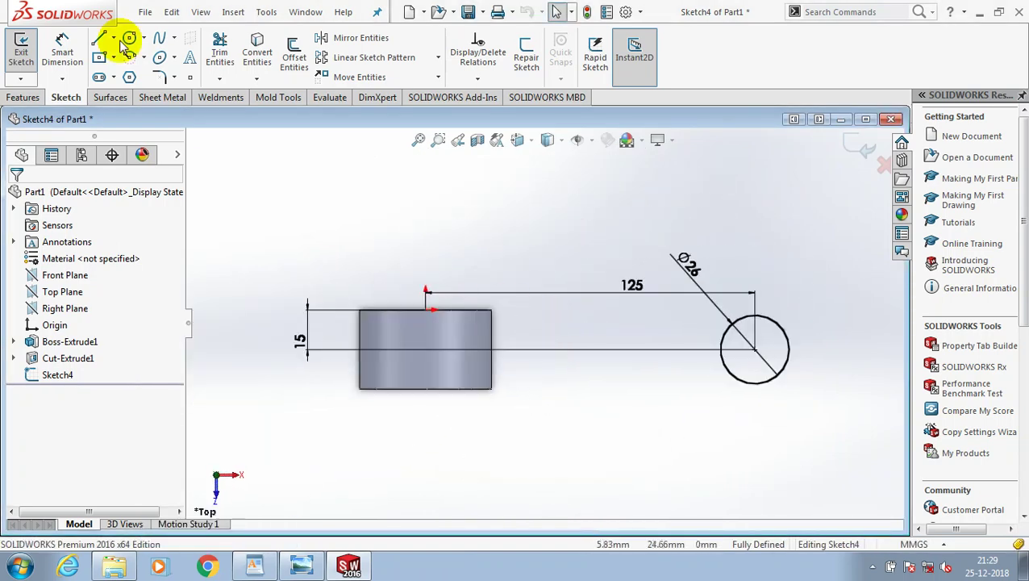
# Step: Draw a vertical centerline through the hub's centre
pyautogui.click(114, 37)
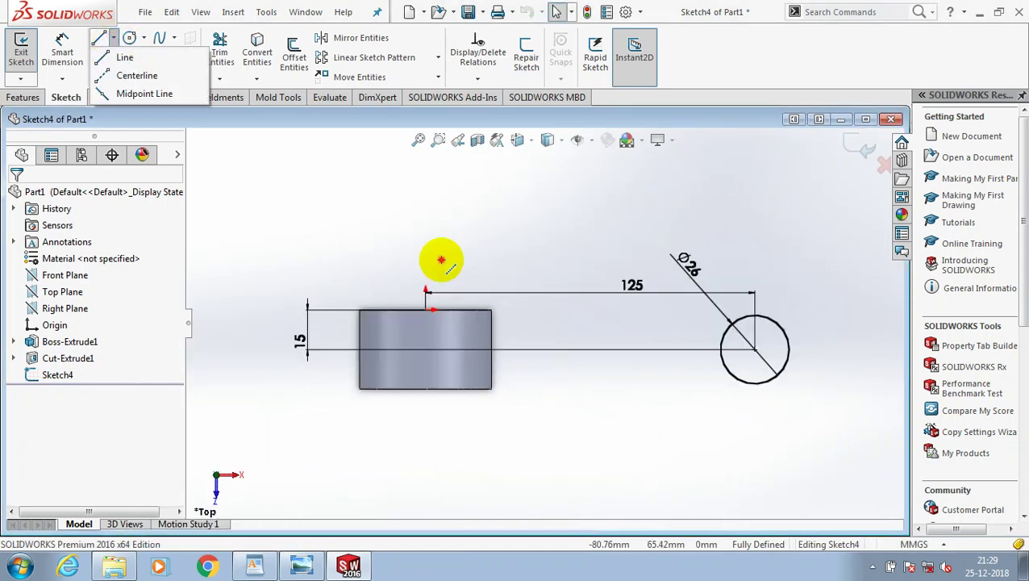
pyautogui.click(129, 76)
pyautogui.click(425, 250)
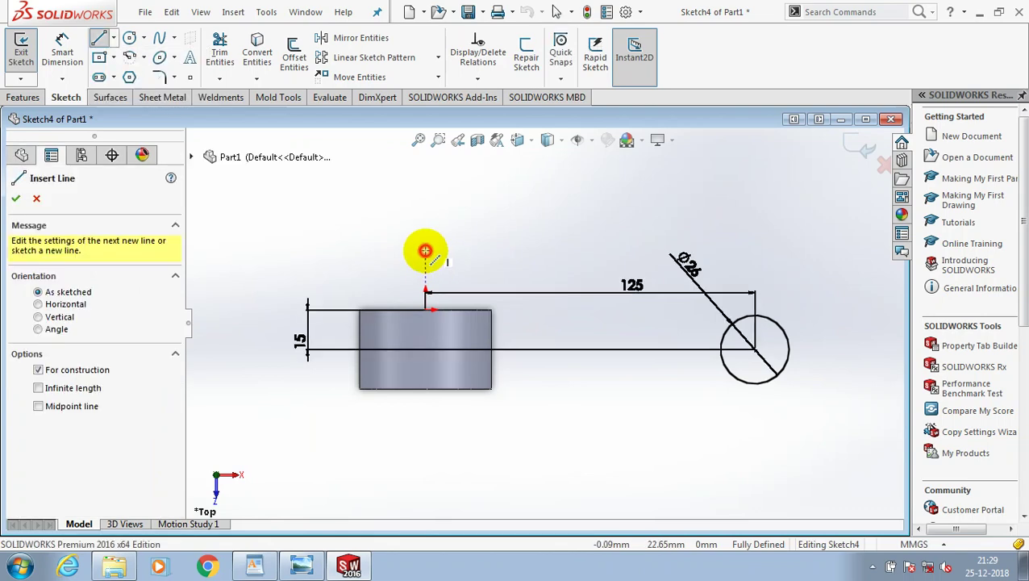
pyautogui.click(425, 456)
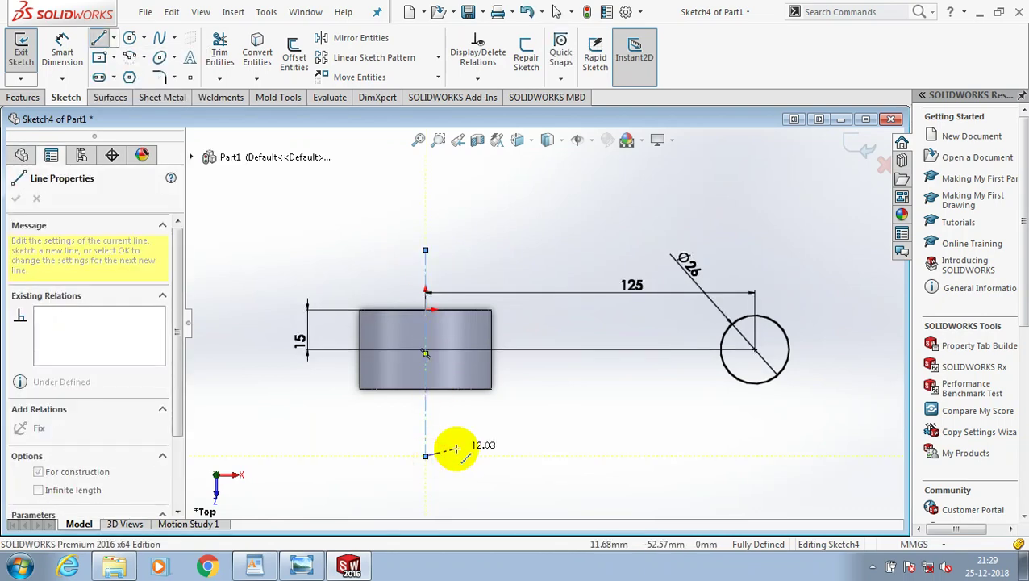
pyautogui.press('Escape')
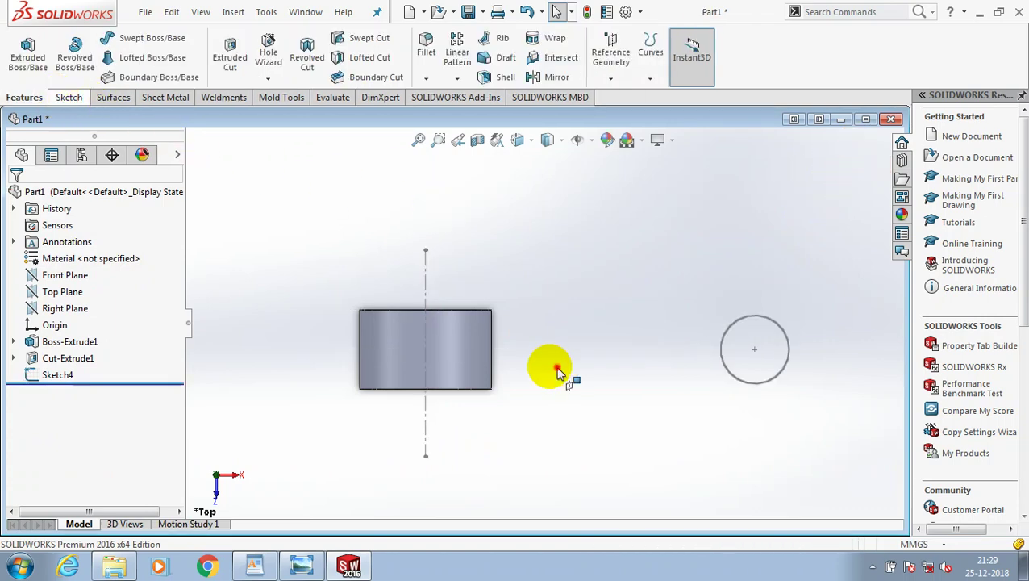
# Step: Revolve the Ø26 circle 360° around the centerline into the ring rim, Revolve1
pyautogui.moveTo(556, 367); pyautogui.dragTo(617, 367, button='right')
pyautogui.click(726, 355)
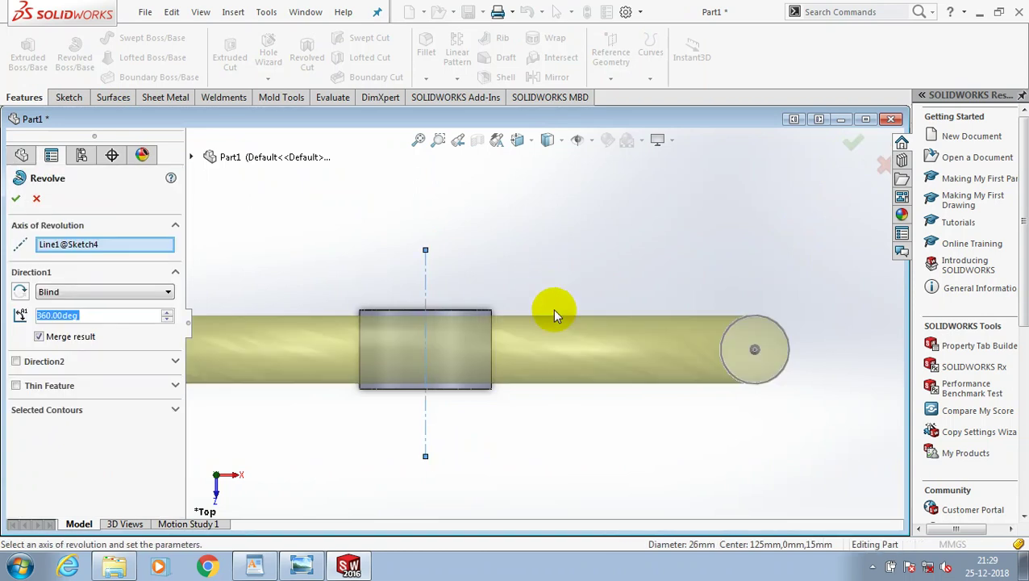
pyautogui.moveTo(552, 325); pyautogui.dragTo(543, 284, button='middle')
pyautogui.scroll(2, 543, 282)
pyautogui.click(15, 198)
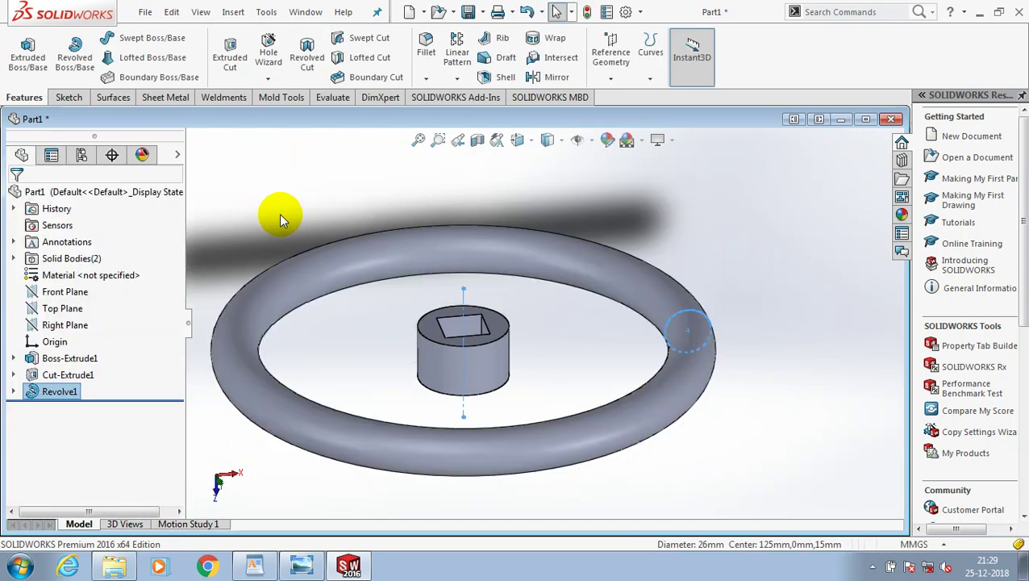
pyautogui.scroll(2, 347, 199)
pyautogui.click(379, 200)
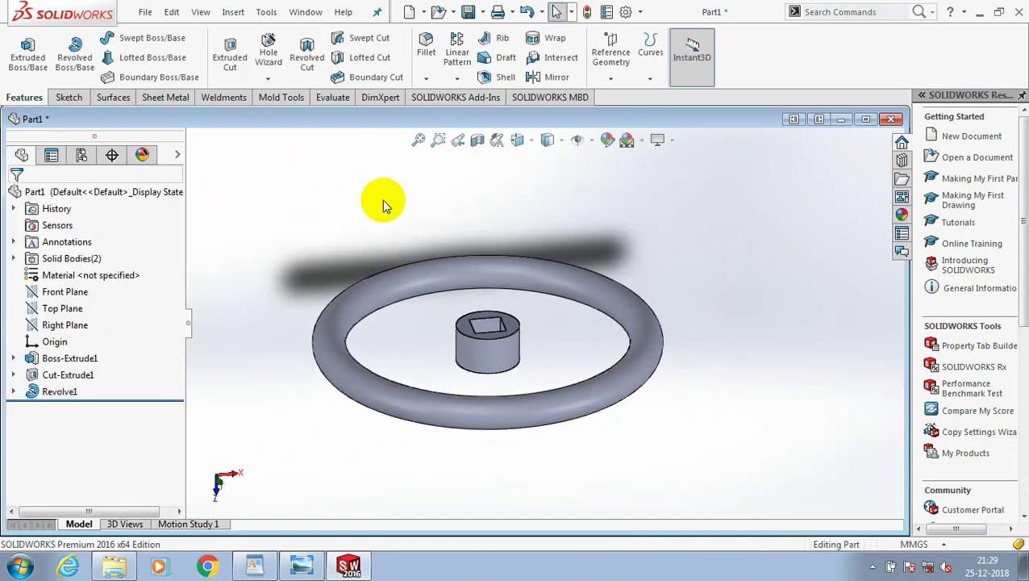
# Step: Inspect the two bodies, cancel the new plane, and orbit to a tilted top view
pyautogui.click(66, 259)
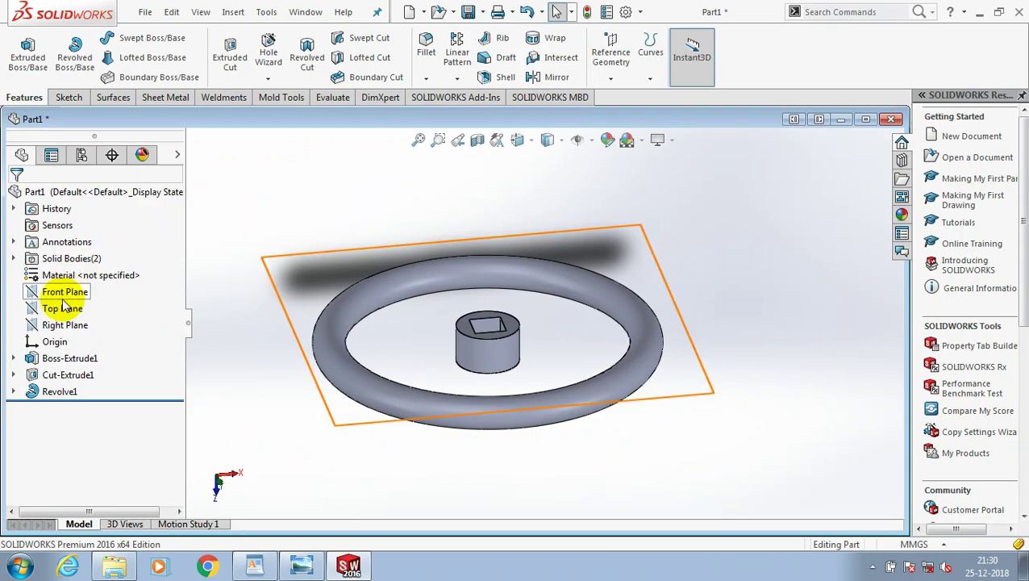
pyautogui.moveTo(316, 355); pyautogui.dragTo(312, 315, button='middle')
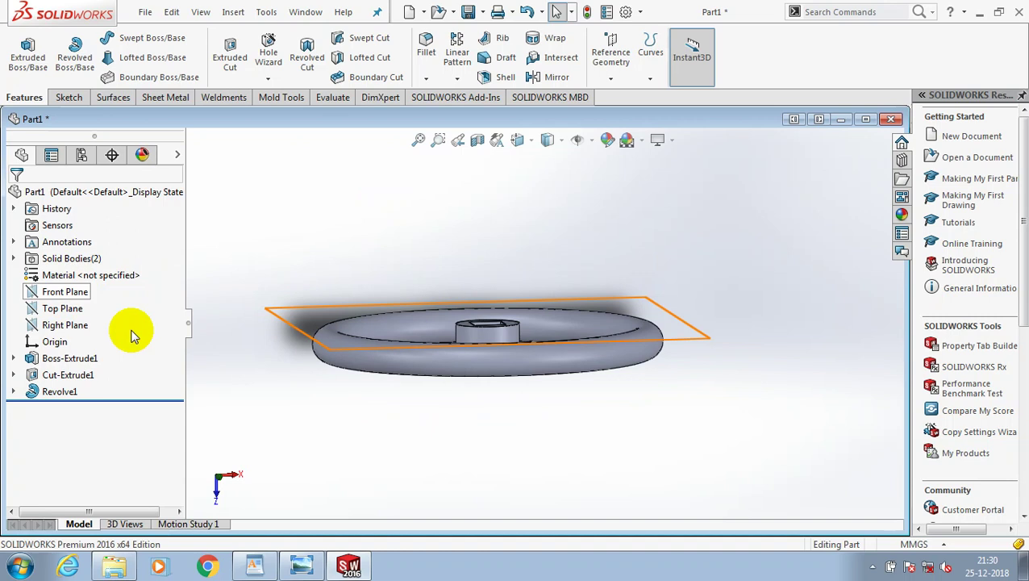
pyautogui.click(65, 291)
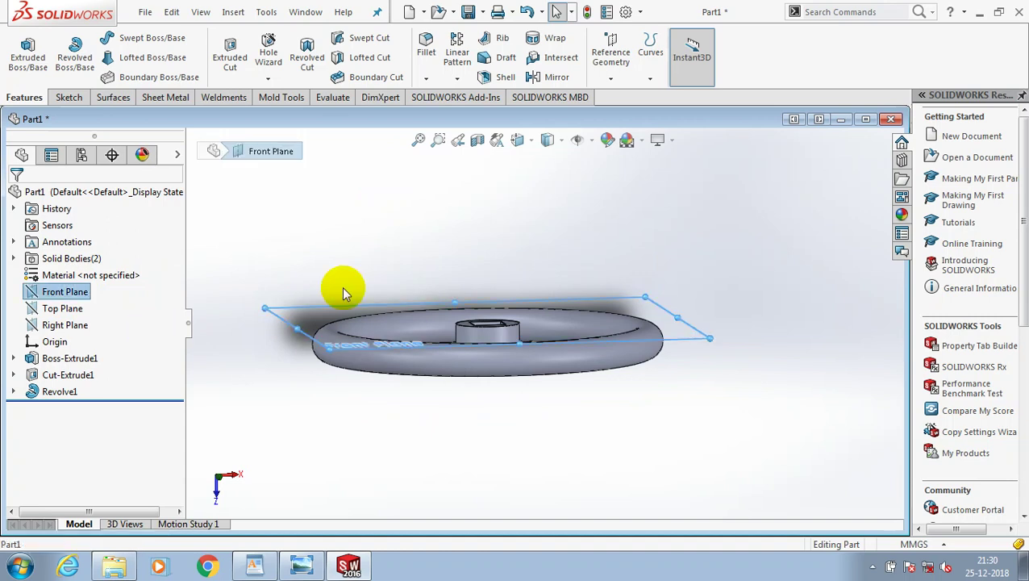
pyautogui.scroll(2, 403, 234)
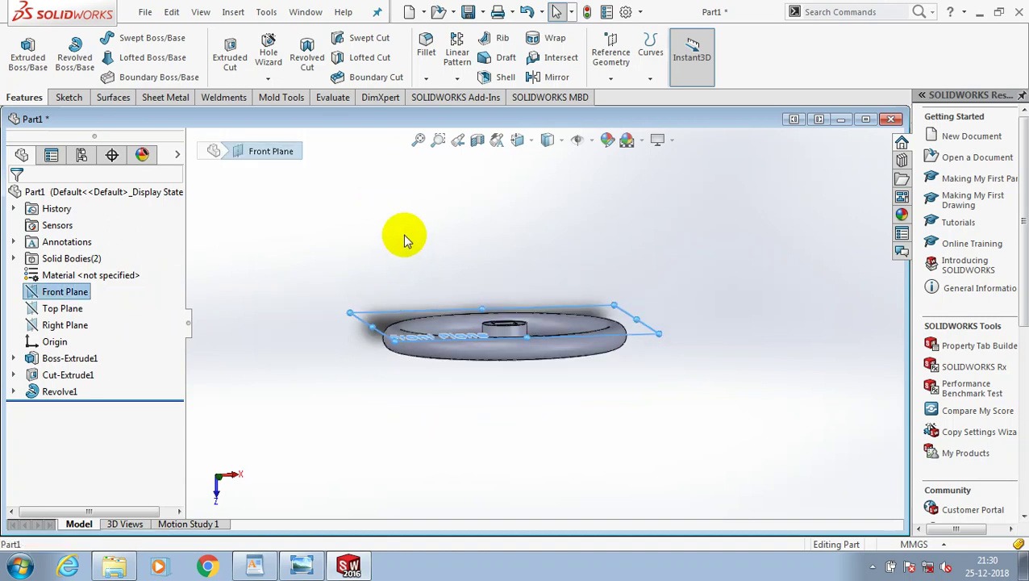
pyautogui.click(553, 258)
pyautogui.scroll(-2, 554, 258)
pyautogui.click(532, 245)
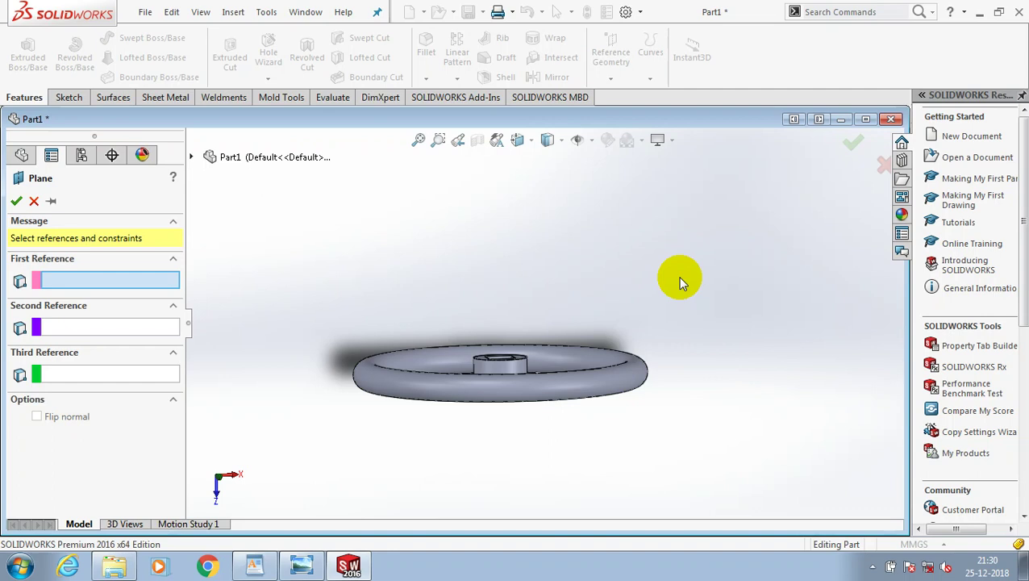
pyautogui.click(34, 200)
pyautogui.moveTo(298, 317)
pyautogui.mouseDown(button='middle')
pyautogui.moveTo(472, 303)
pyautogui.moveTo(489, 344)
pyautogui.mouseUp(button='middle')
pyautogui.scroll(2, 476, 304)
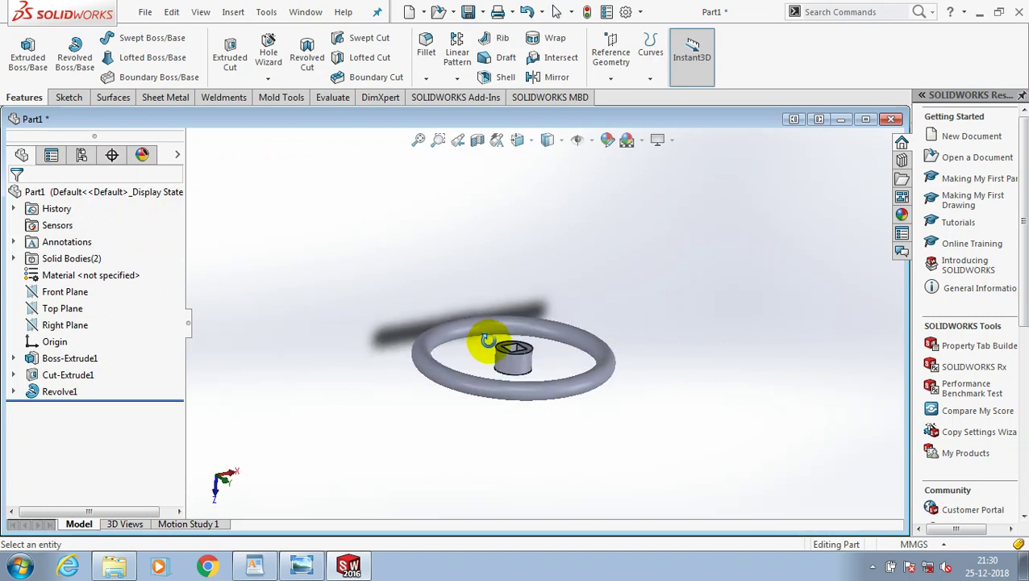
# Step: On the Top Plane, draw a small centre rectangle centred near the origin over the hub
pyautogui.click(71, 313)
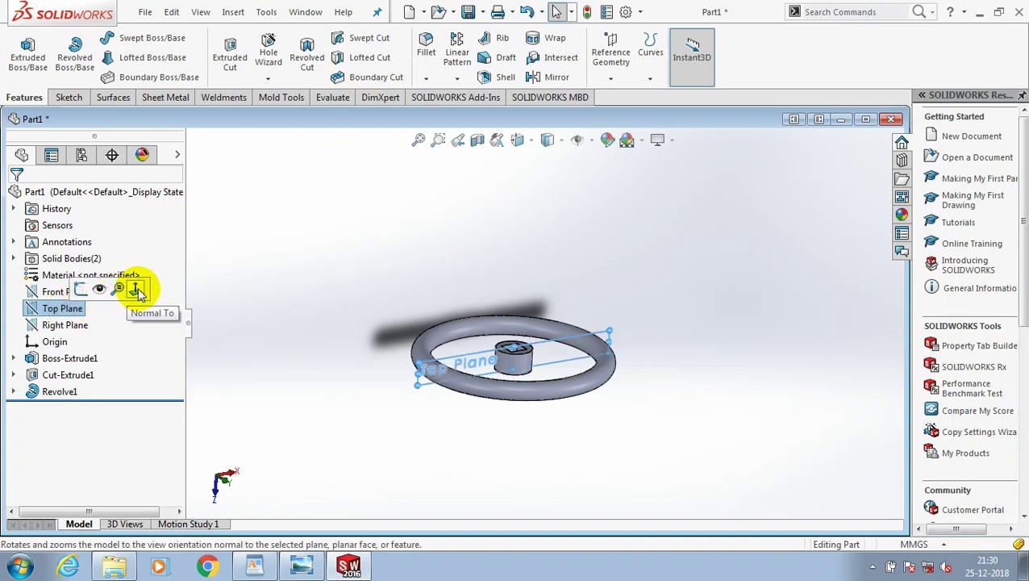
pyautogui.click(71, 97)
pyautogui.click(113, 57)
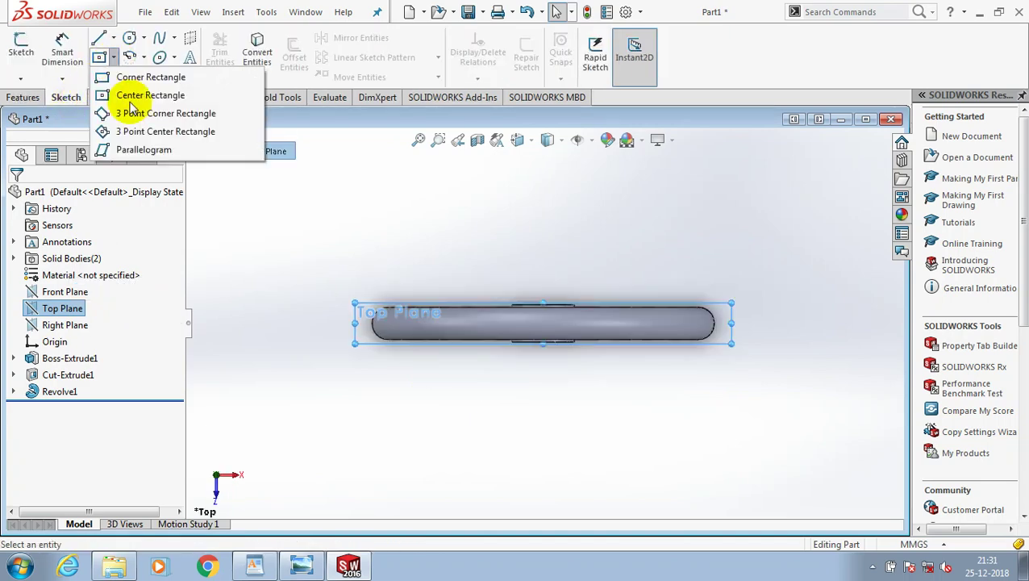
pyautogui.click(131, 98)
pyautogui.scroll(-3, 710, 367)
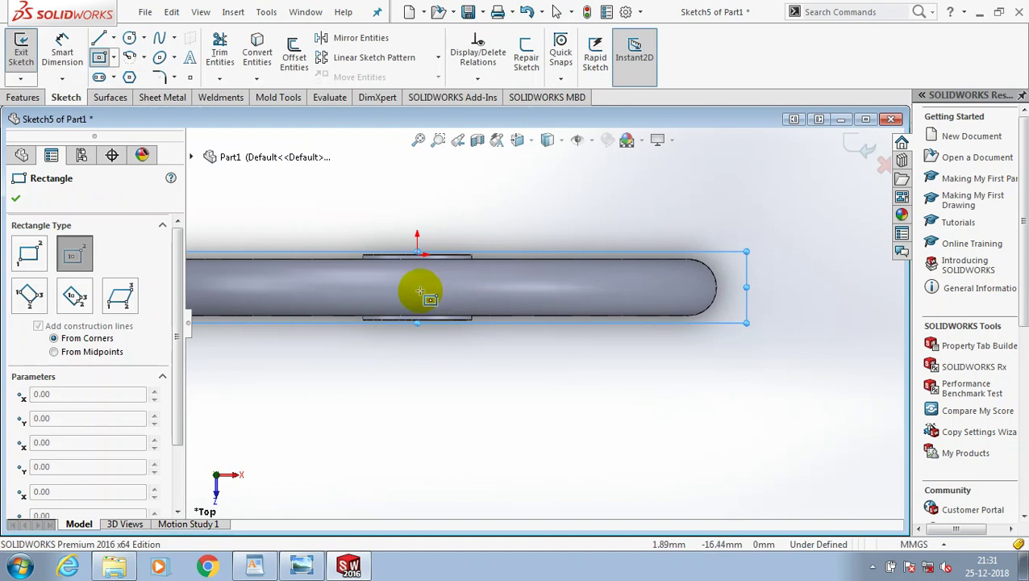
pyautogui.click(416, 286)
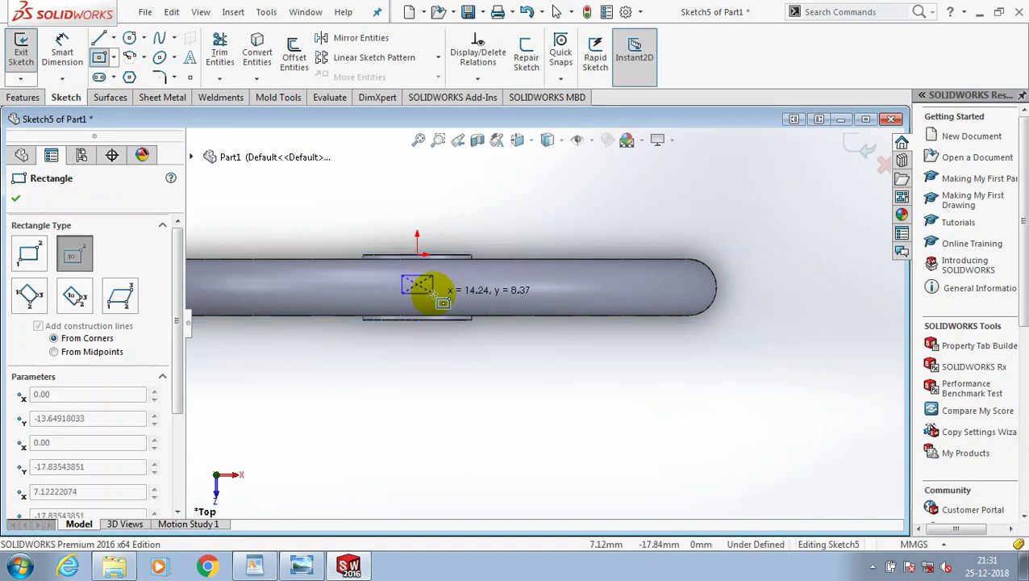
pyautogui.click(441, 294)
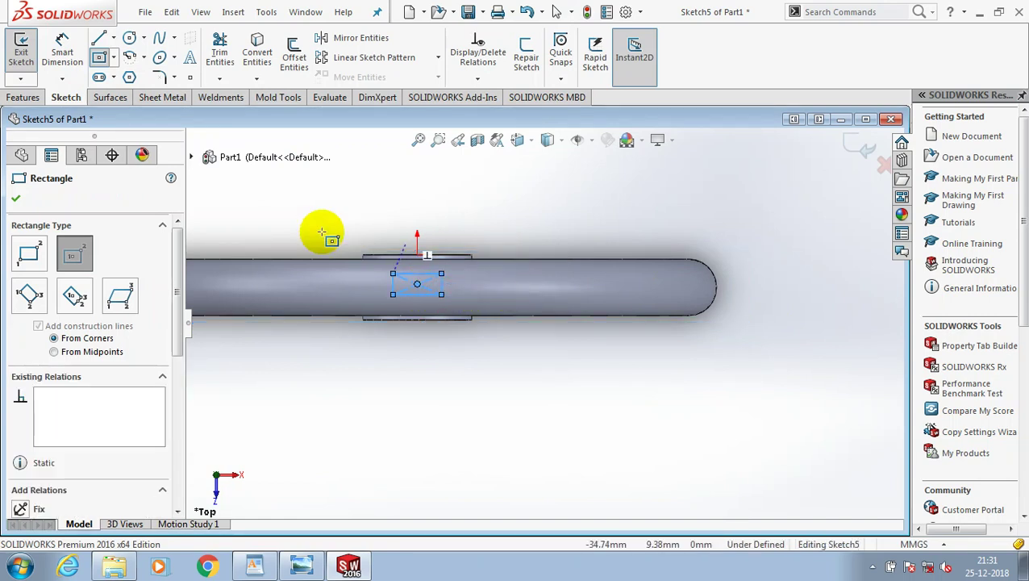
pyautogui.press('Escape')
pyautogui.scroll(-1, 395, 267)
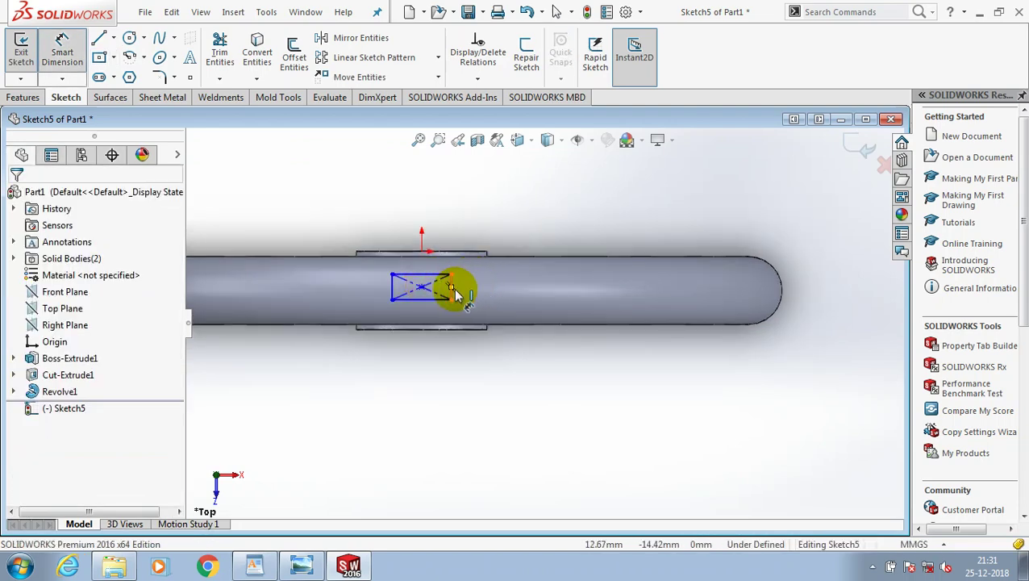
# Step: Dimension the hub rectangle to 16 mm high and 20 mm wide
pyautogui.click(455, 296)
pyautogui.scroll(-2, 413, 294)
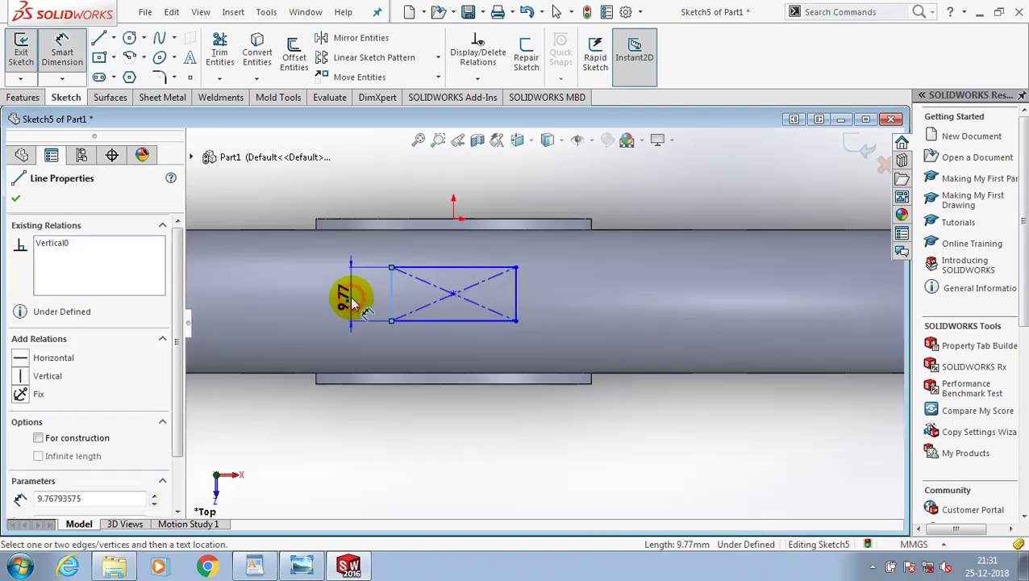
pyautogui.click(352, 304)
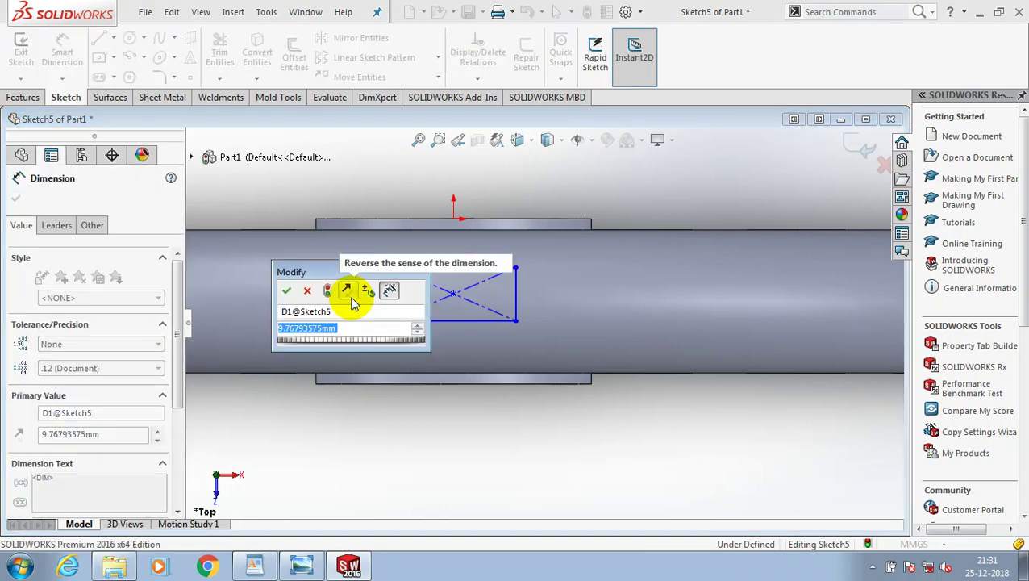
pyautogui.write('1')
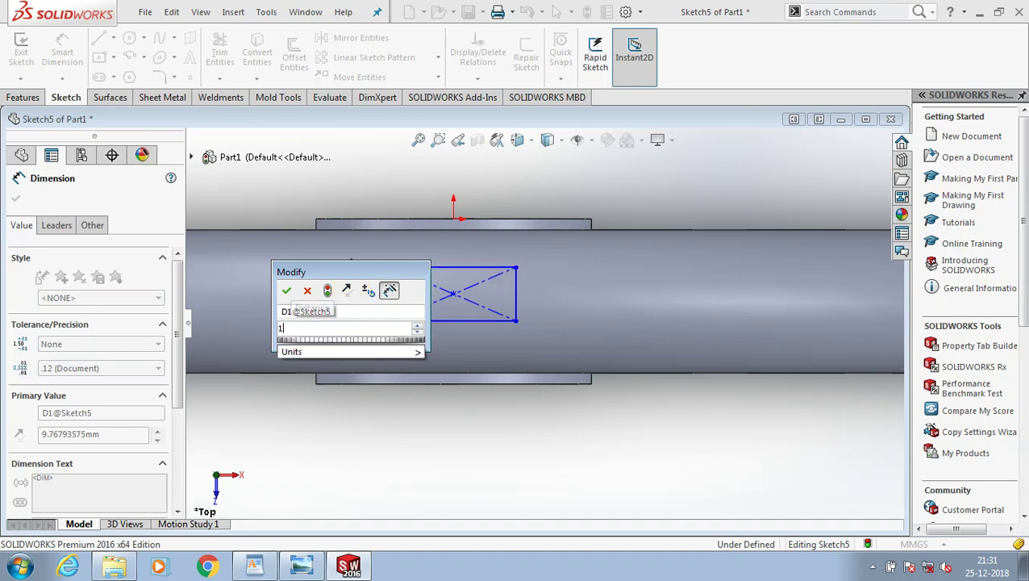
pyautogui.write('6')
pyautogui.press('Return')
pyautogui.click(468, 267)
pyautogui.click(474, 242)
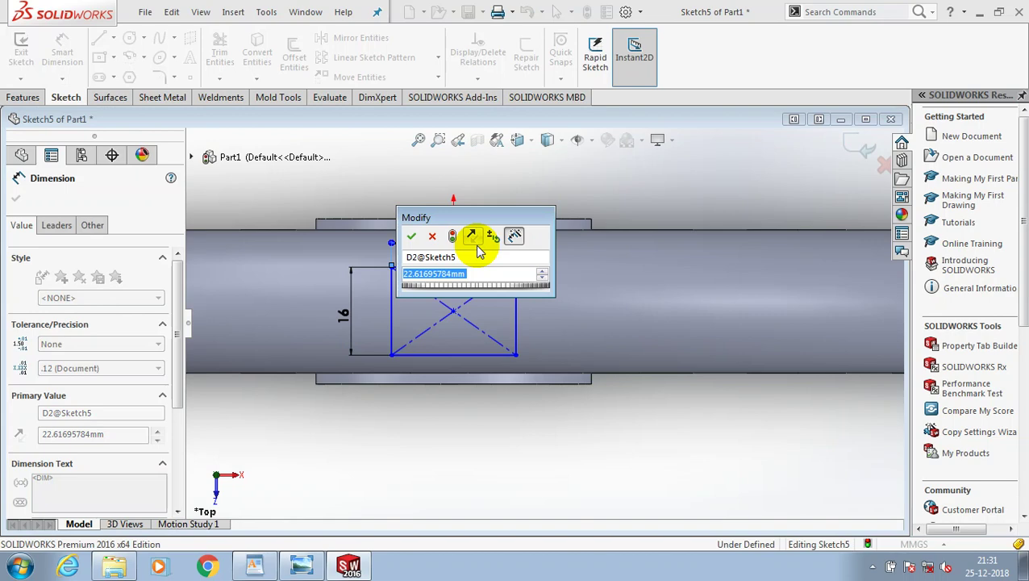
pyautogui.write('20')
pyautogui.press('Return')
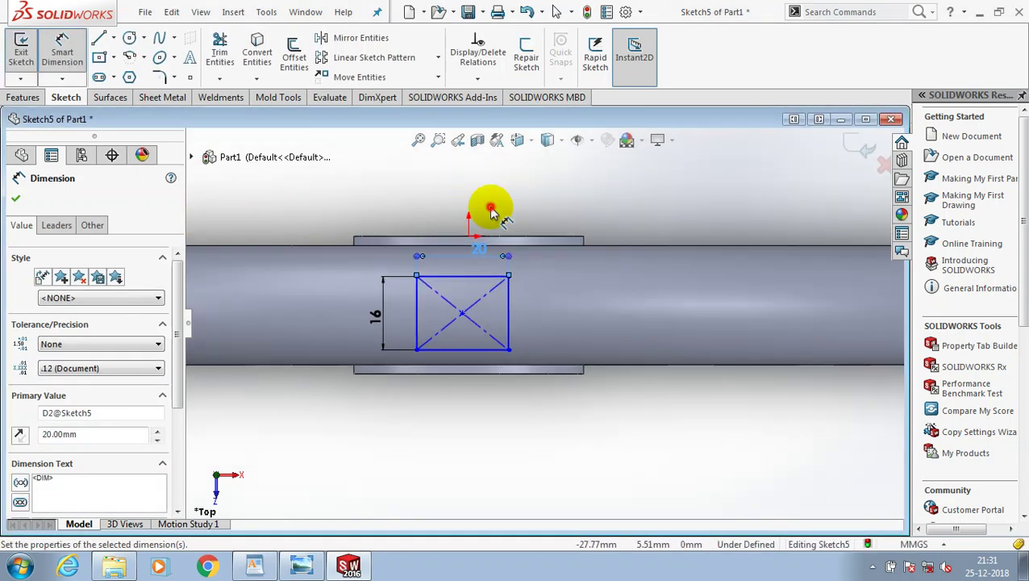
pyautogui.click(490, 210)
# Step: Dimension the rectangle's centre point 15 mm from the origin
pyautogui.scroll(-2, 484, 211)
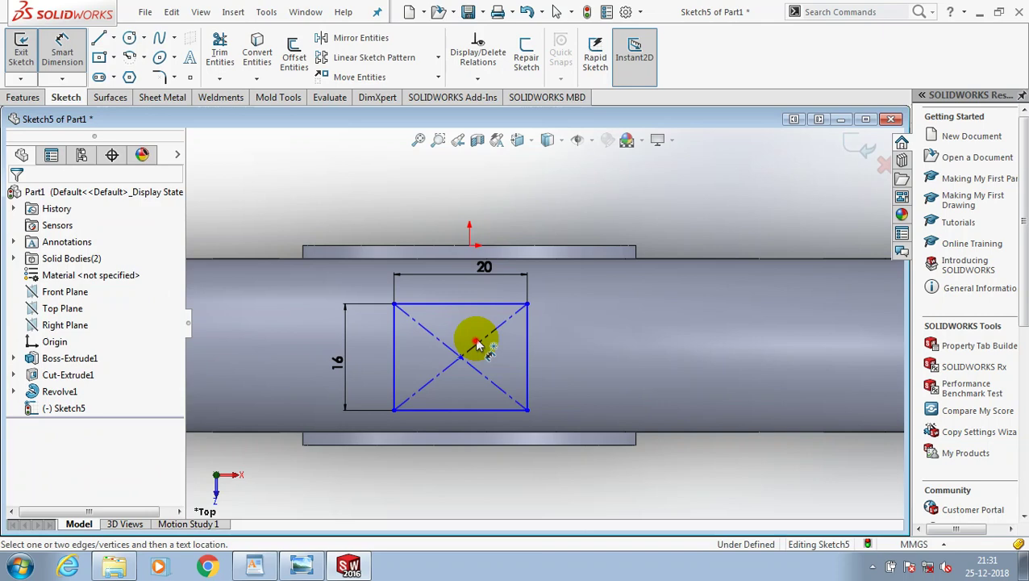
pyautogui.click(475, 343)
pyautogui.click(468, 244)
pyautogui.click(265, 257)
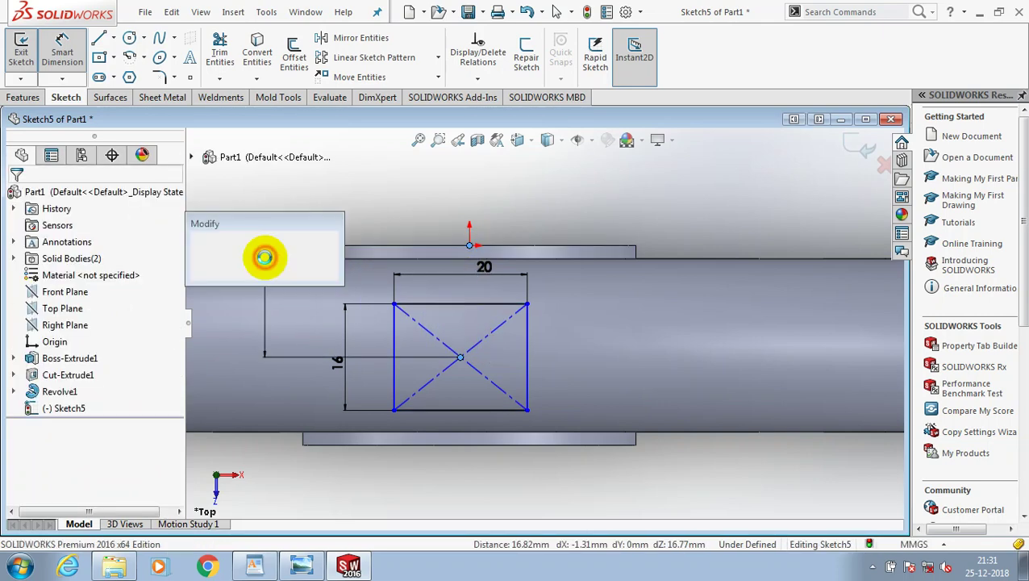
pyautogui.write('15')
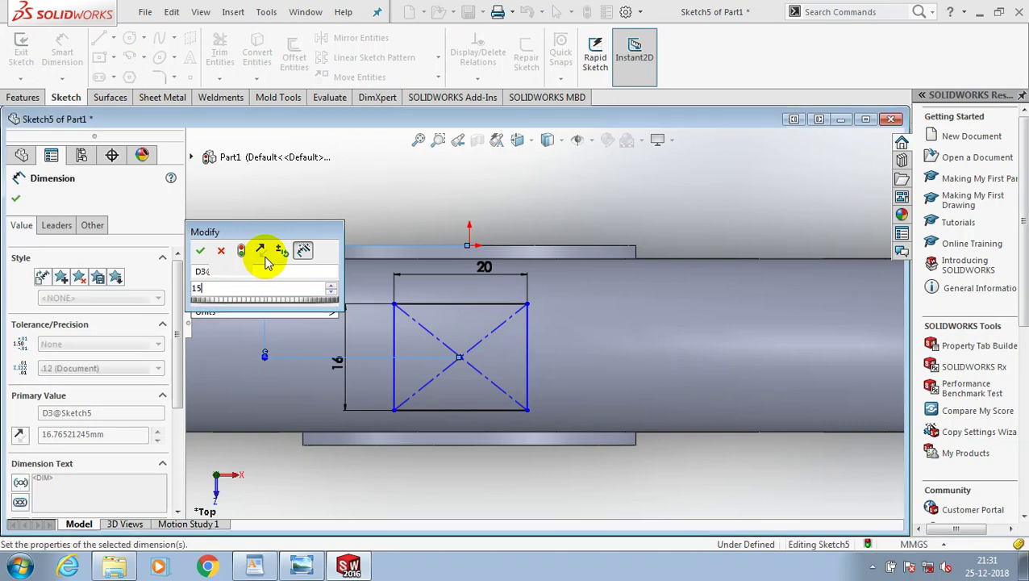
pyautogui.press('Return')
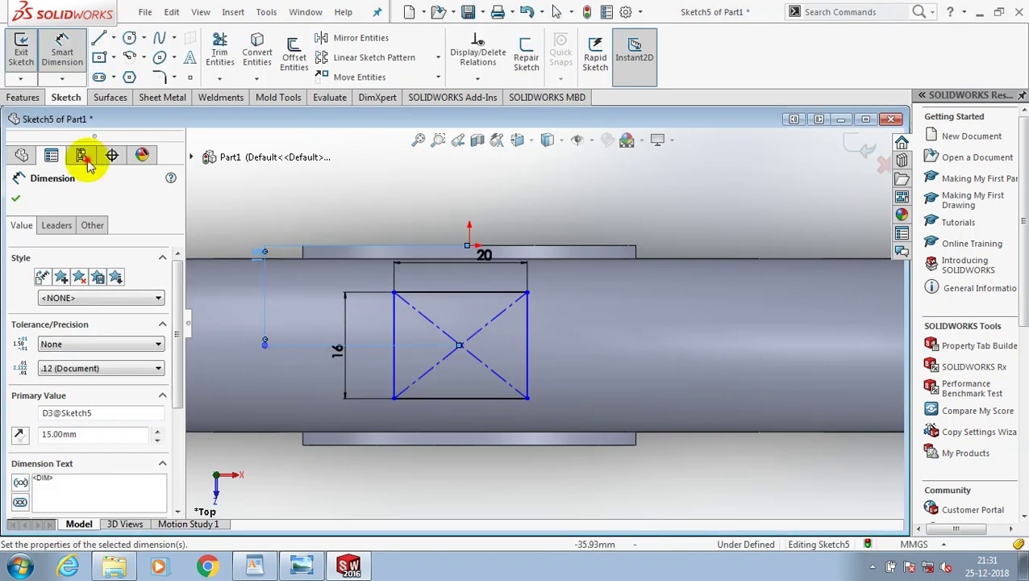
pyautogui.press('Escape')
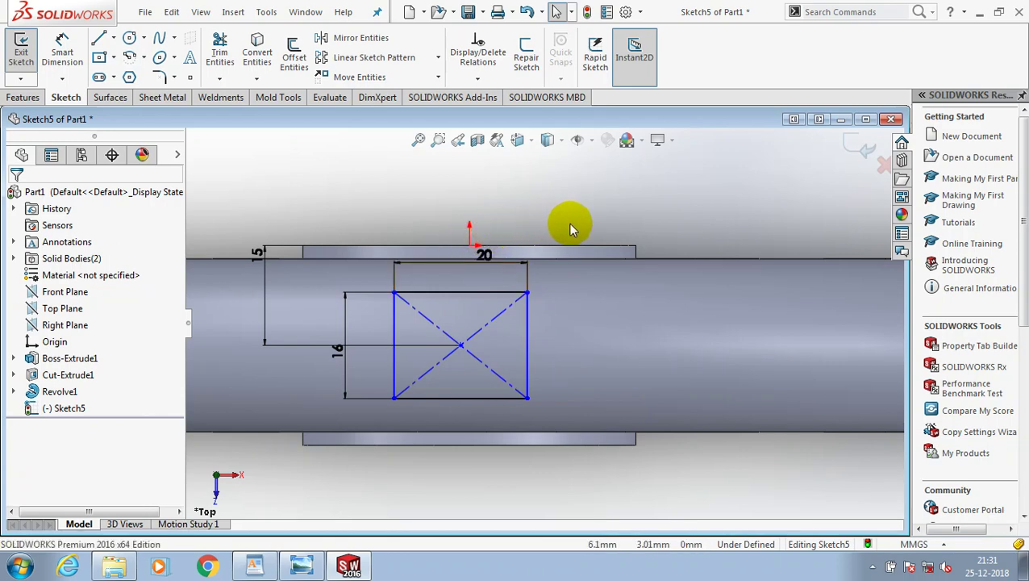
# Step: Make the rectangle centre and the origin Vertical, then exit the fully defined sketch
pyautogui.scroll(3, 568, 210)
pyautogui.scroll(-2, 516, 353)
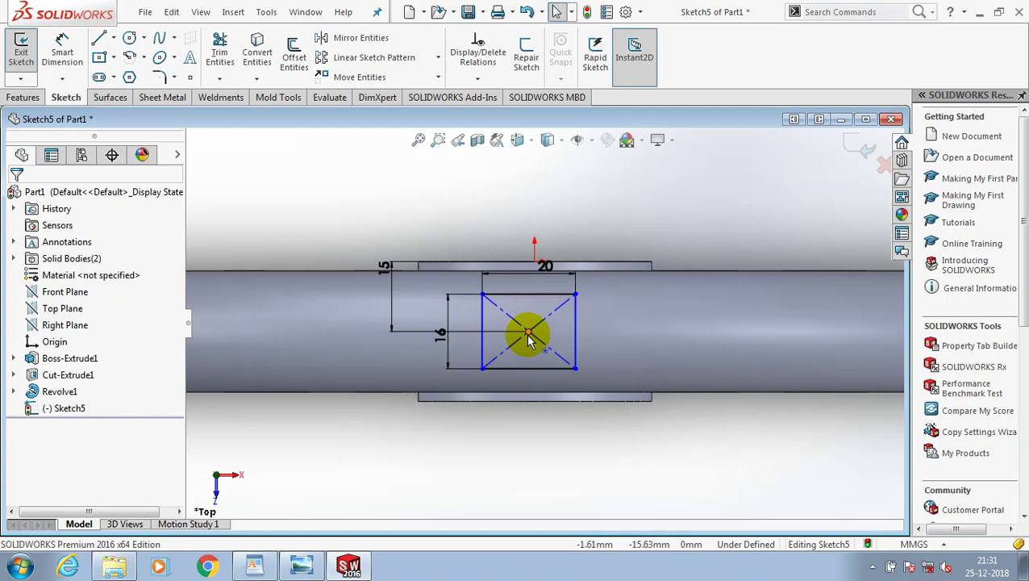
pyautogui.click(528, 339)
pyautogui.scroll(-2, 538, 262)
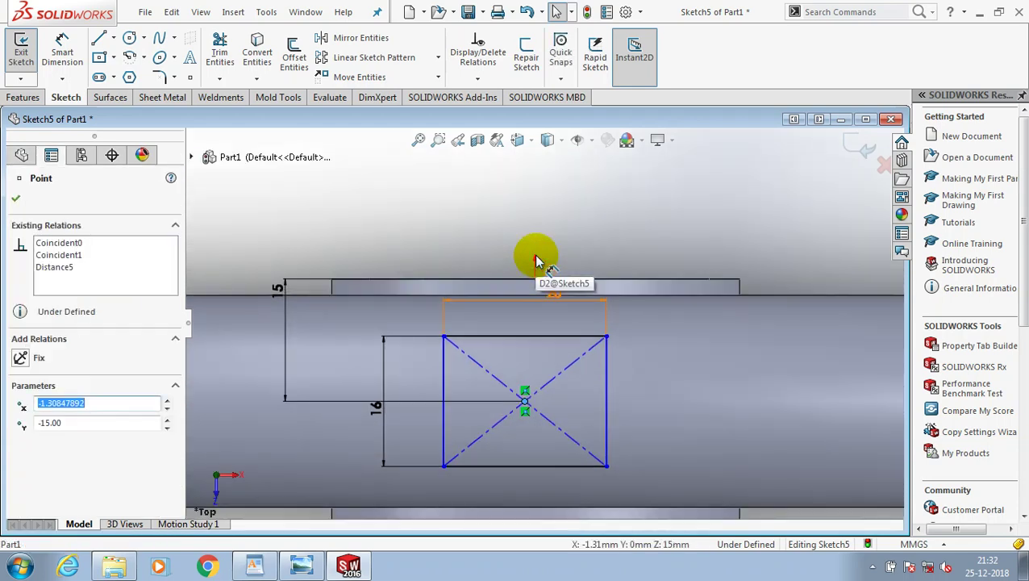
pyautogui.keyDown('ctrl'); pyautogui.click(534, 279); pyautogui.keyUp('ctrl')
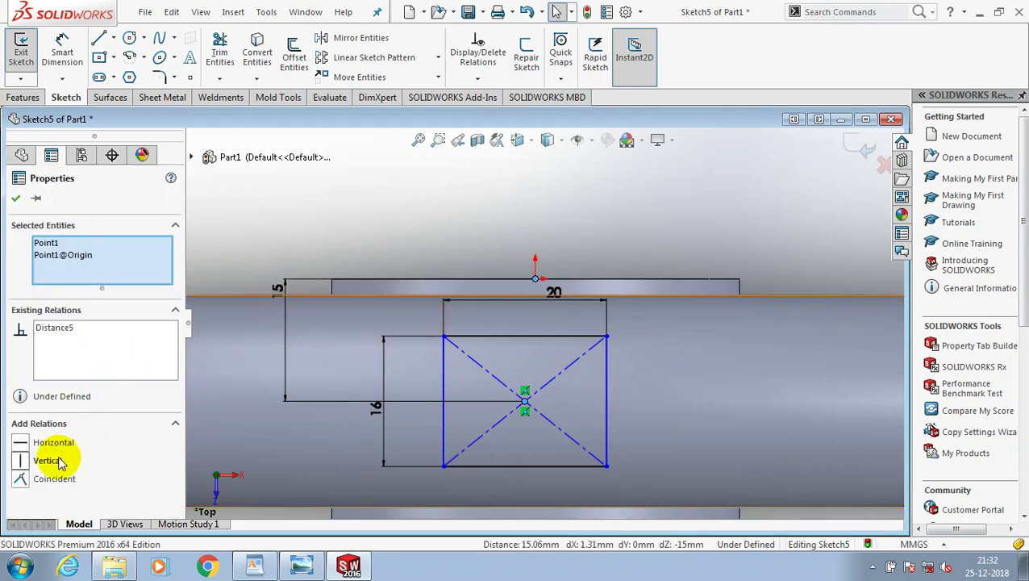
pyautogui.click(48, 460)
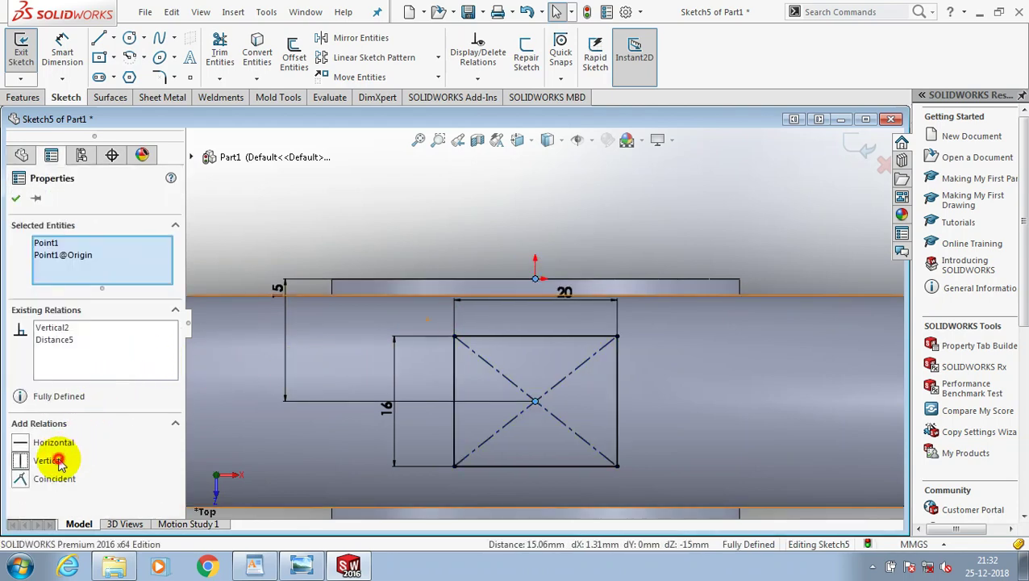
pyautogui.click(13, 200)
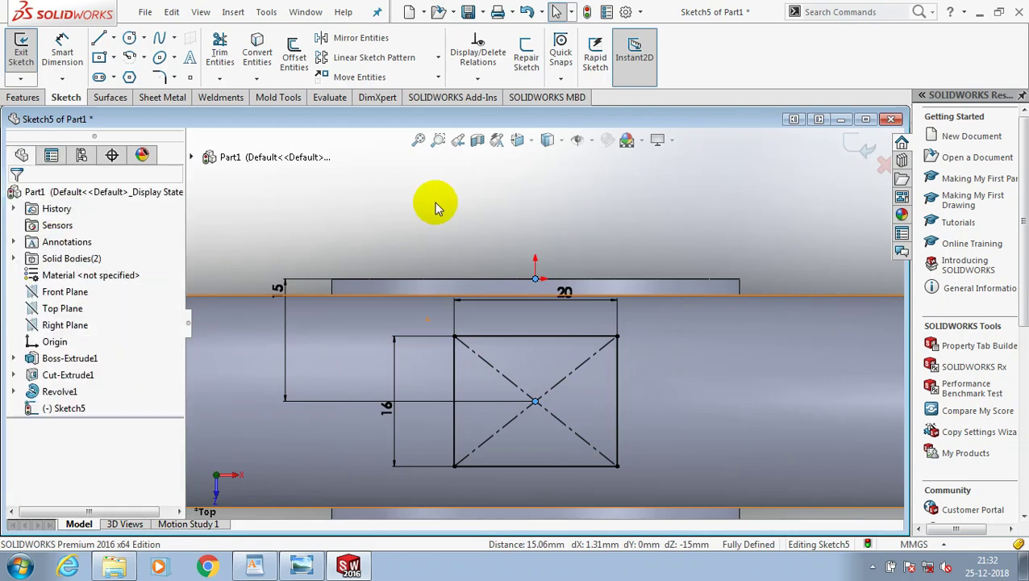
pyautogui.scroll(2, 436, 206)
pyautogui.moveTo(436, 205); pyautogui.dragTo(457, 328, button='middle')
pyautogui.scroll(3, 457, 322)
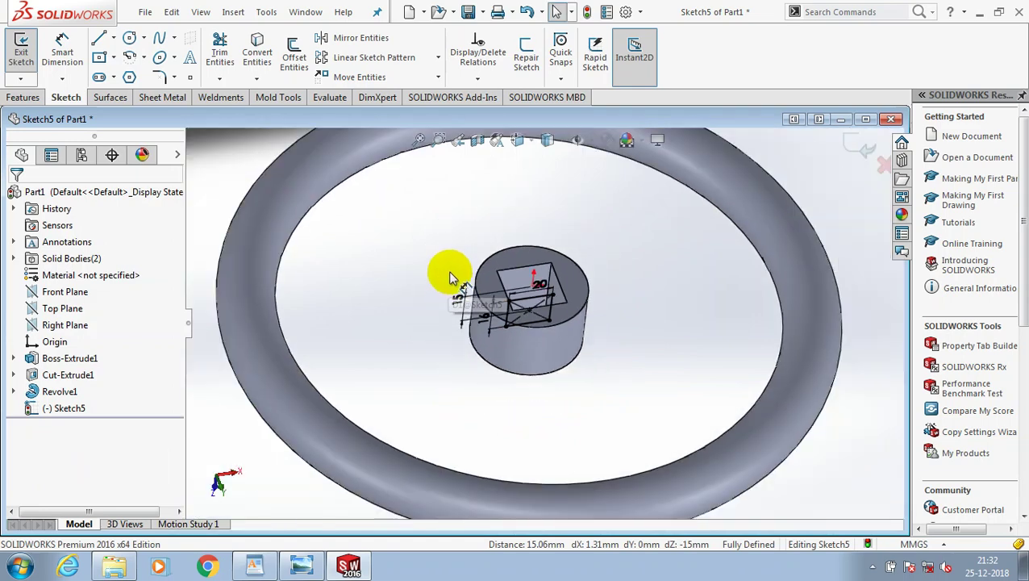
pyautogui.scroll(-2, 453, 288)
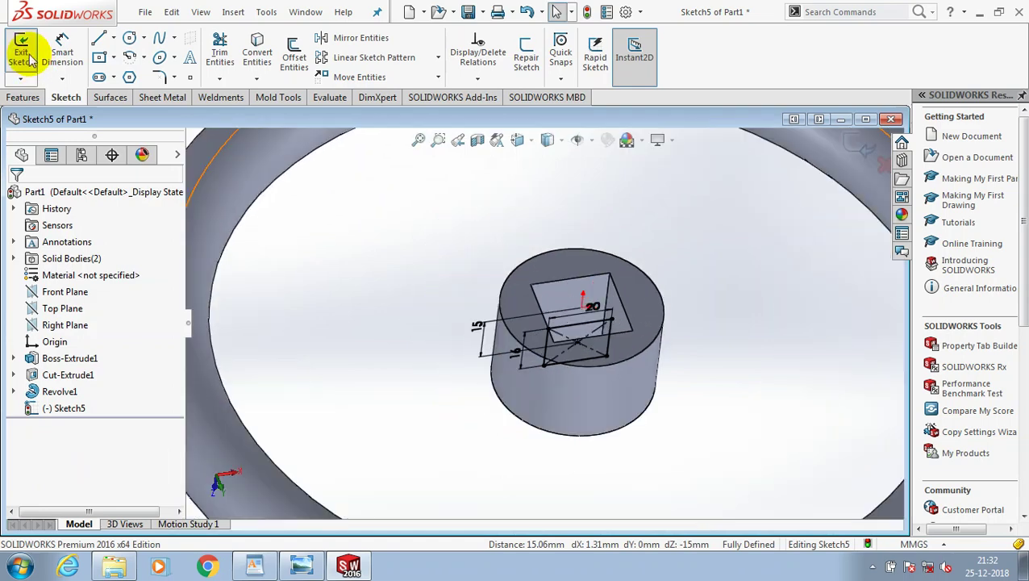
pyautogui.click(21, 50)
# Step: Extrude the rectangle sketch starting from a 50 mm offset
pyautogui.click(21, 97)
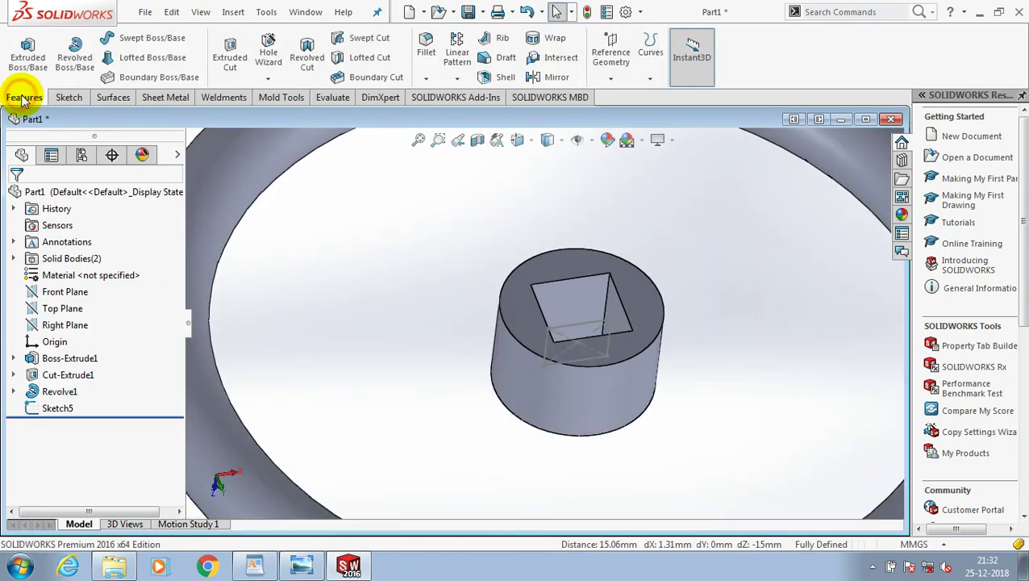
pyautogui.click(596, 333)
pyautogui.press('f')
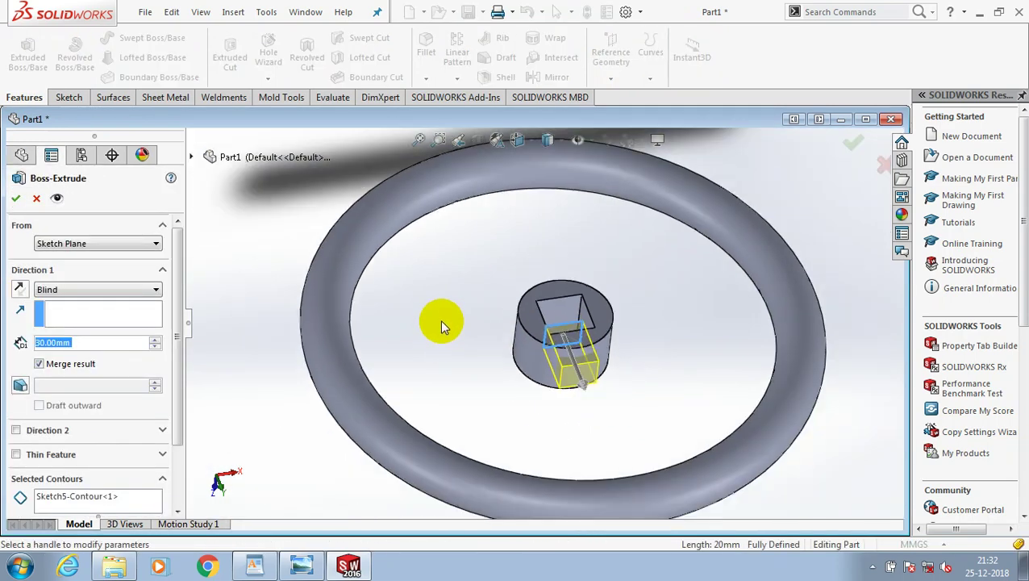
pyautogui.click(121, 245)
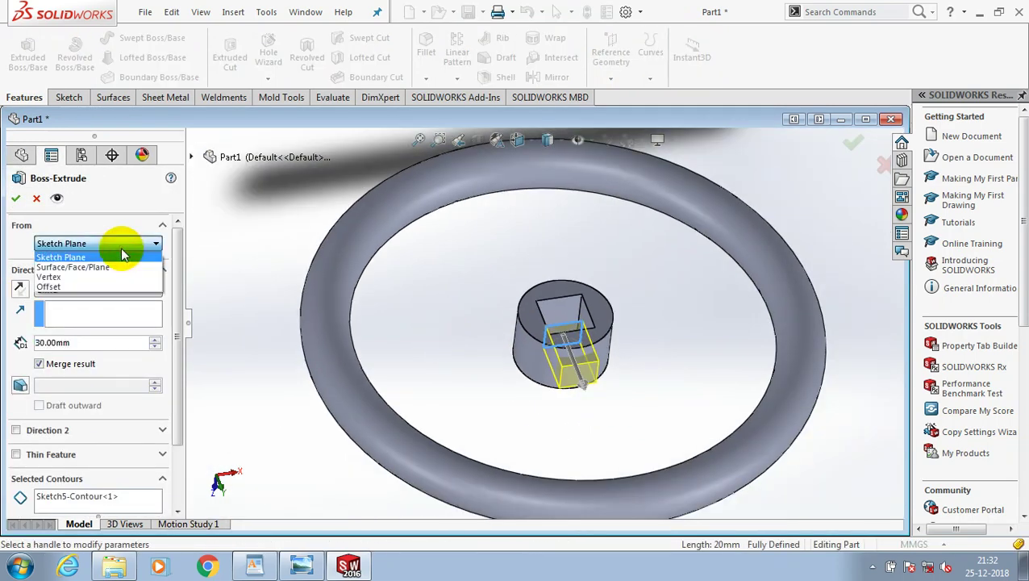
pyautogui.click(65, 286)
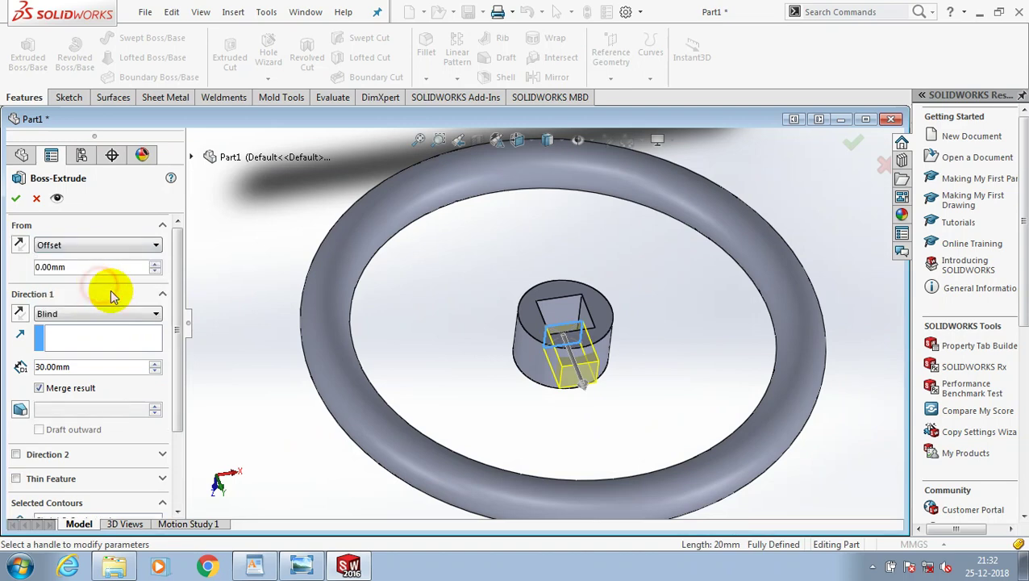
pyautogui.click(156, 264)
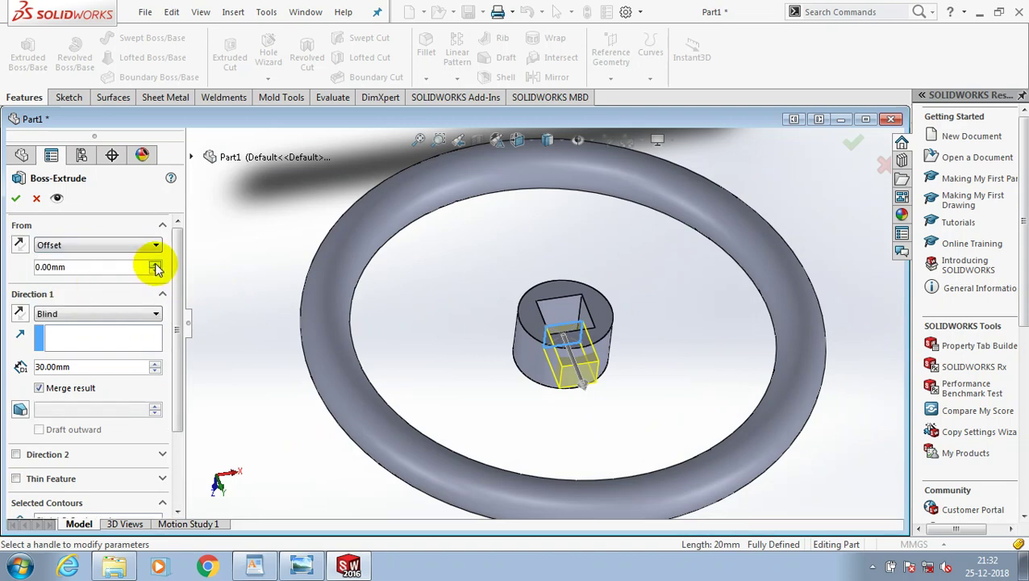
pyautogui.click(155, 264)
pyautogui.click(154, 264)
pyautogui.click(154, 264)
pyautogui.click(155, 266)
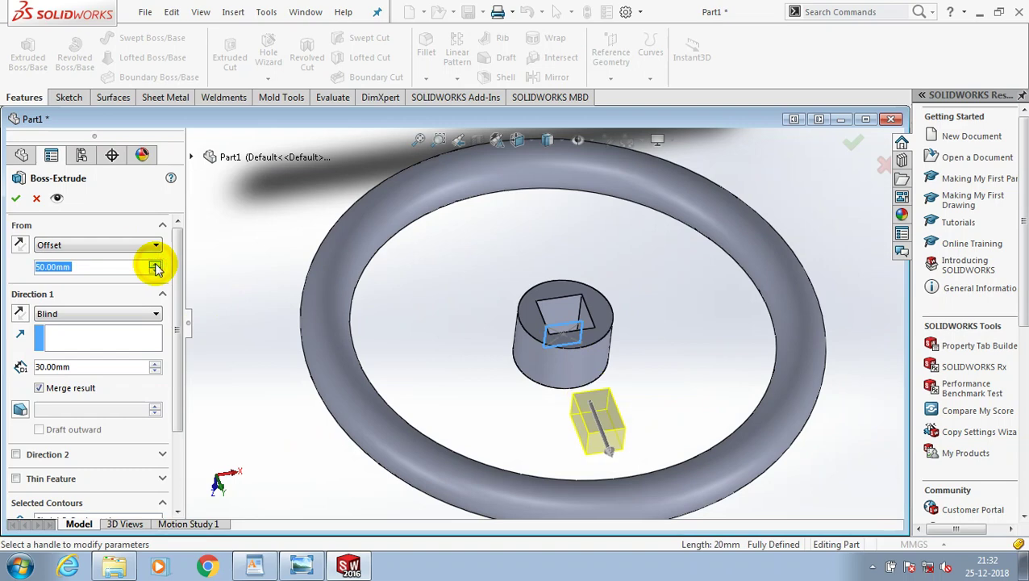
# Step: Set both extrusion directions to Up To Next so the arm joins hub and rim
pyautogui.click(149, 314)
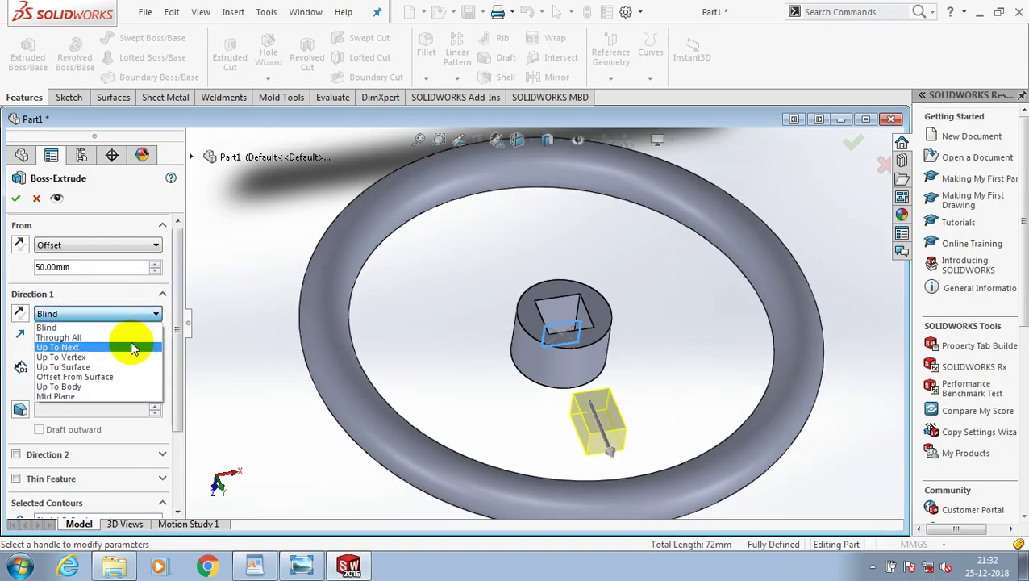
pyautogui.click(133, 347)
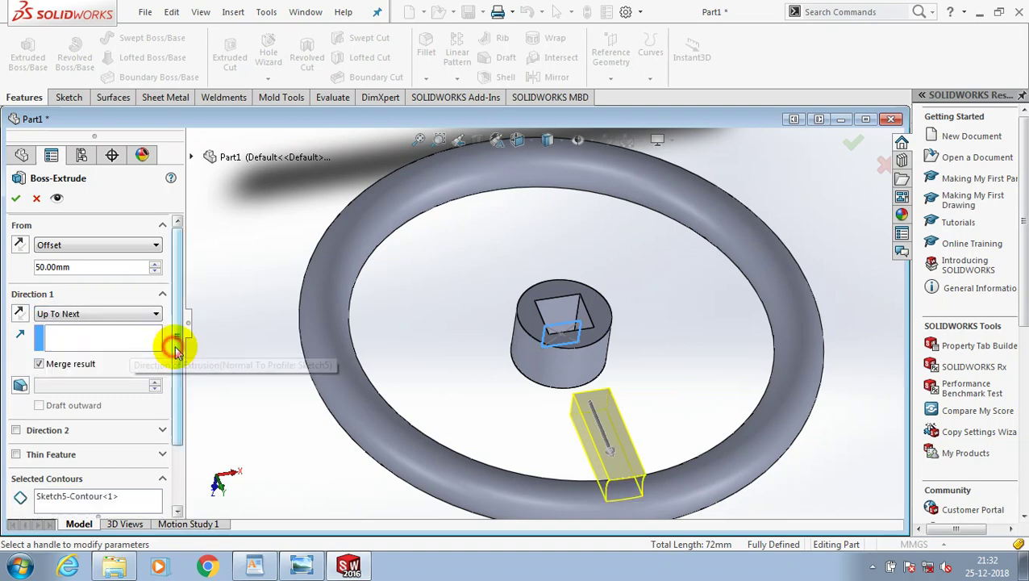
pyautogui.scroll(-1, 179, 356)
pyautogui.click(16, 399)
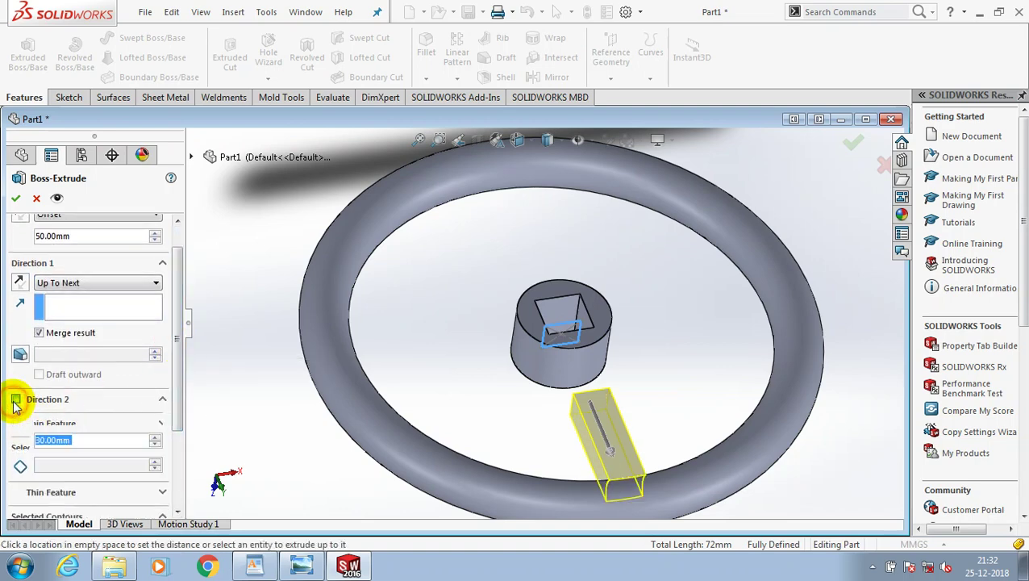
pyautogui.click(97, 417)
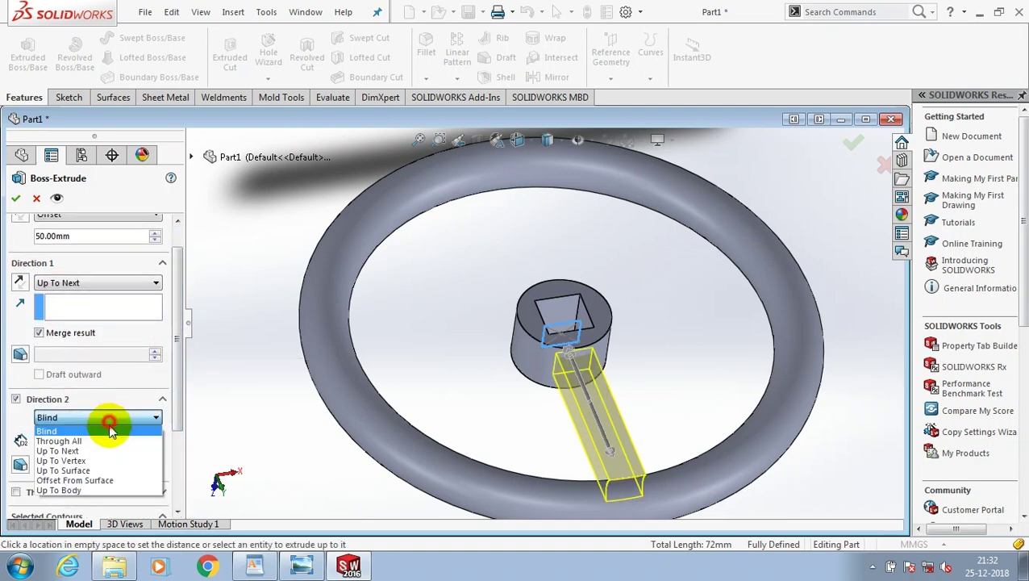
pyautogui.click(60, 450)
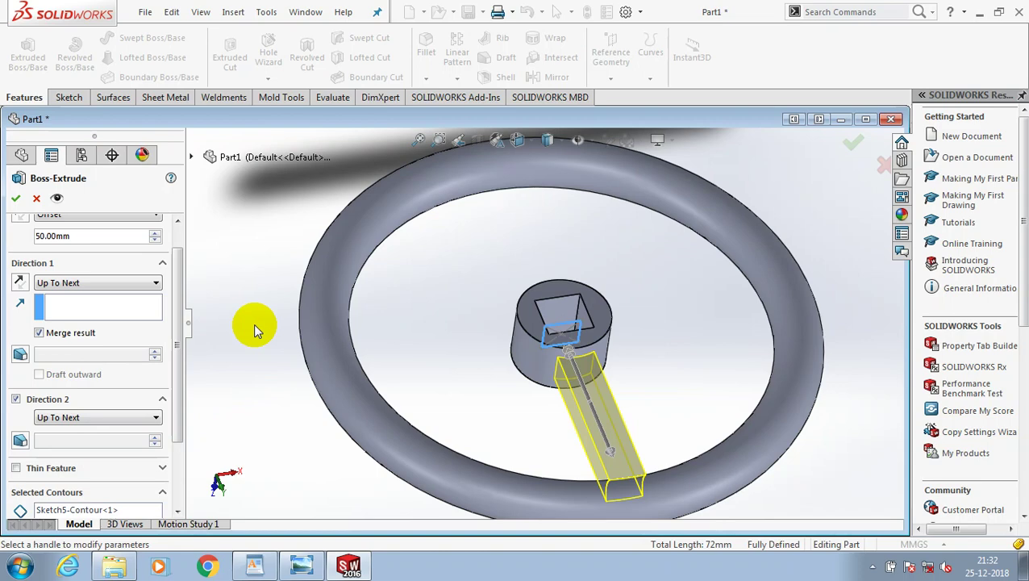
pyautogui.click(15, 197)
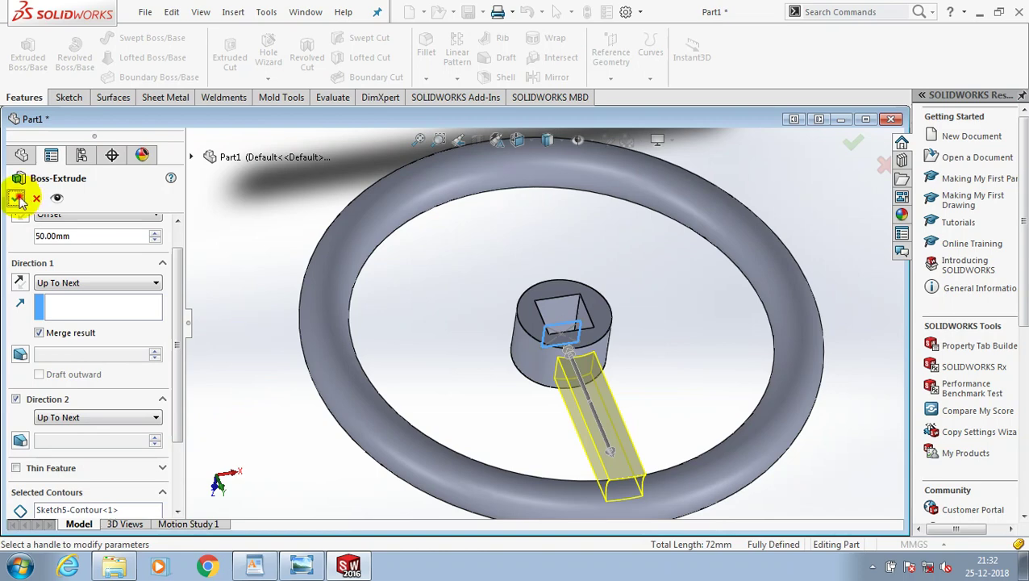
# Step: Orbit the wheel to a lower angle and start a Fillet feature
pyautogui.middleClick(235, 248)
pyautogui.moveTo(232, 248)
pyautogui.mouseDown(button='middle')
pyautogui.moveTo(258, 277)
pyautogui.moveTo(269, 320)
pyautogui.moveTo(586, 346)
pyautogui.moveTo(451, 501)
pyautogui.mouseUp(button='middle')
pyautogui.scroll(-3, 586, 346)
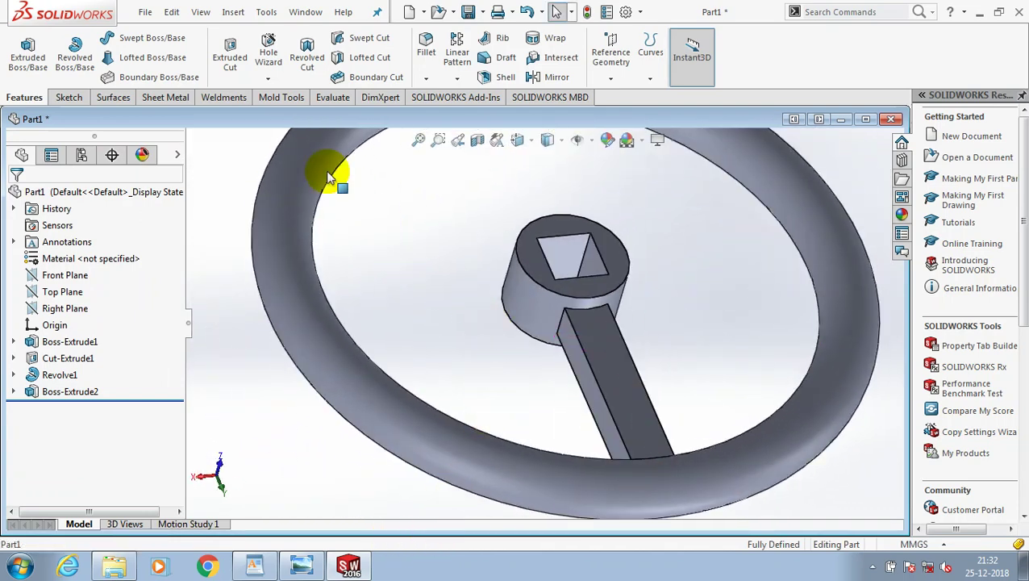
pyautogui.click(333, 172)
pyautogui.click(426, 78)
pyautogui.click(443, 96)
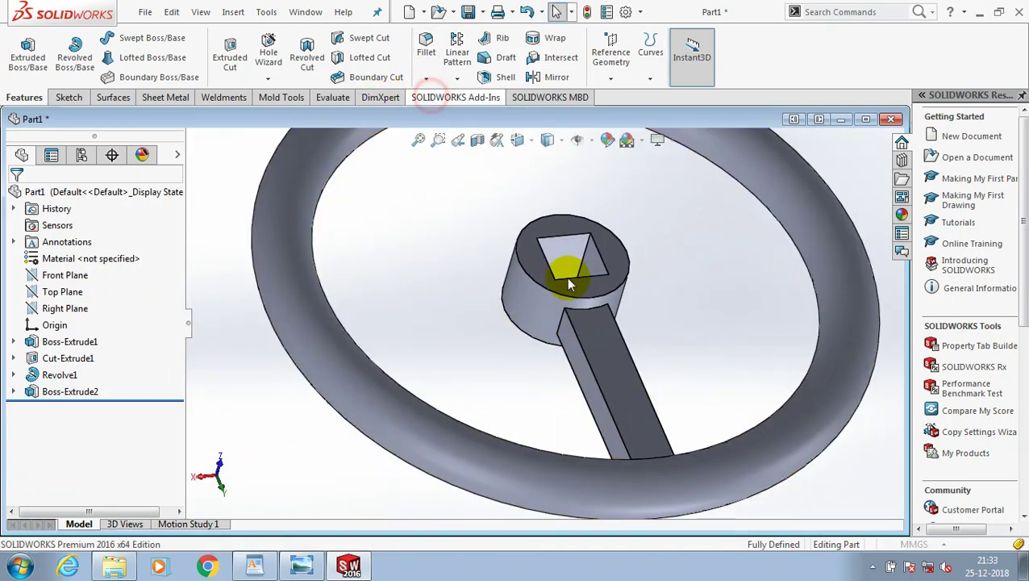
# Step: Select the four arm edges where the arm meets the hub
pyautogui.scroll(-3, 592, 322)
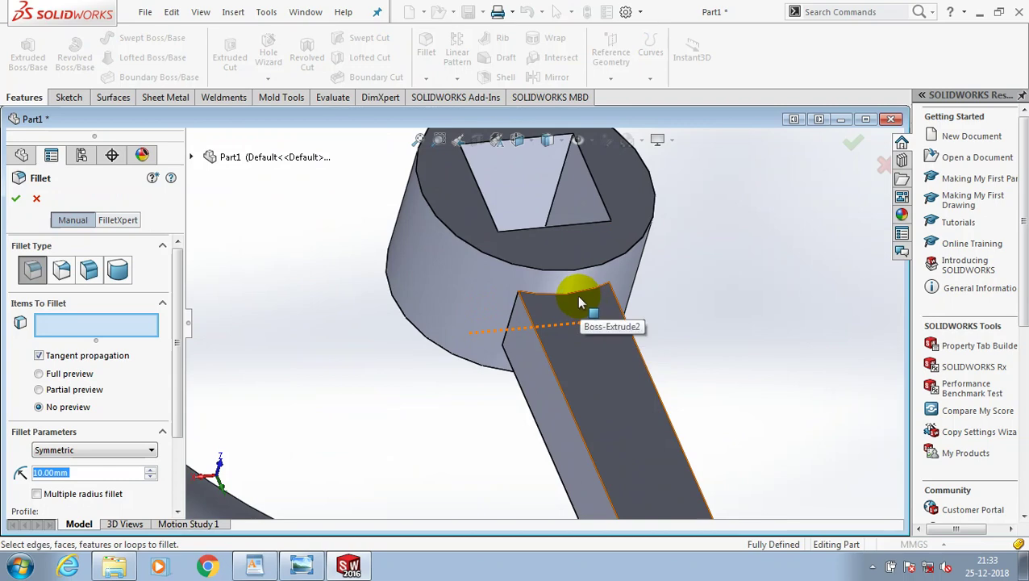
pyautogui.click(577, 296)
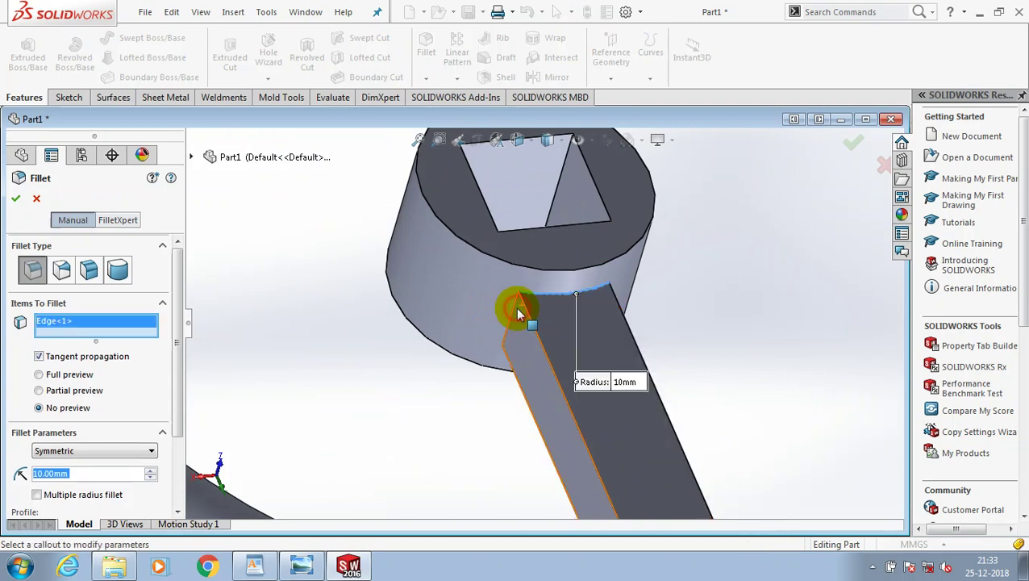
pyautogui.click(516, 309)
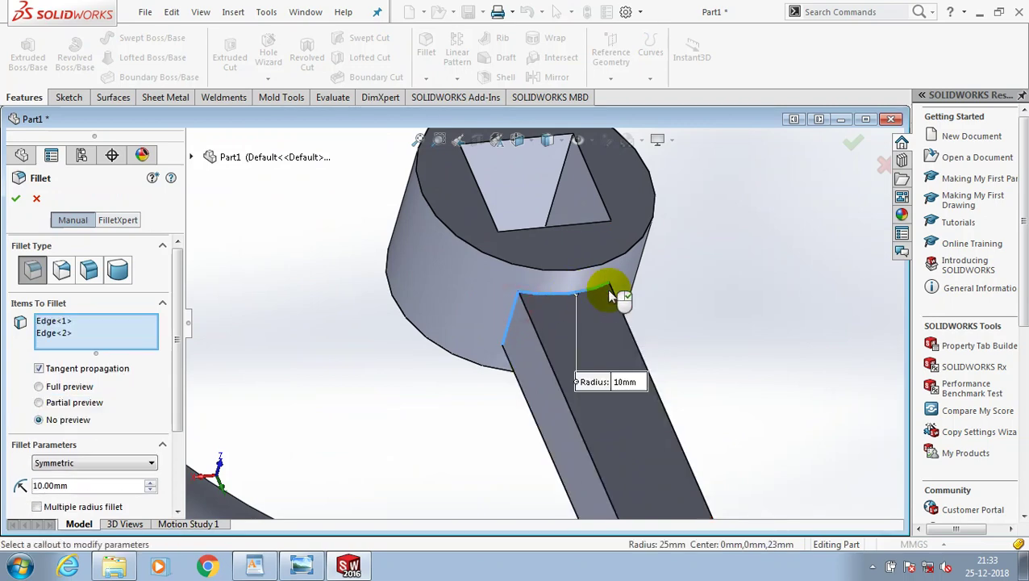
pyautogui.moveTo(610, 292); pyautogui.dragTo(645, 300, button='middle')
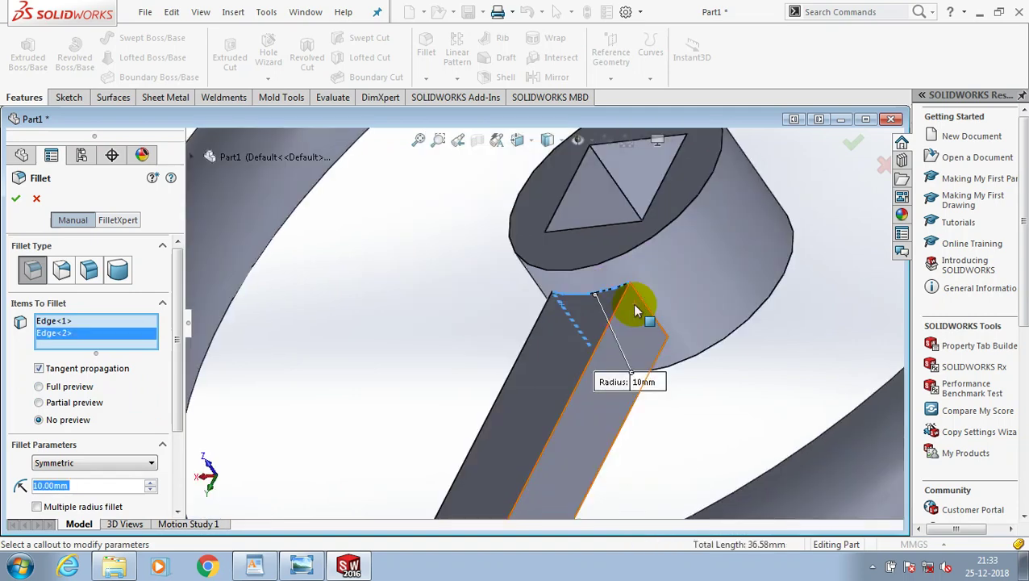
pyautogui.click(643, 307)
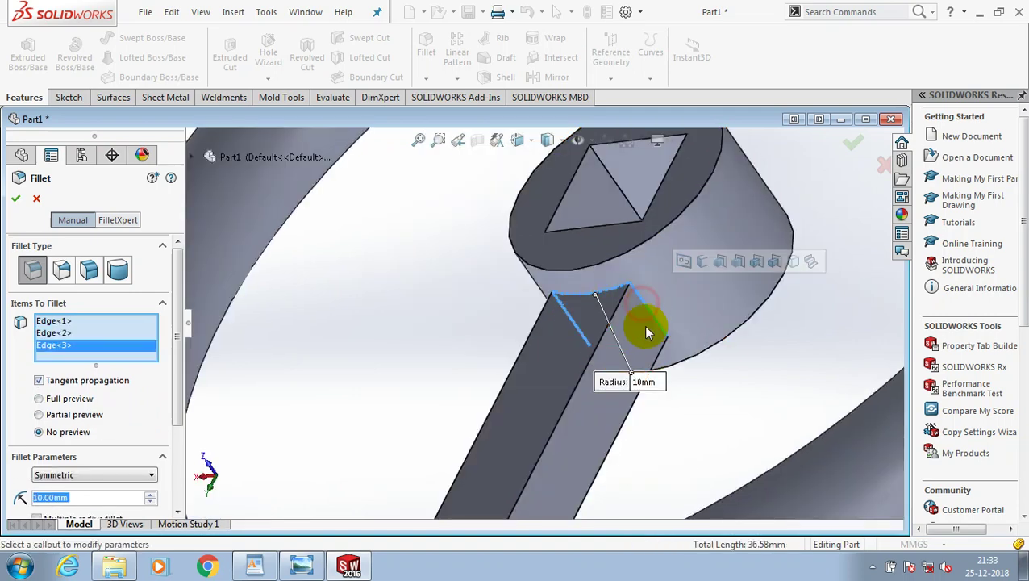
pyautogui.moveTo(645, 330)
pyautogui.mouseDown(button='middle')
pyautogui.moveTo(672, 363)
pyautogui.moveTo(689, 363)
pyautogui.moveTo(691, 442)
pyautogui.mouseUp(button='middle')
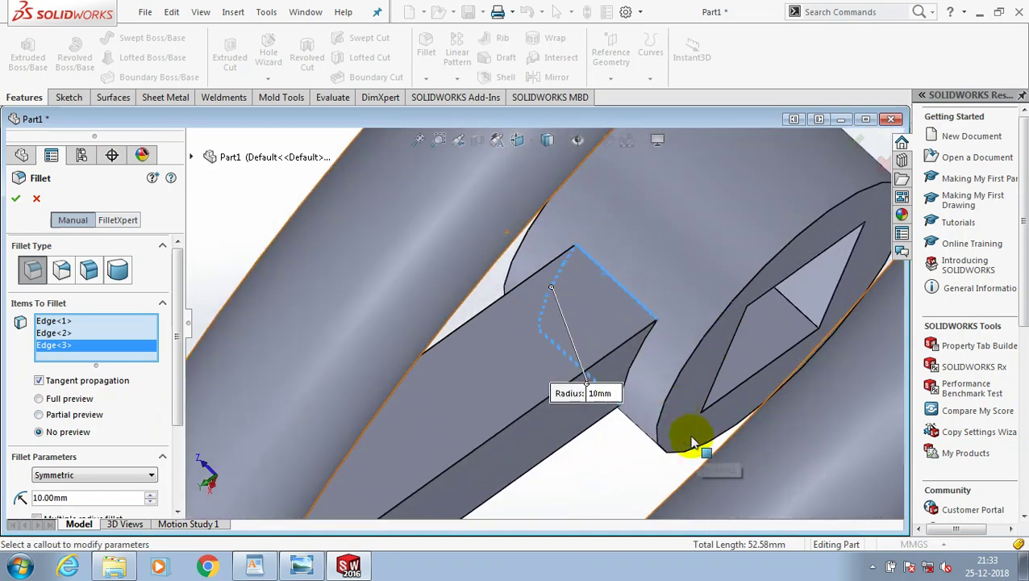
pyautogui.click(643, 359)
pyautogui.scroll(2, 632, 395)
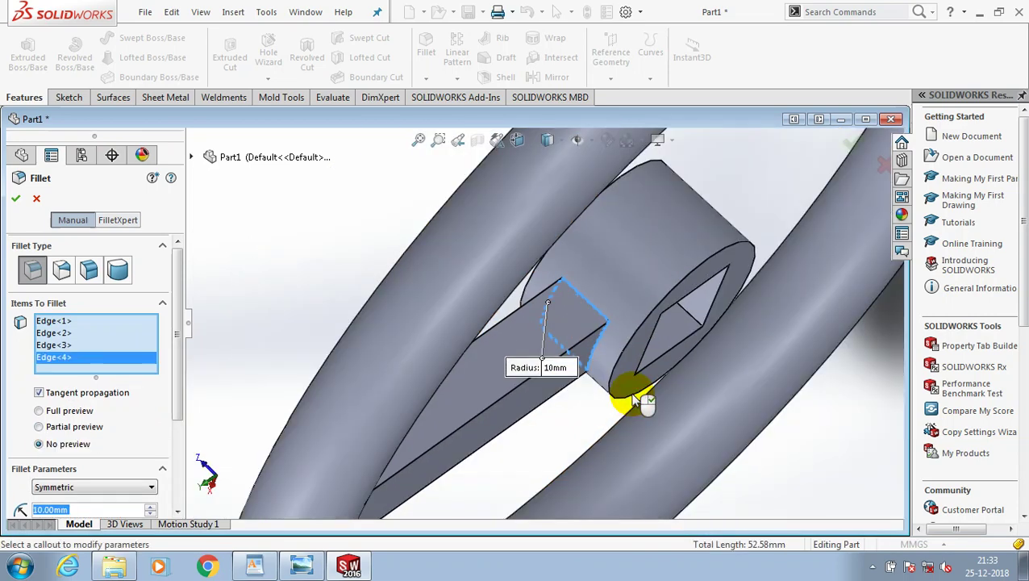
pyautogui.scroll(2, 641, 401)
pyautogui.scroll(2, 564, 420)
pyautogui.moveTo(528, 439)
pyautogui.mouseDown(button='middle')
pyautogui.moveTo(659, 310)
pyautogui.moveTo(468, 363)
pyautogui.mouseUp(button='middle')
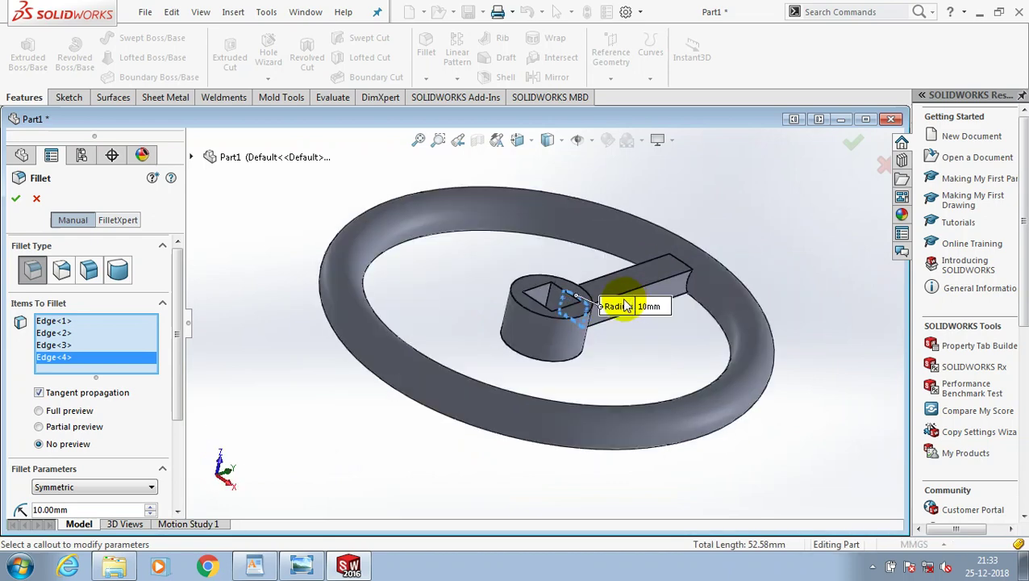
pyautogui.scroll(-5, 468, 363)
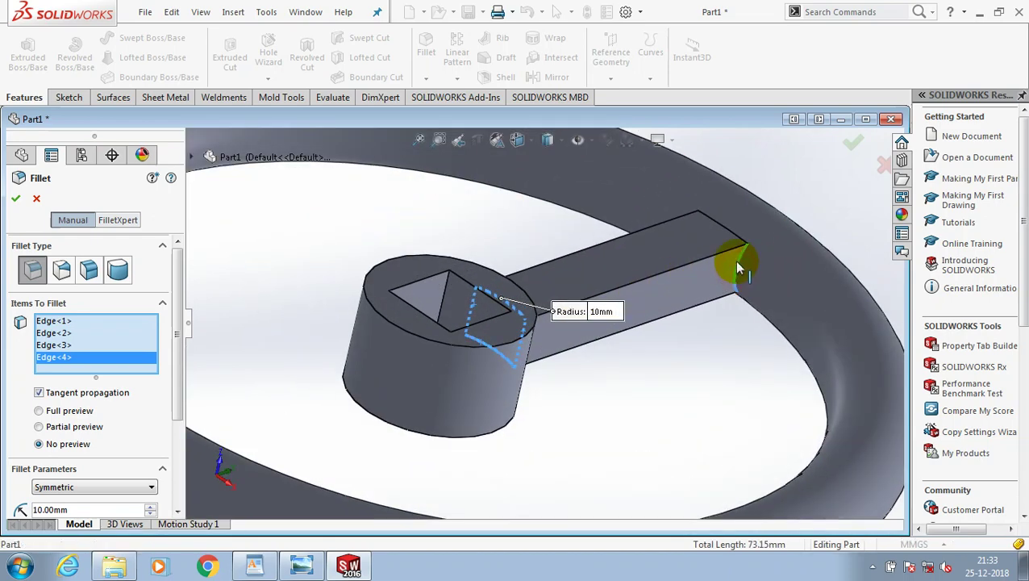
# Step: Add the four arm edges at the rim and apply a 1 mm fillet radius
pyautogui.click(737, 266)
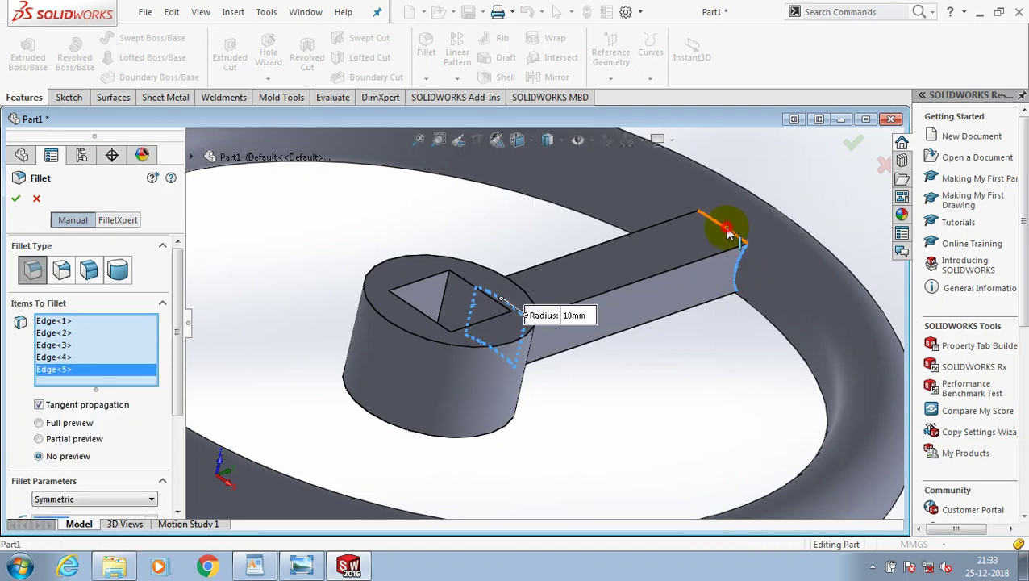
pyautogui.click(729, 232)
pyautogui.moveTo(619, 246)
pyautogui.mouseDown(button='middle')
pyautogui.moveTo(687, 270)
pyautogui.moveTo(583, 224)
pyautogui.mouseUp(button='middle')
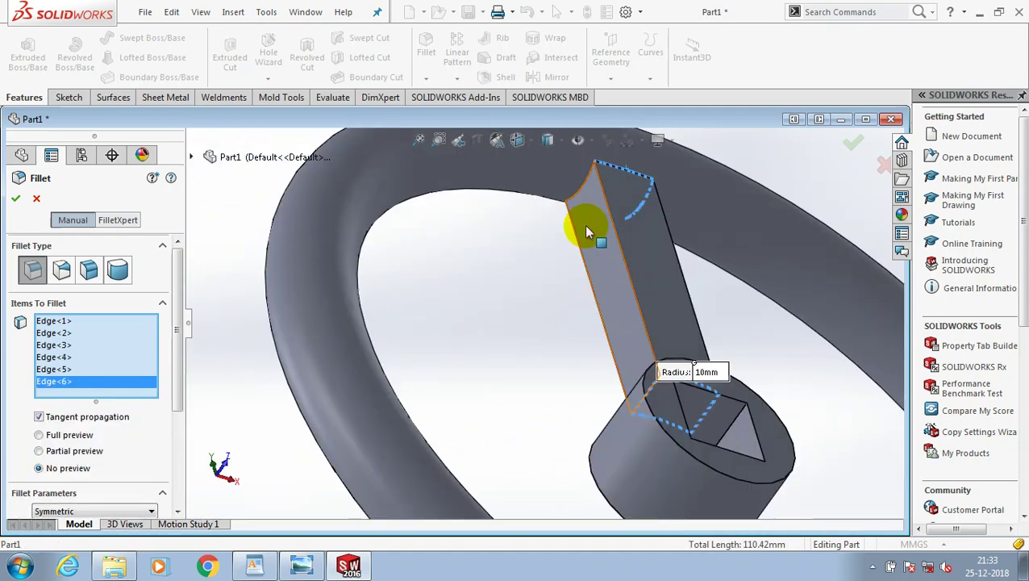
pyautogui.click(587, 182)
pyautogui.moveTo(587, 182); pyautogui.dragTo(530, 270, button='middle')
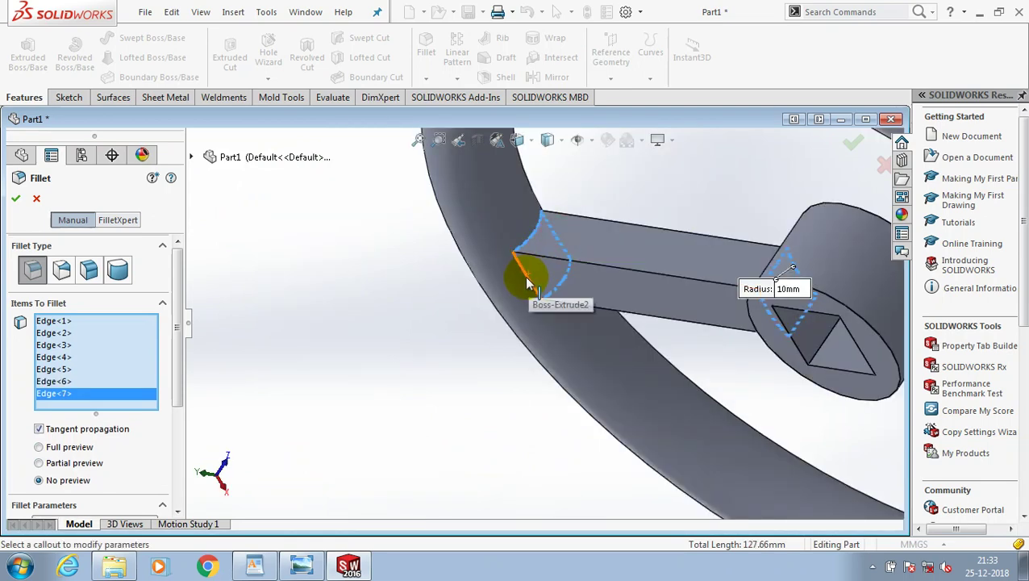
pyautogui.click(525, 282)
pyautogui.scroll(3, 501, 333)
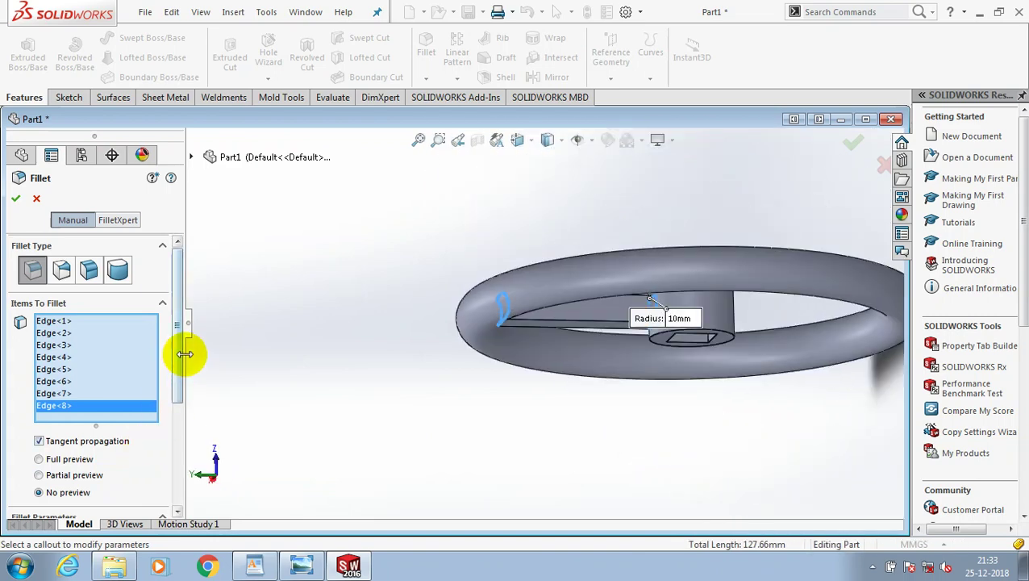
pyautogui.moveTo(182, 333); pyautogui.dragTo(169, 407)
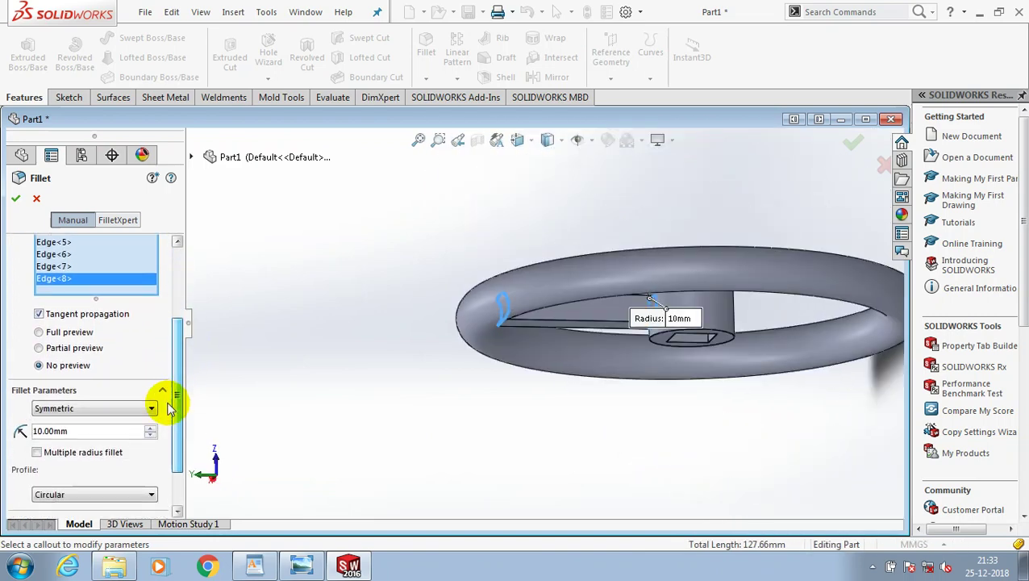
pyautogui.doubleClick(50, 431)
pyautogui.write('1')
pyautogui.press('Return')
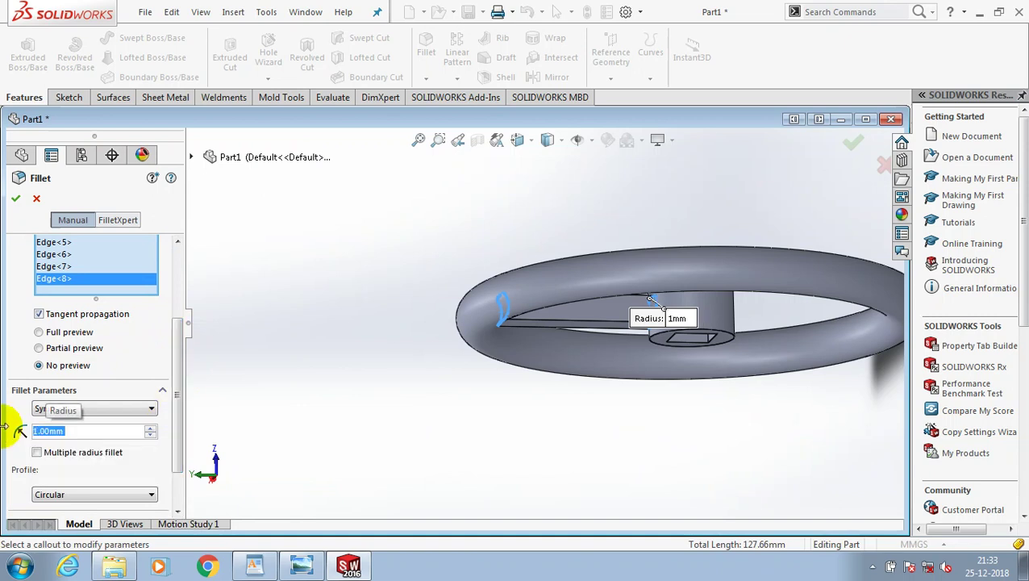
pyautogui.click(15, 197)
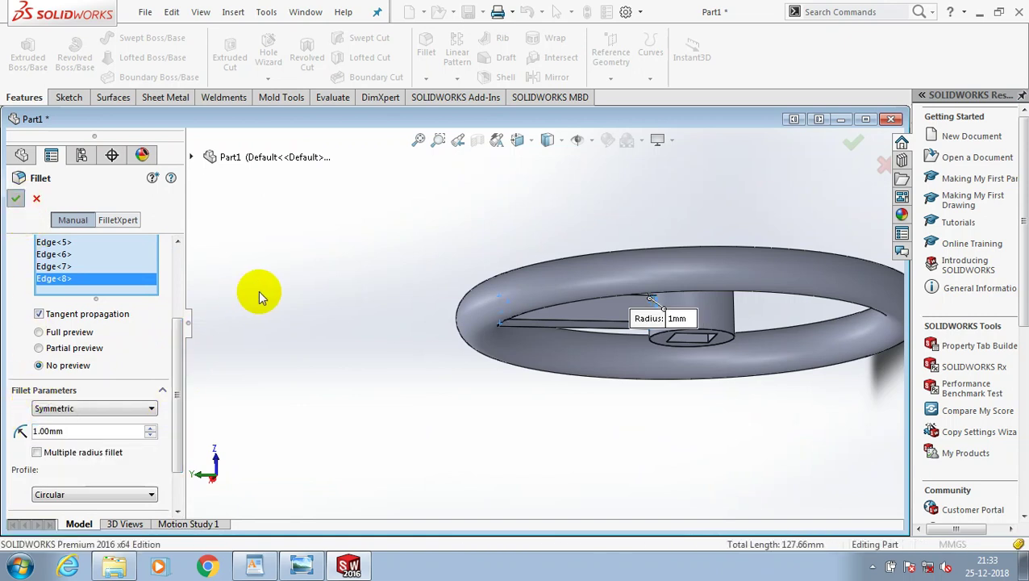
# Step: Edit Fillet1 to change its radius from 1 mm to 4 mm
pyautogui.moveTo(298, 305); pyautogui.dragTo(345, 390, button='middle')
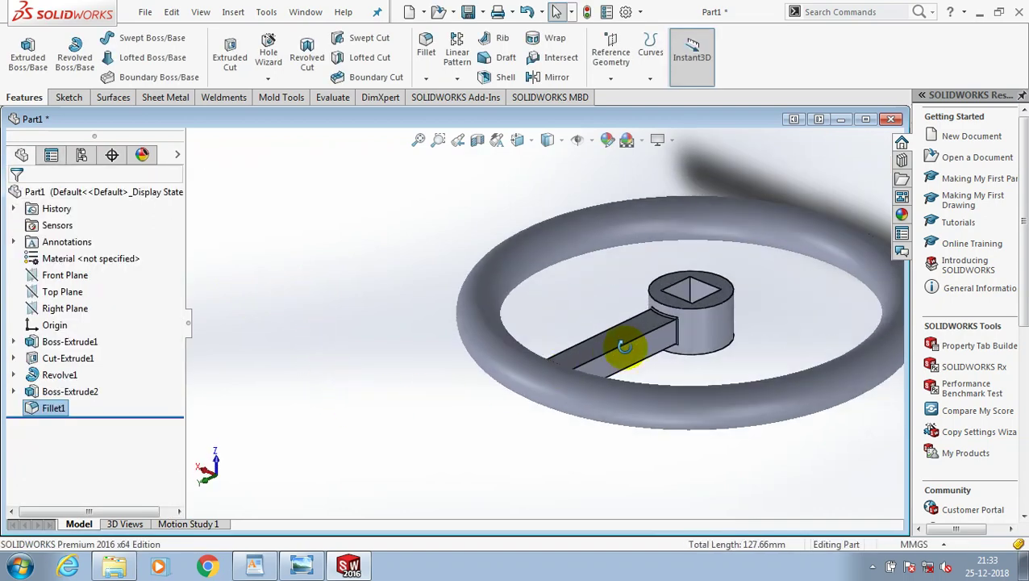
pyautogui.scroll(-2, 724, 342)
pyautogui.scroll(-2, 724, 343)
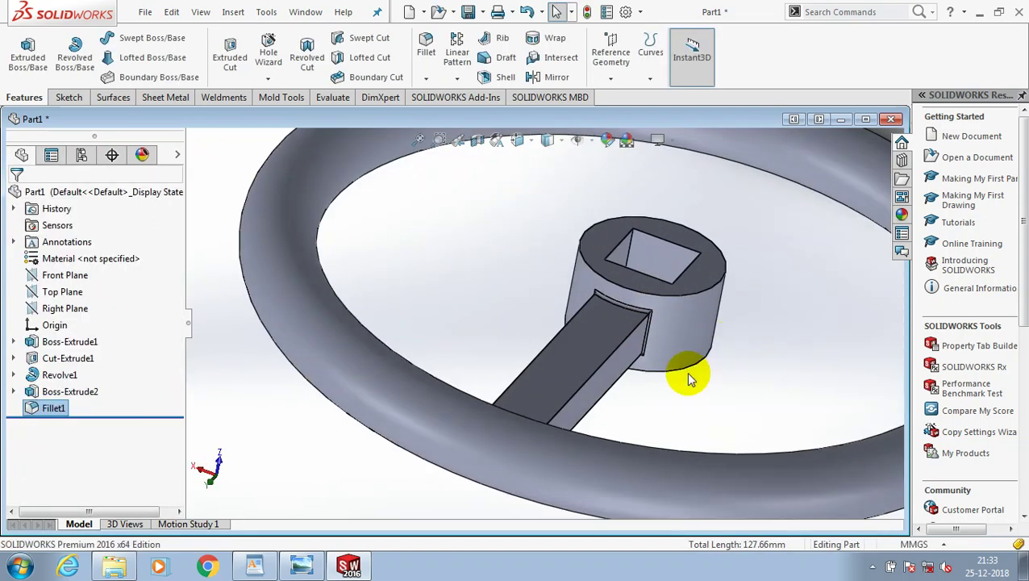
pyautogui.scroll(-2, 684, 379)
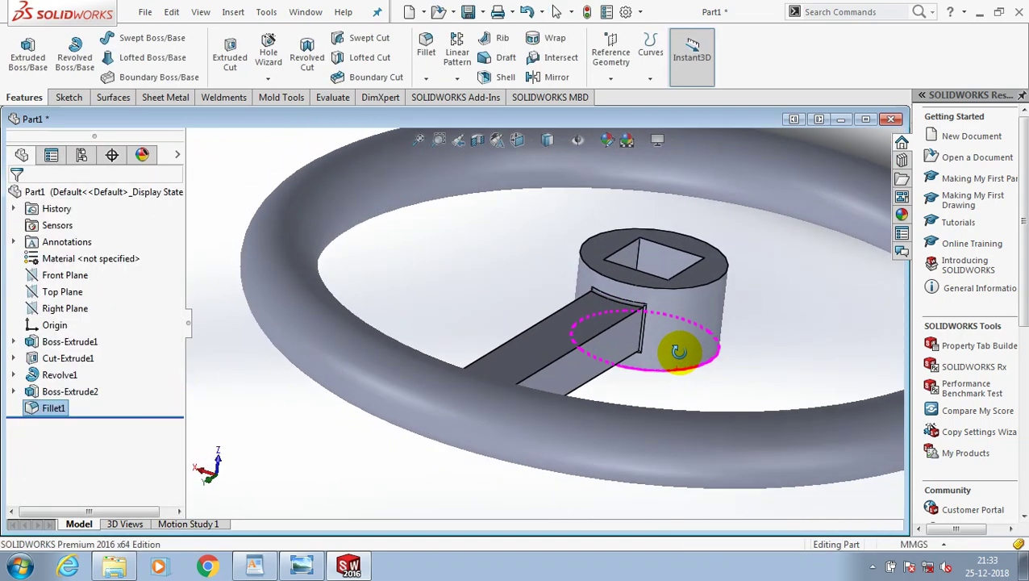
pyautogui.rightClick(60, 408)
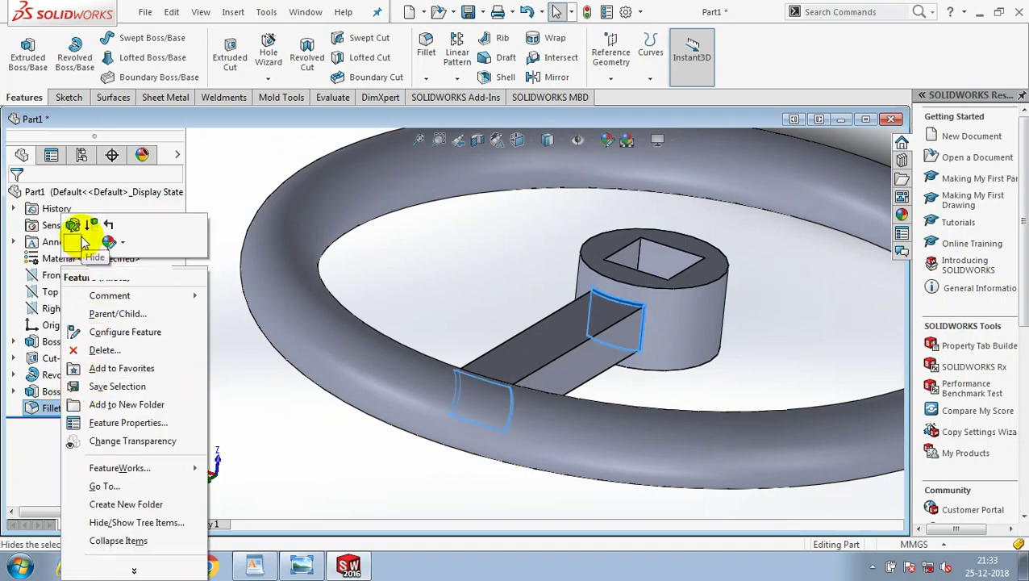
pyautogui.click(276, 279)
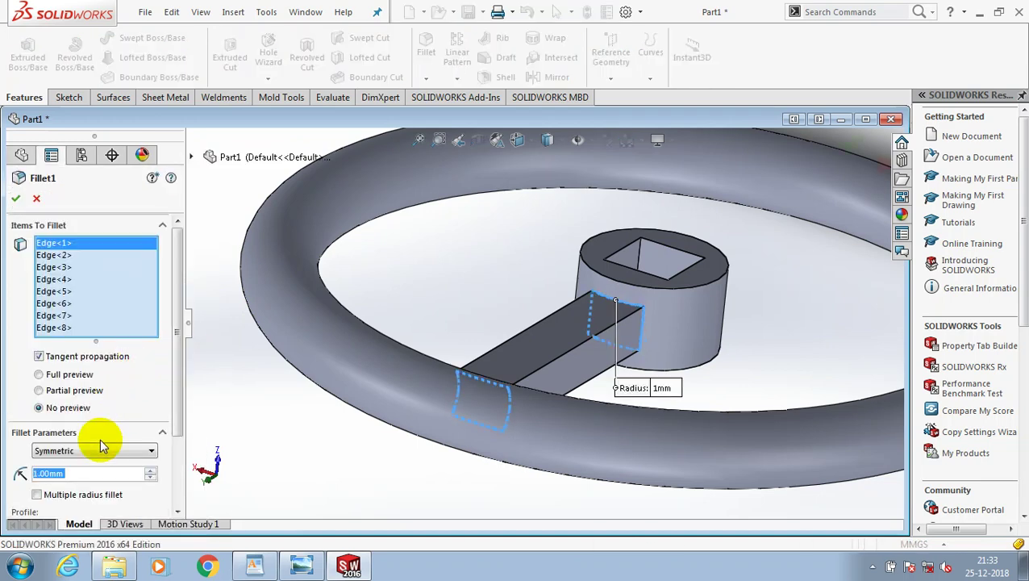
pyautogui.write('4')
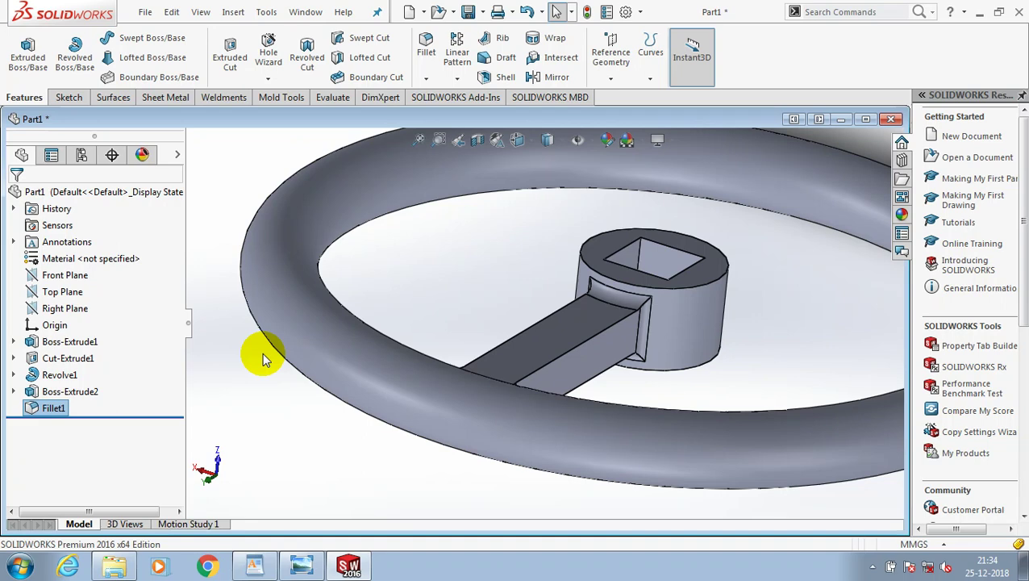
pyautogui.scroll(5, 487, 265)
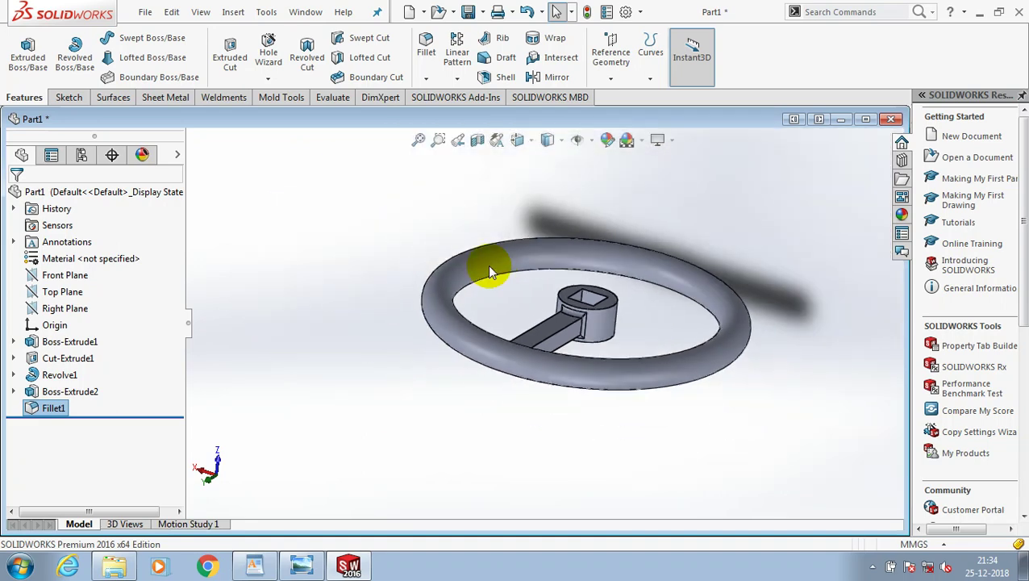
pyautogui.moveTo(487, 265)
pyautogui.mouseDown(button='middle')
pyautogui.moveTo(498, 326)
pyautogui.moveTo(433, 138)
pyautogui.mouseUp(button='middle')
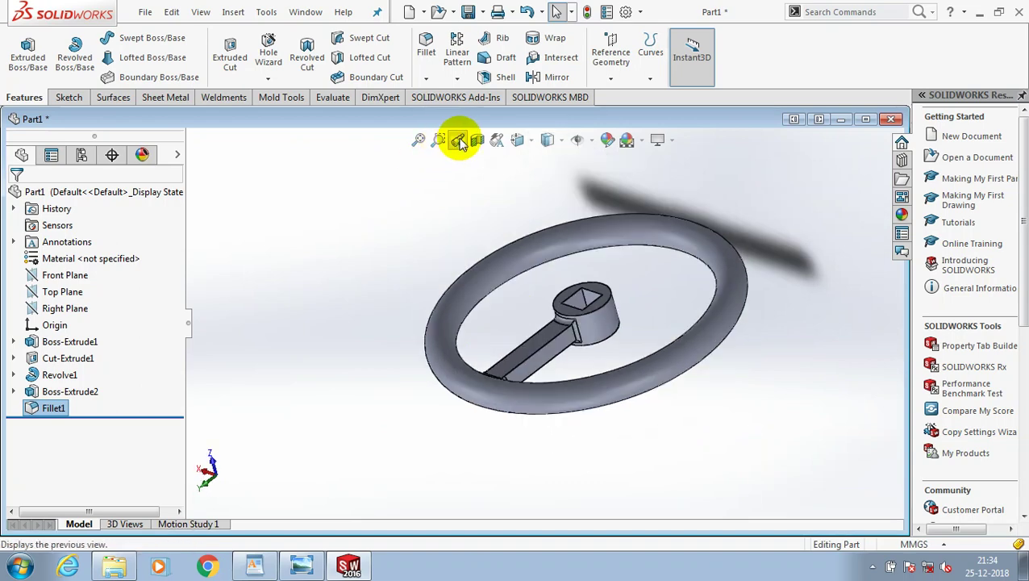
# Step: Circular-pattern Fillet1 and Boss-Extrude2 four times about the hub's round face
pyautogui.click(446, 89)
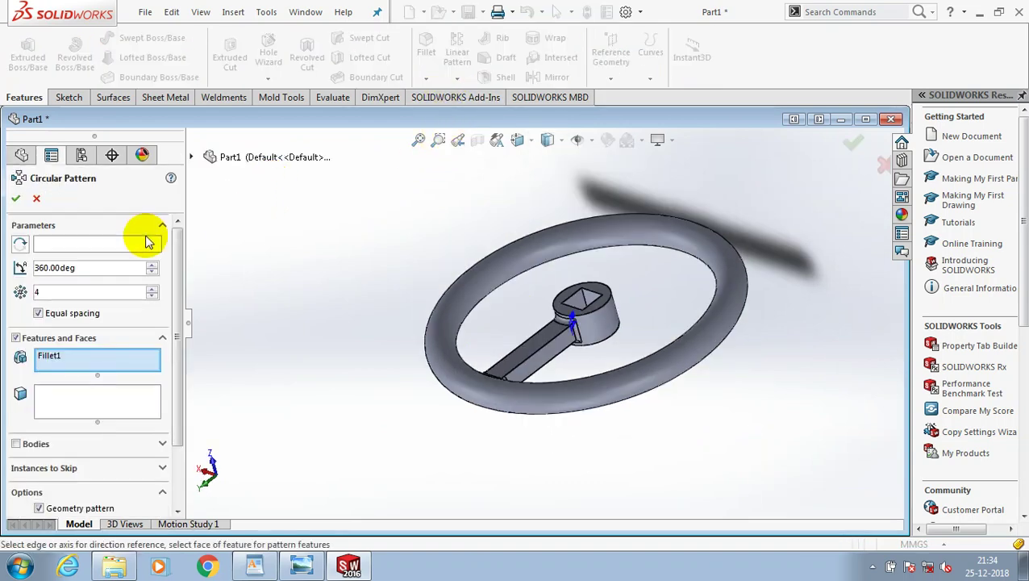
pyautogui.click(135, 242)
pyautogui.click(595, 326)
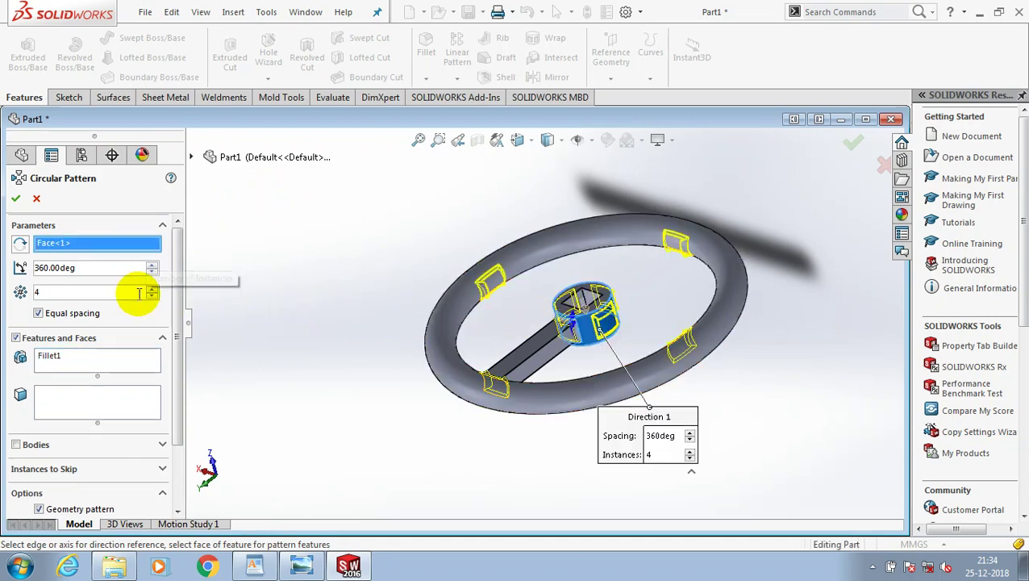
pyautogui.click(123, 357)
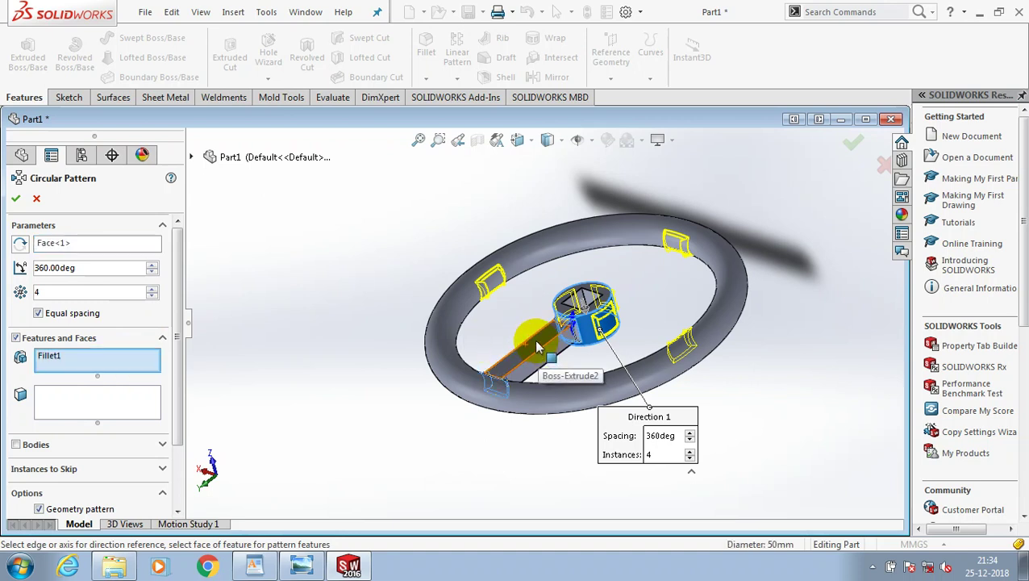
pyautogui.click(539, 347)
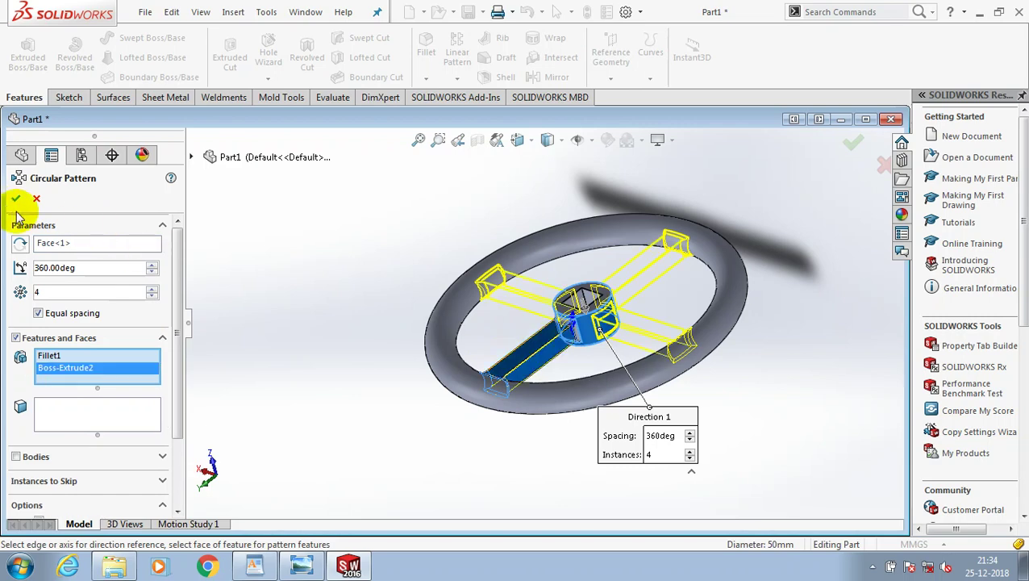
pyautogui.click(18, 205)
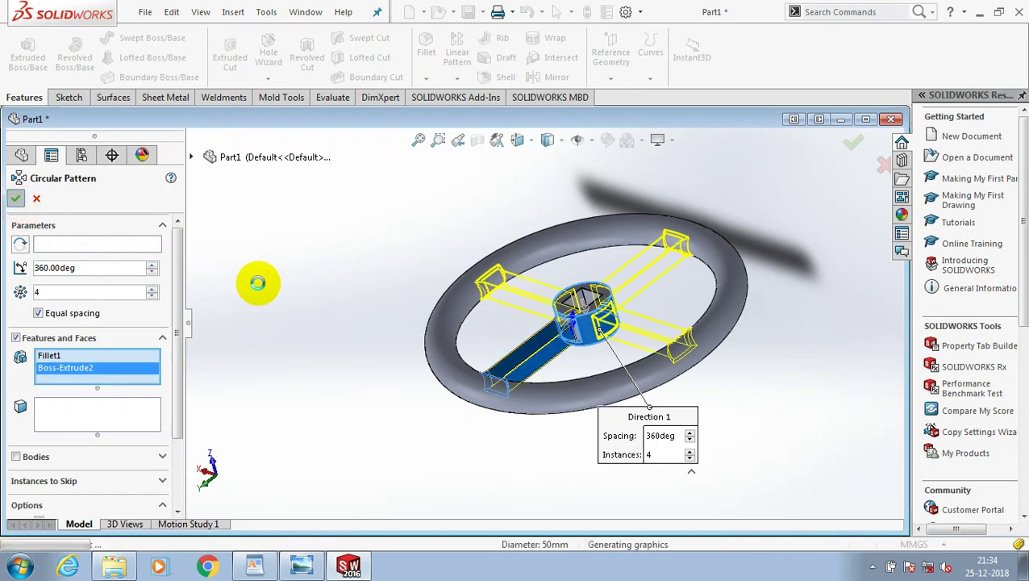
pyautogui.moveTo(262, 281)
pyautogui.mouseDown(button='middle')
pyautogui.moveTo(333, 287)
pyautogui.moveTo(333, 264)
pyautogui.moveTo(572, 237)
pyautogui.mouseUp(button='middle')
pyautogui.scroll(-2, 715, 307)
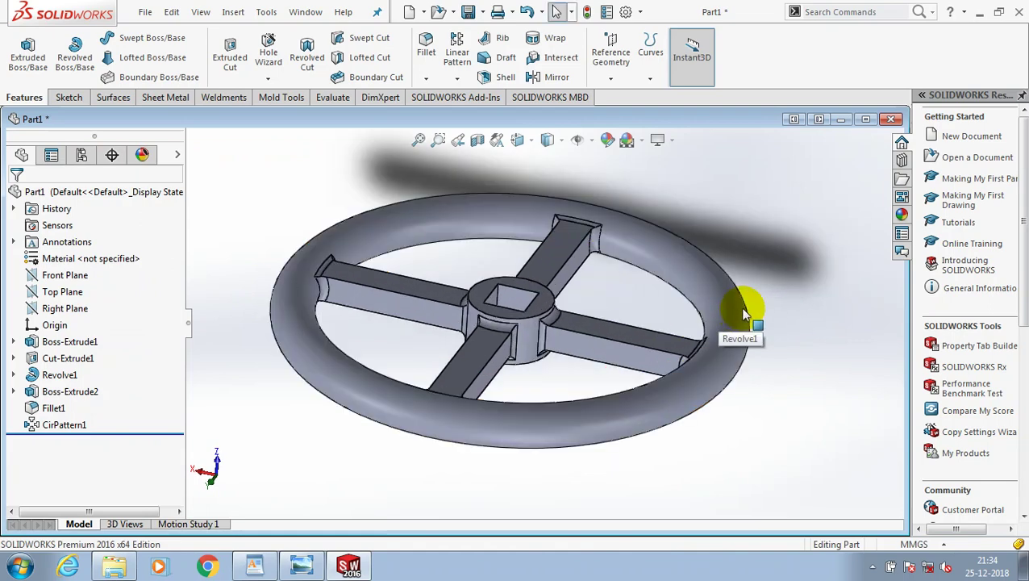
# Step: Apply a green appearance to the whole handwheel body
pyautogui.rightClick(743, 309)
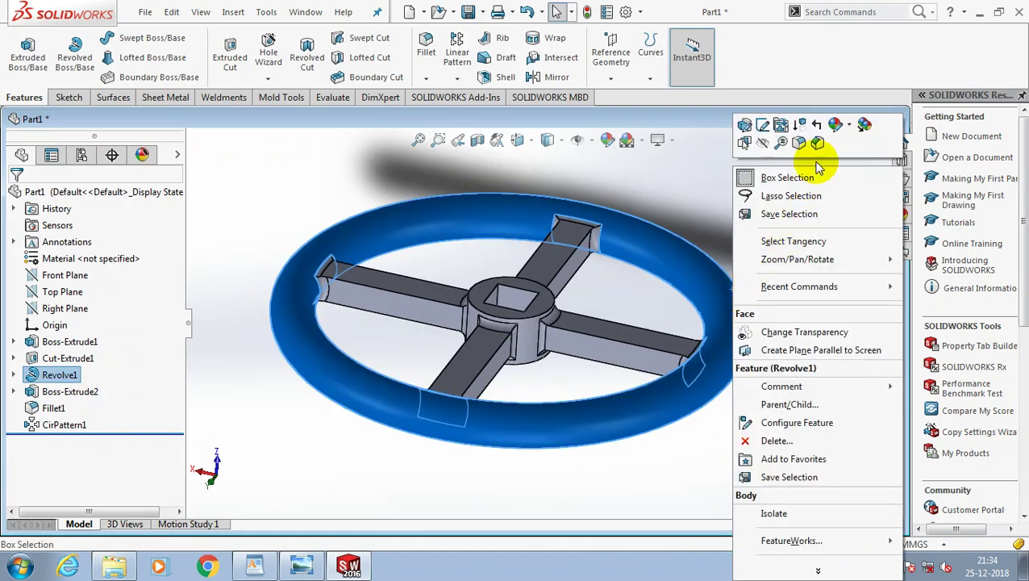
pyautogui.click(856, 131)
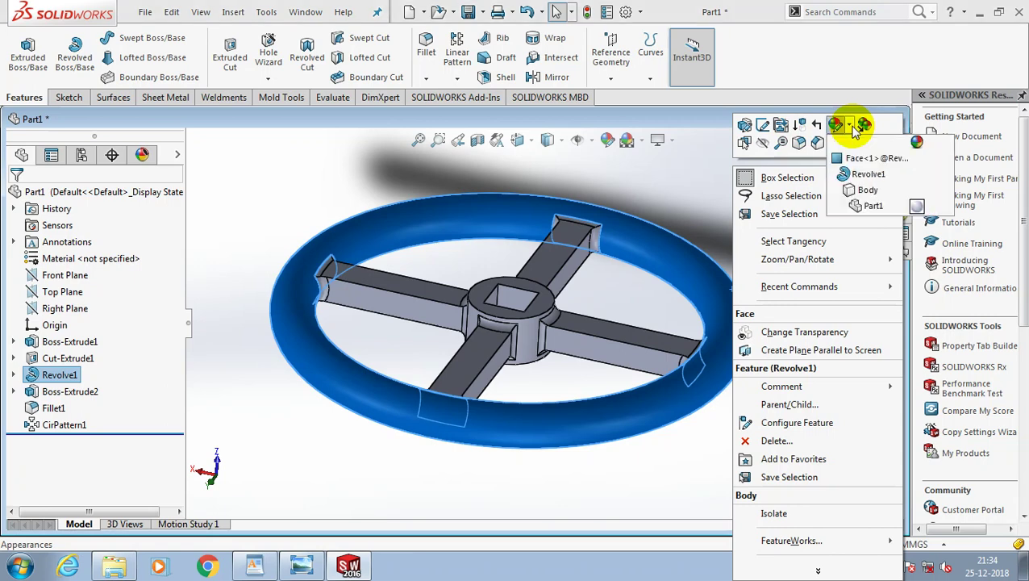
pyautogui.click(855, 192)
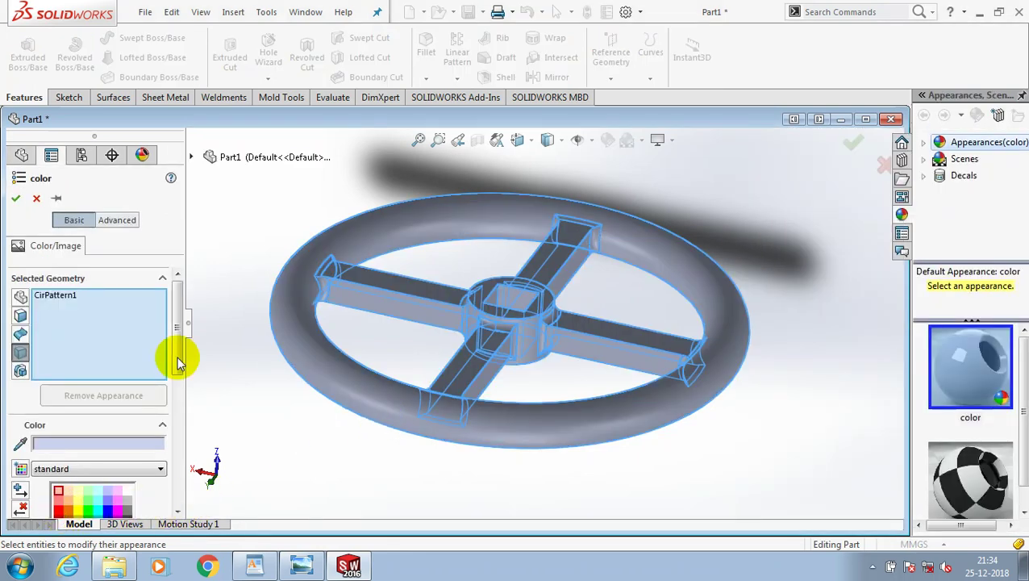
pyautogui.scroll(-1, 177, 367)
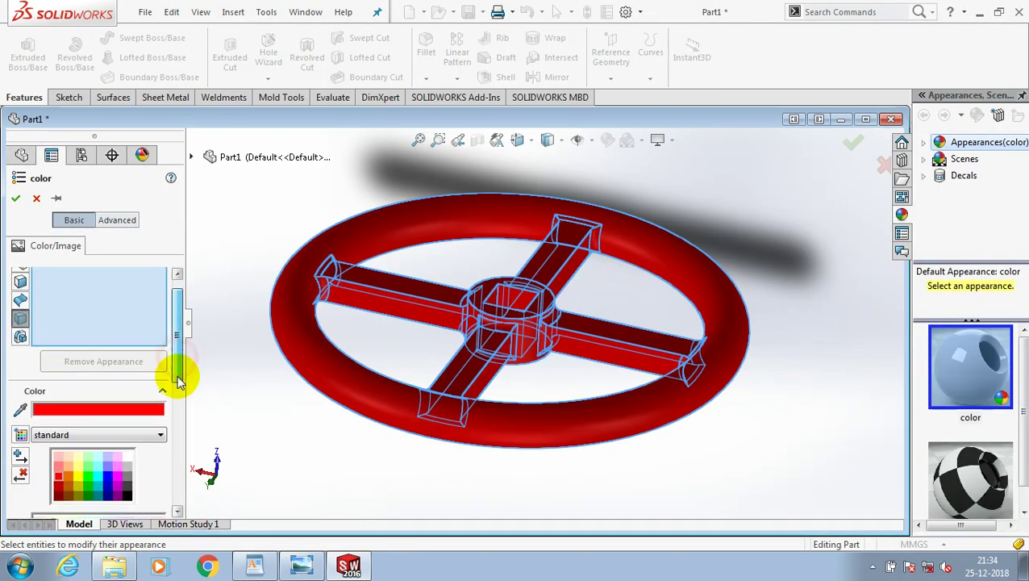
pyautogui.scroll(-1, 178, 374)
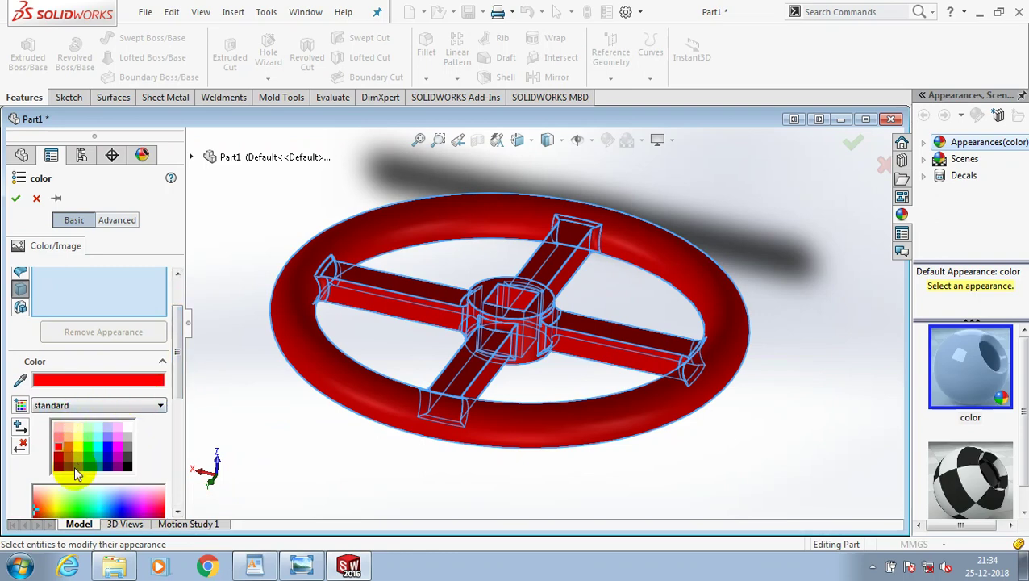
pyautogui.click(87, 465)
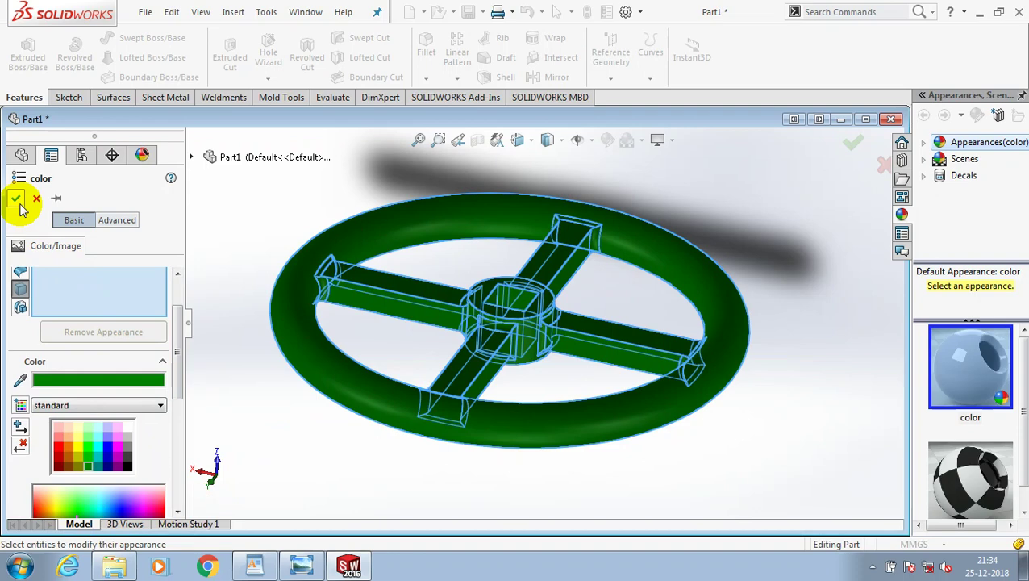
pyautogui.click(17, 200)
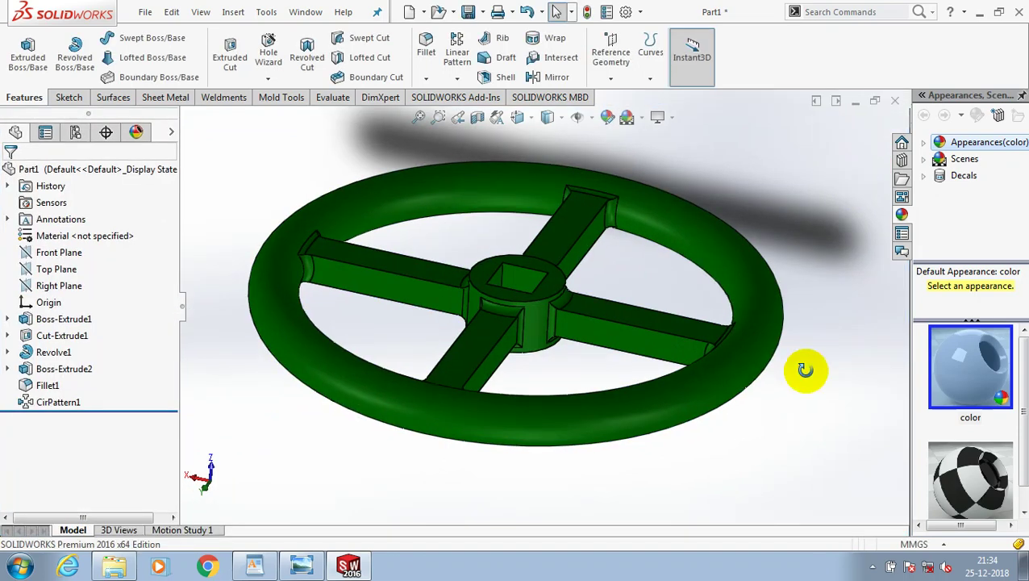
# Step: Save the part as 'hand wheel' in the STOP VALVE folder and close it
pyautogui.moveTo(805, 369); pyautogui.dragTo(833, 200, button='middle')
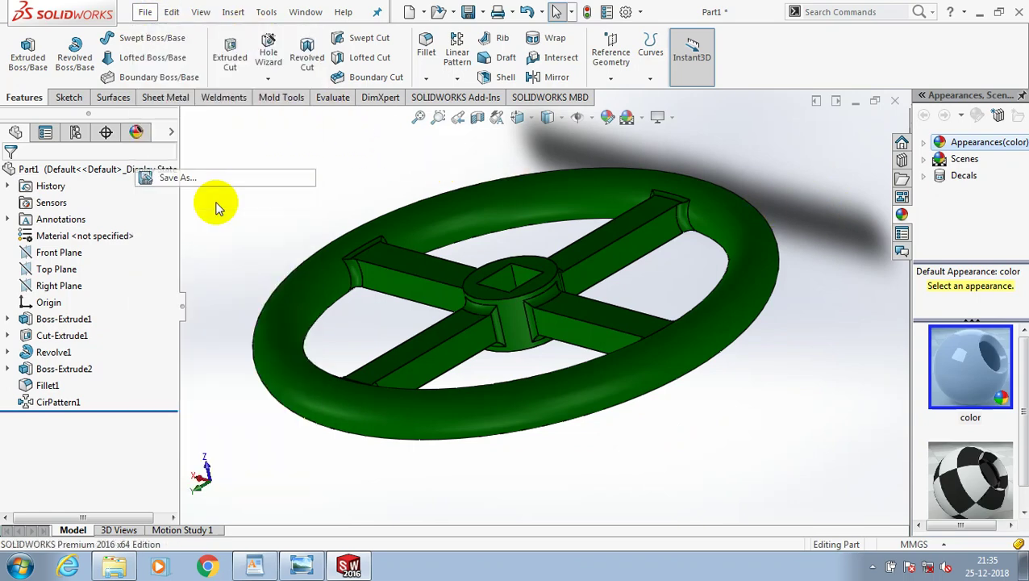
pyautogui.hotkey('ctrl', 's')
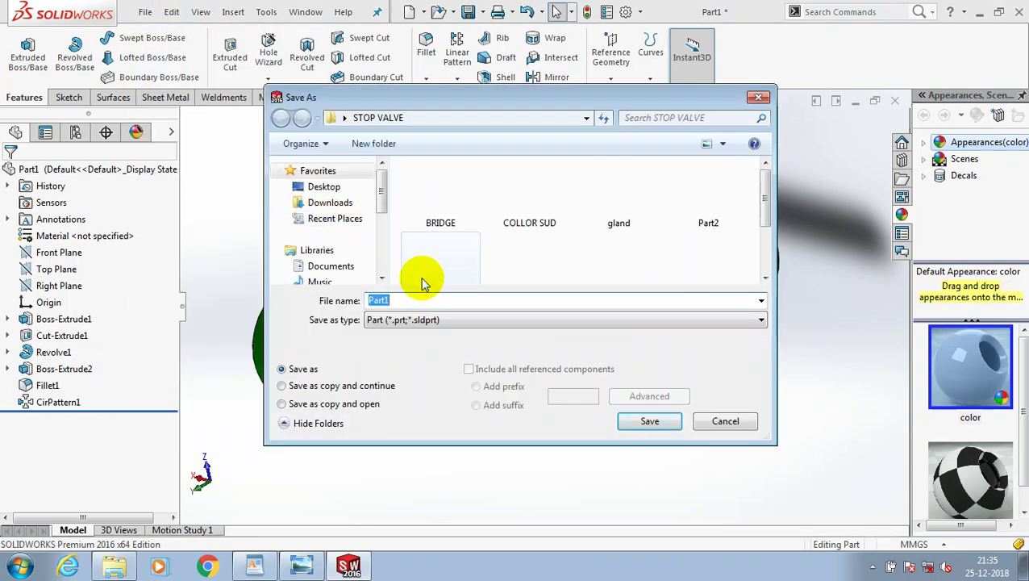
pyautogui.write('h')
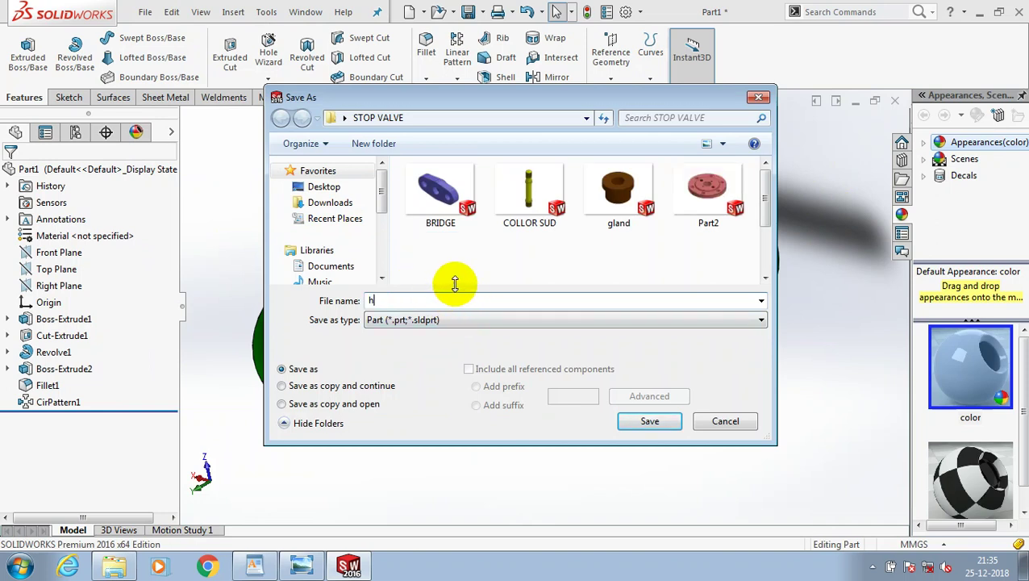
pyautogui.write('and')
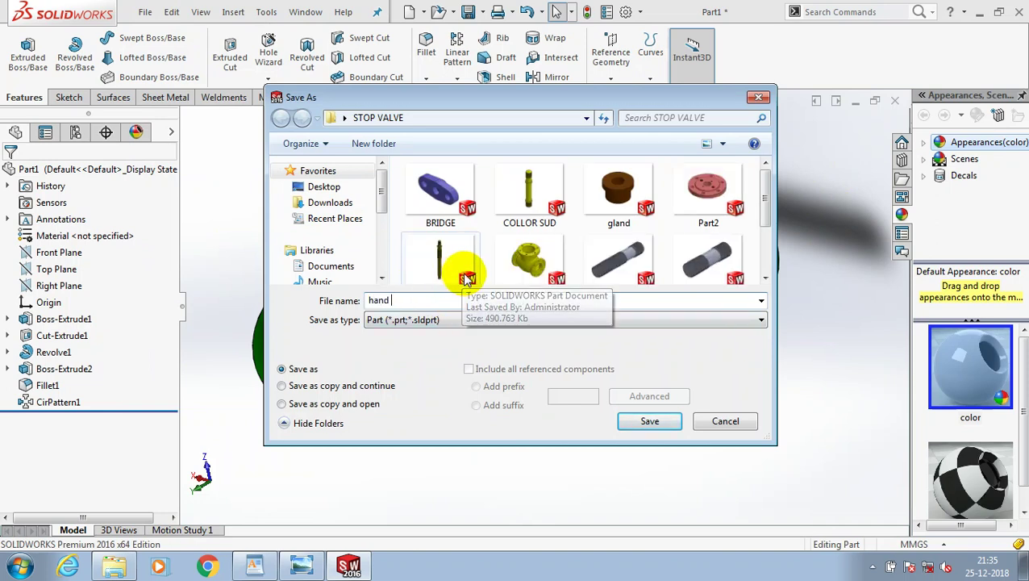
pyautogui.write(' wheel')
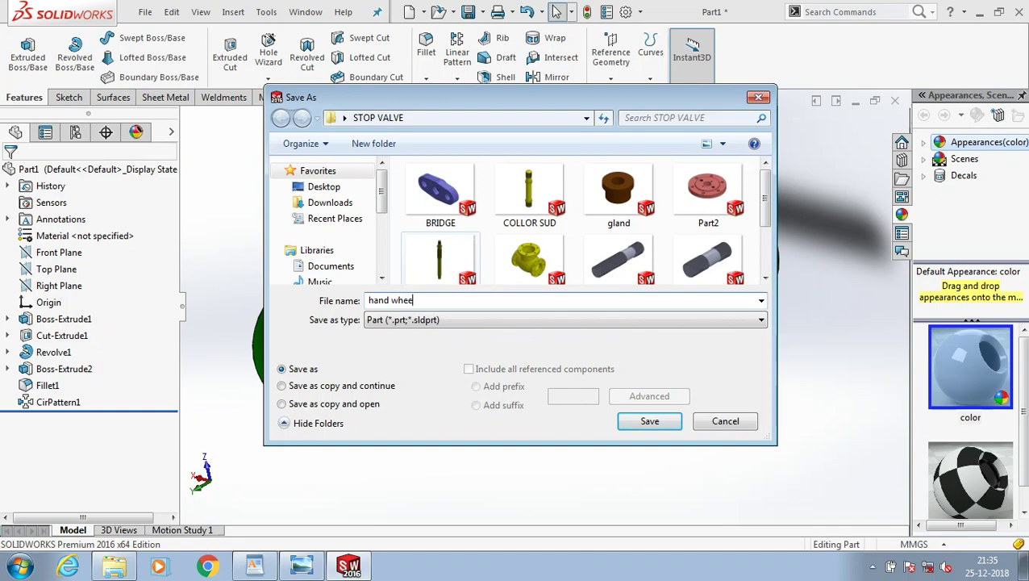
pyautogui.click(664, 423)
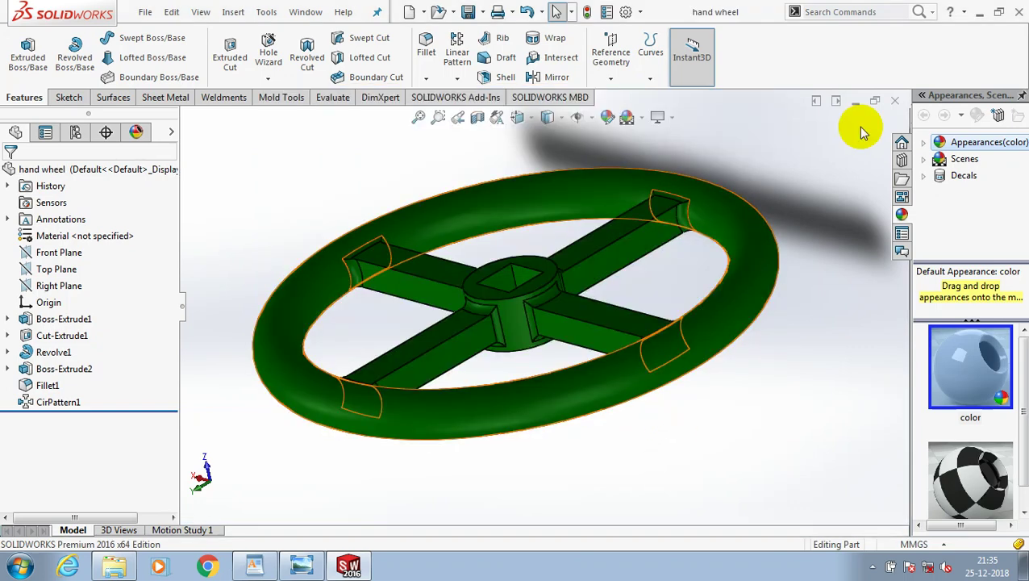
pyautogui.click(897, 102)
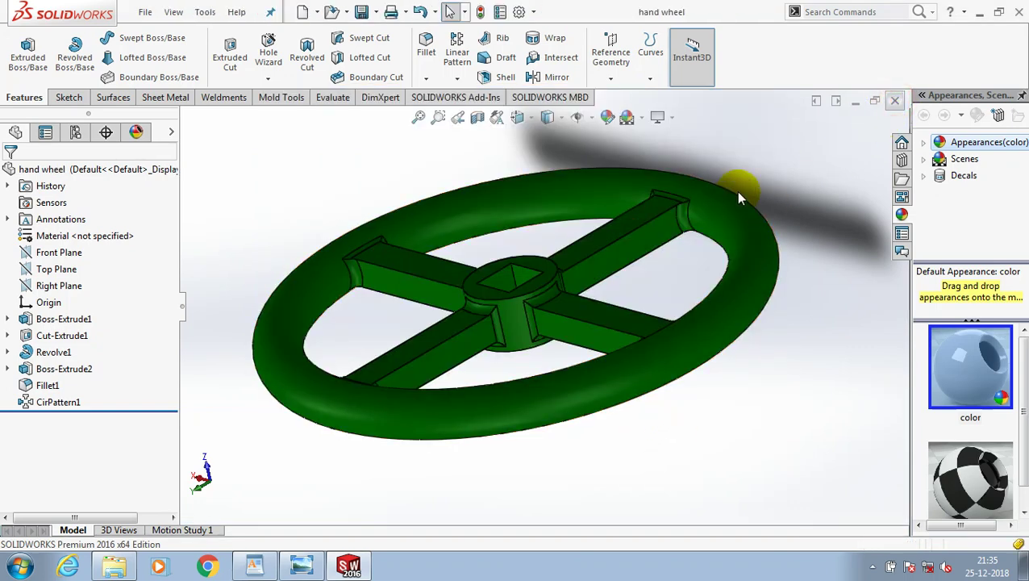